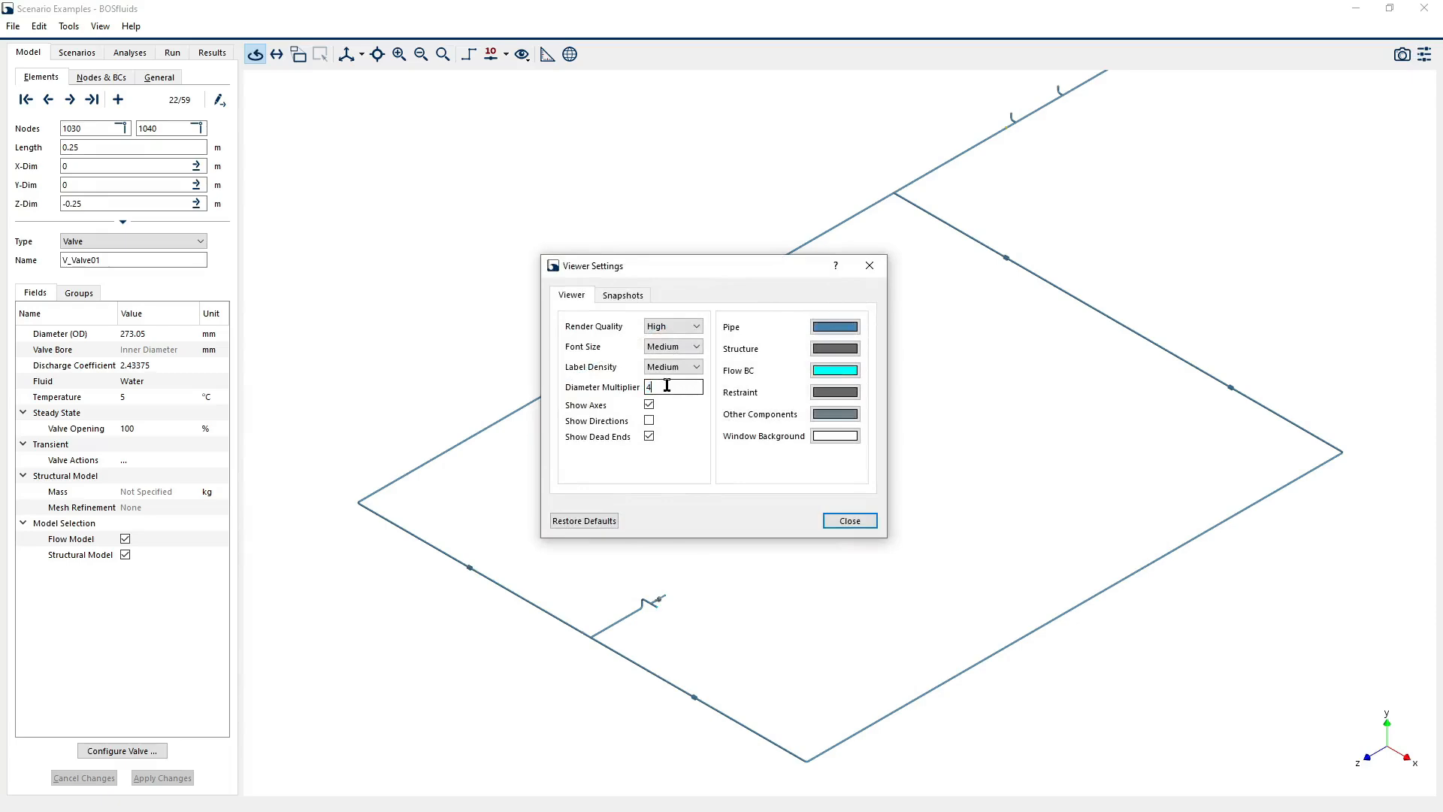
# - Colour the model's elements by their Diameter (OD) field and examine the elements around the pump
pyautogui.scroll(-2, 720, 453)
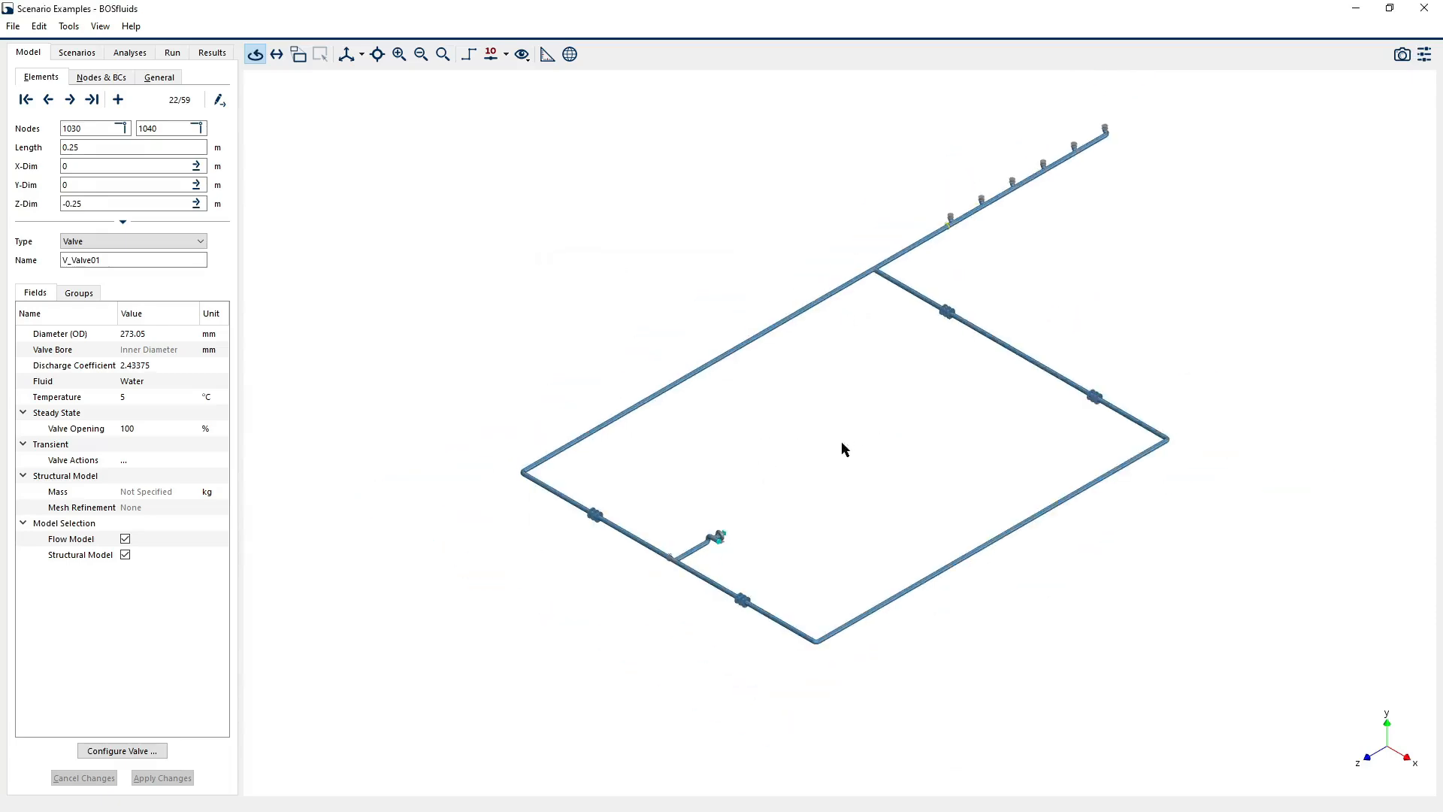
pyautogui.scroll(1, 920, 337)
pyautogui.scroll(-1, 920, 337)
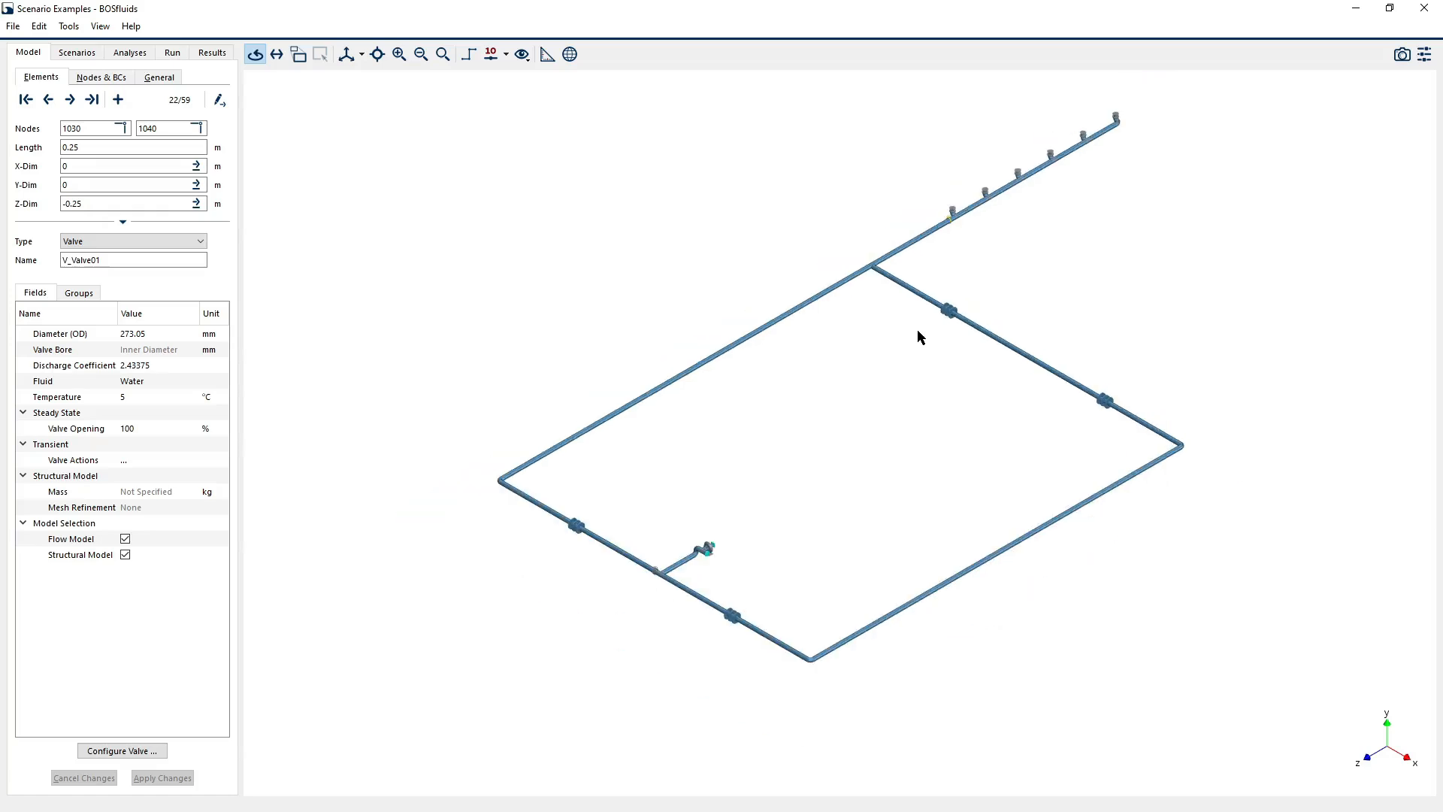
pyautogui.click(505, 55)
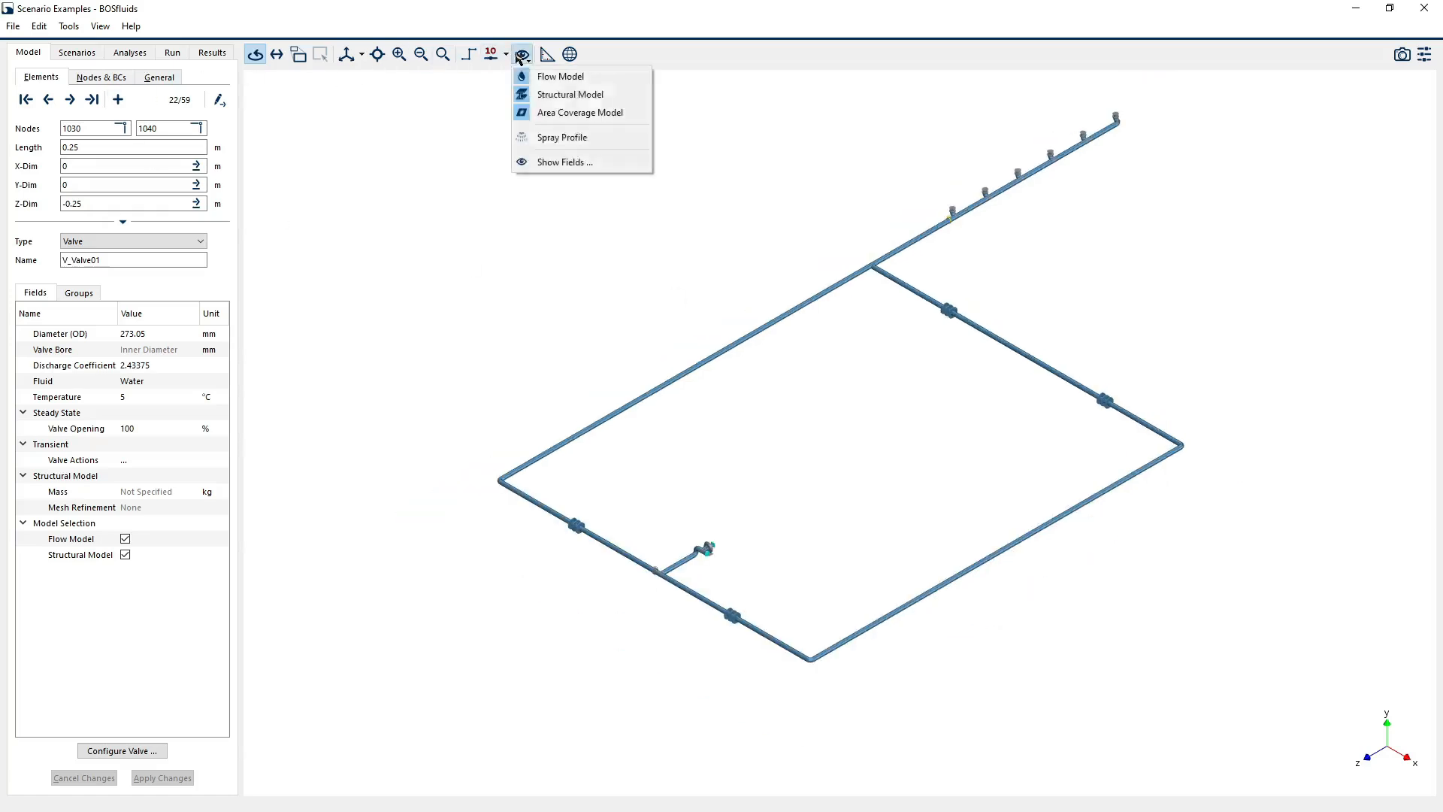
pyautogui.click(560, 161)
pyautogui.click(300, 135)
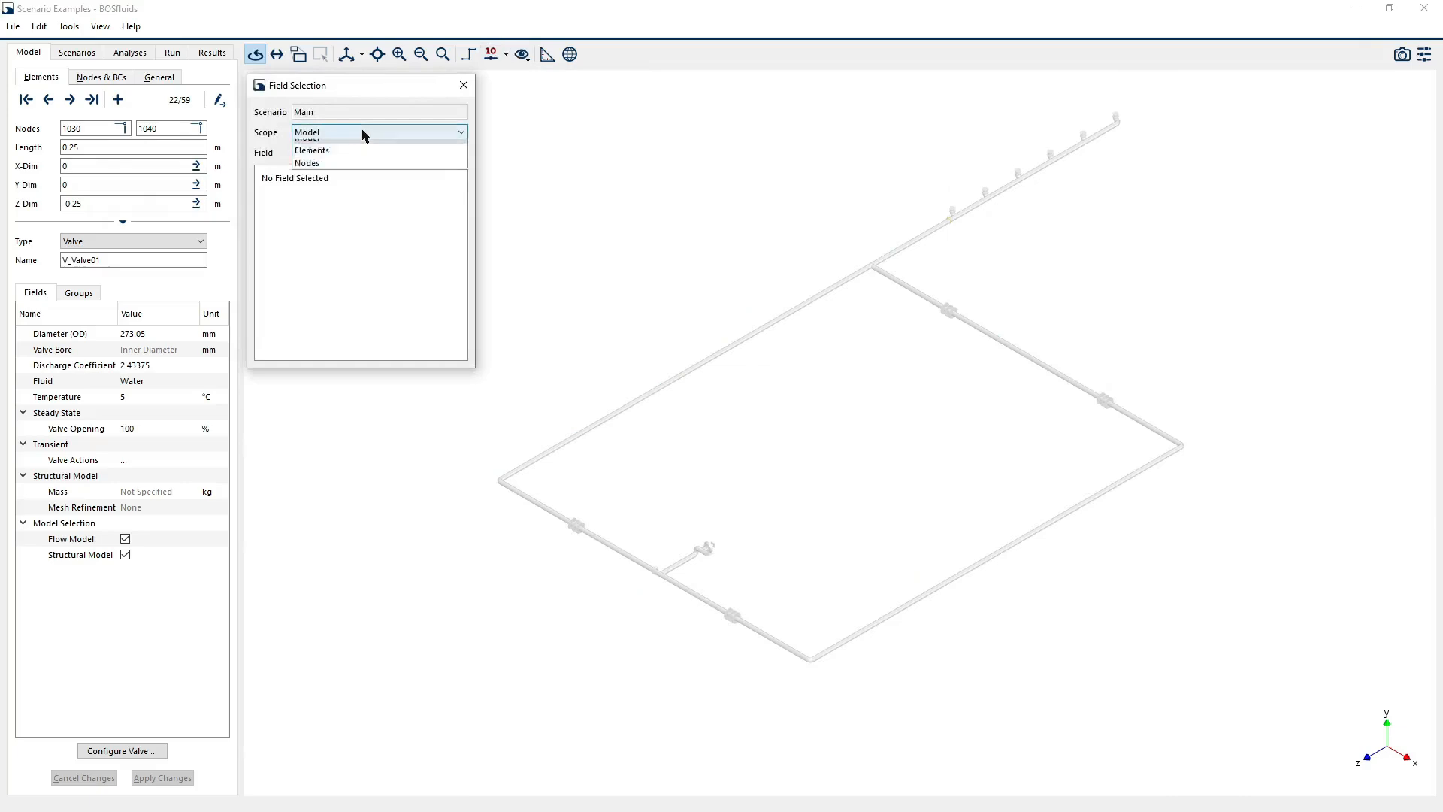
pyautogui.click(341, 161)
pyautogui.click(339, 153)
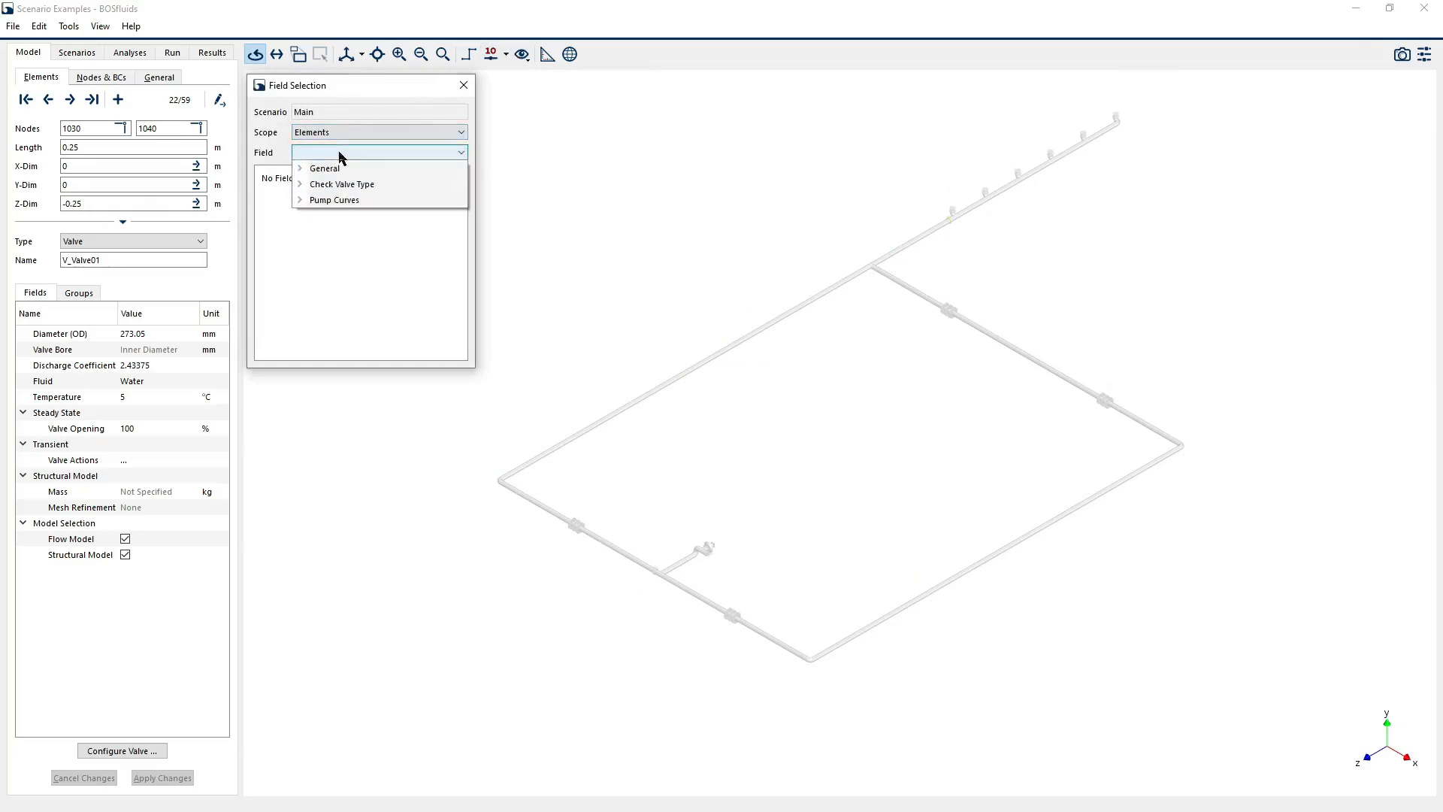
pyautogui.click(303, 169)
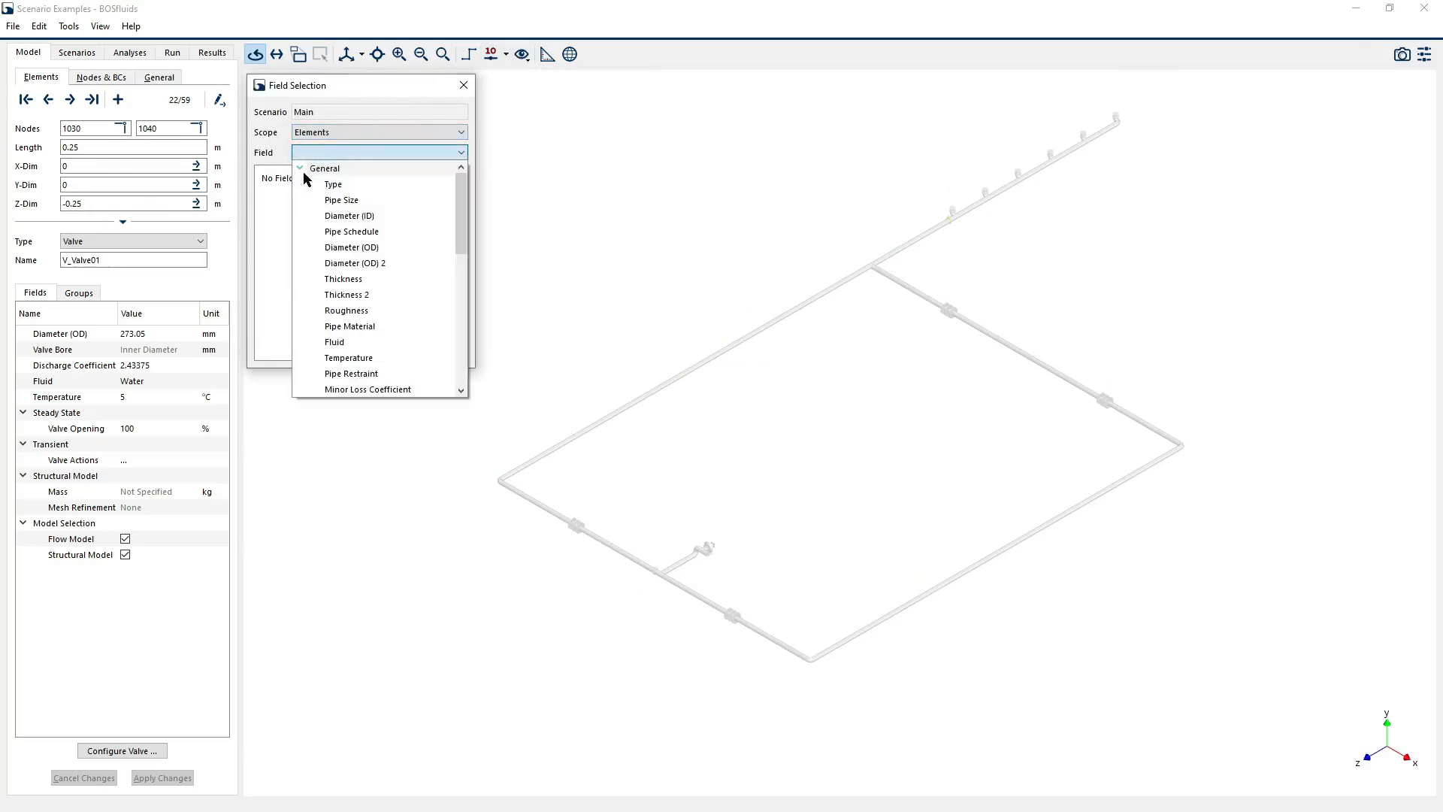
pyautogui.click(370, 248)
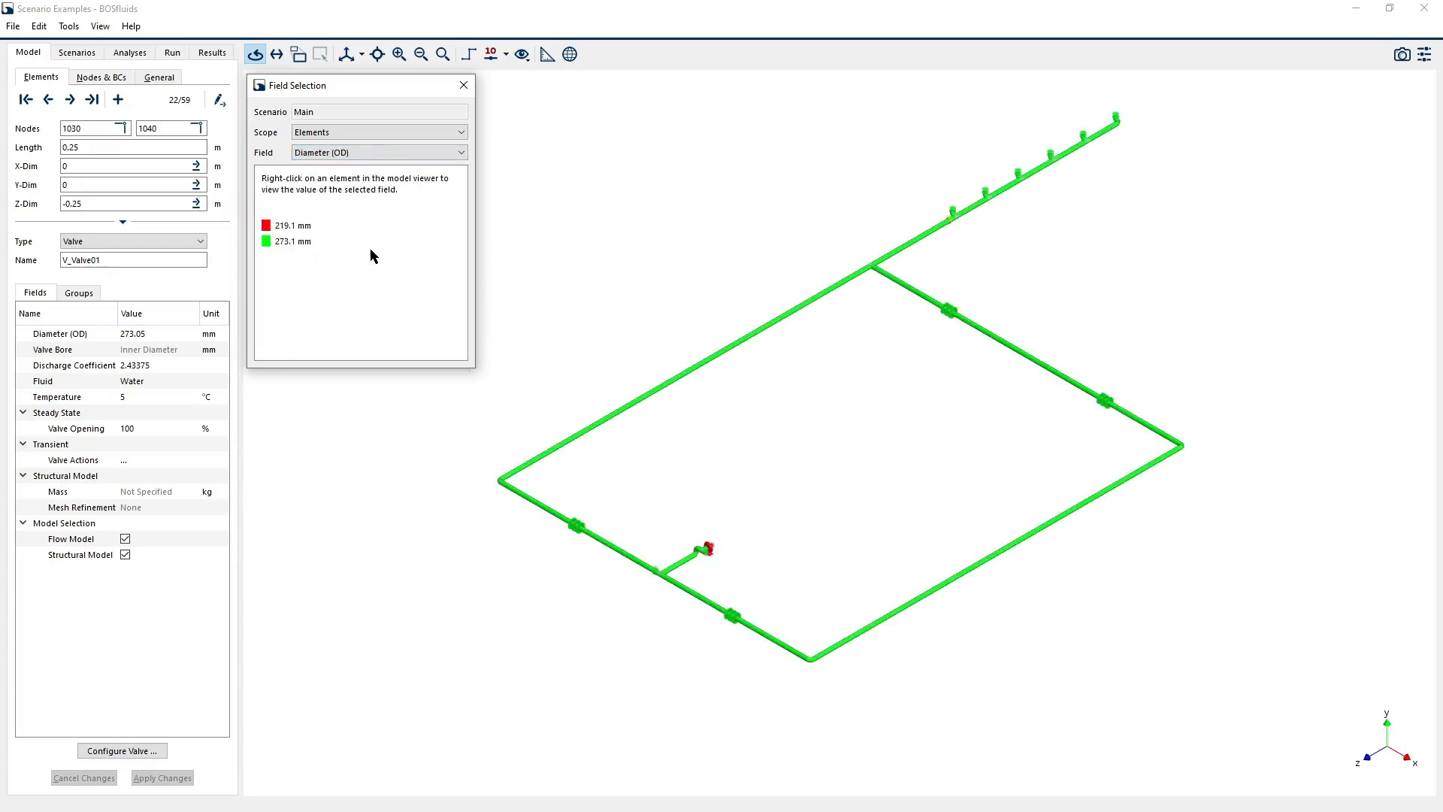
pyautogui.scroll(5, 705, 551)
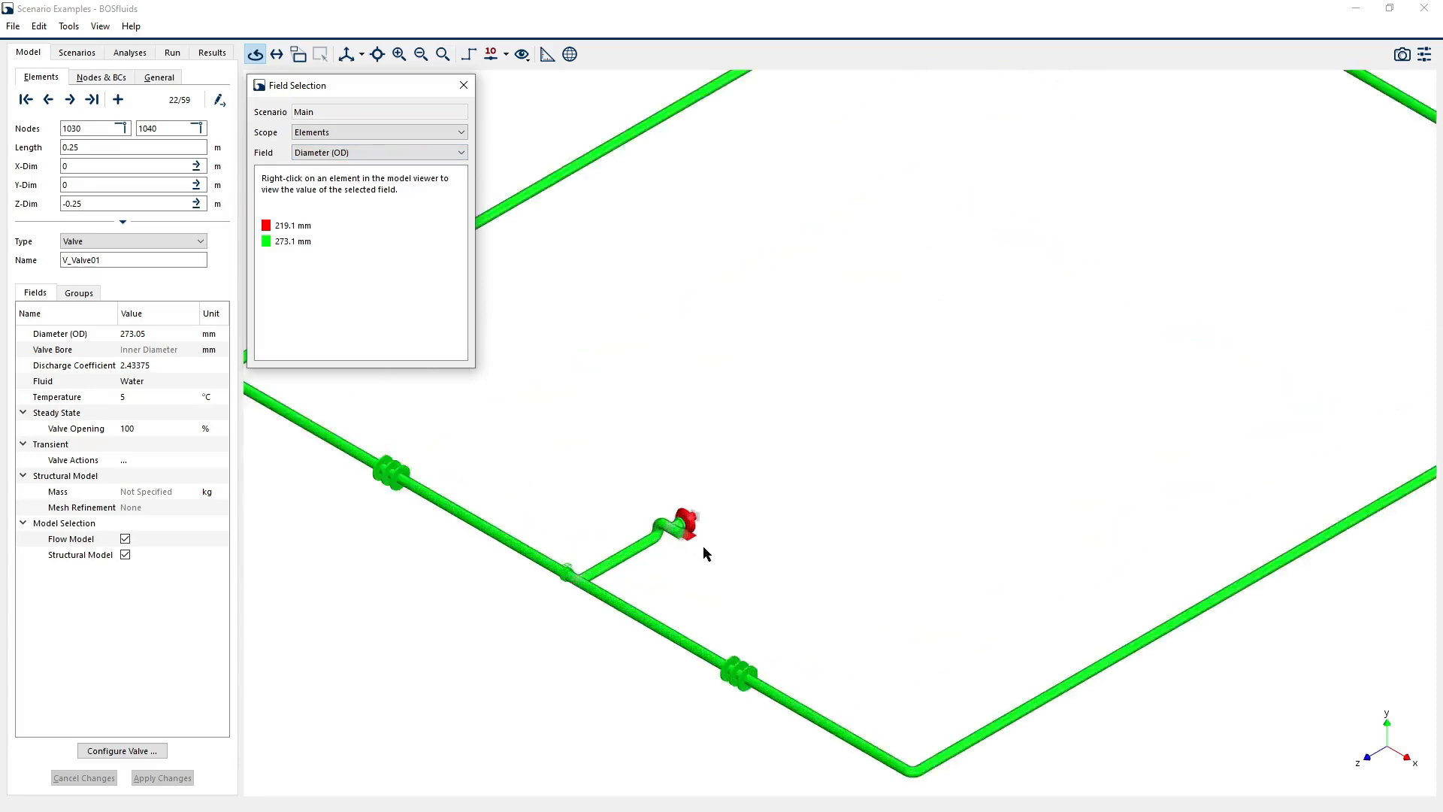
pyautogui.scroll(5, 687, 481)
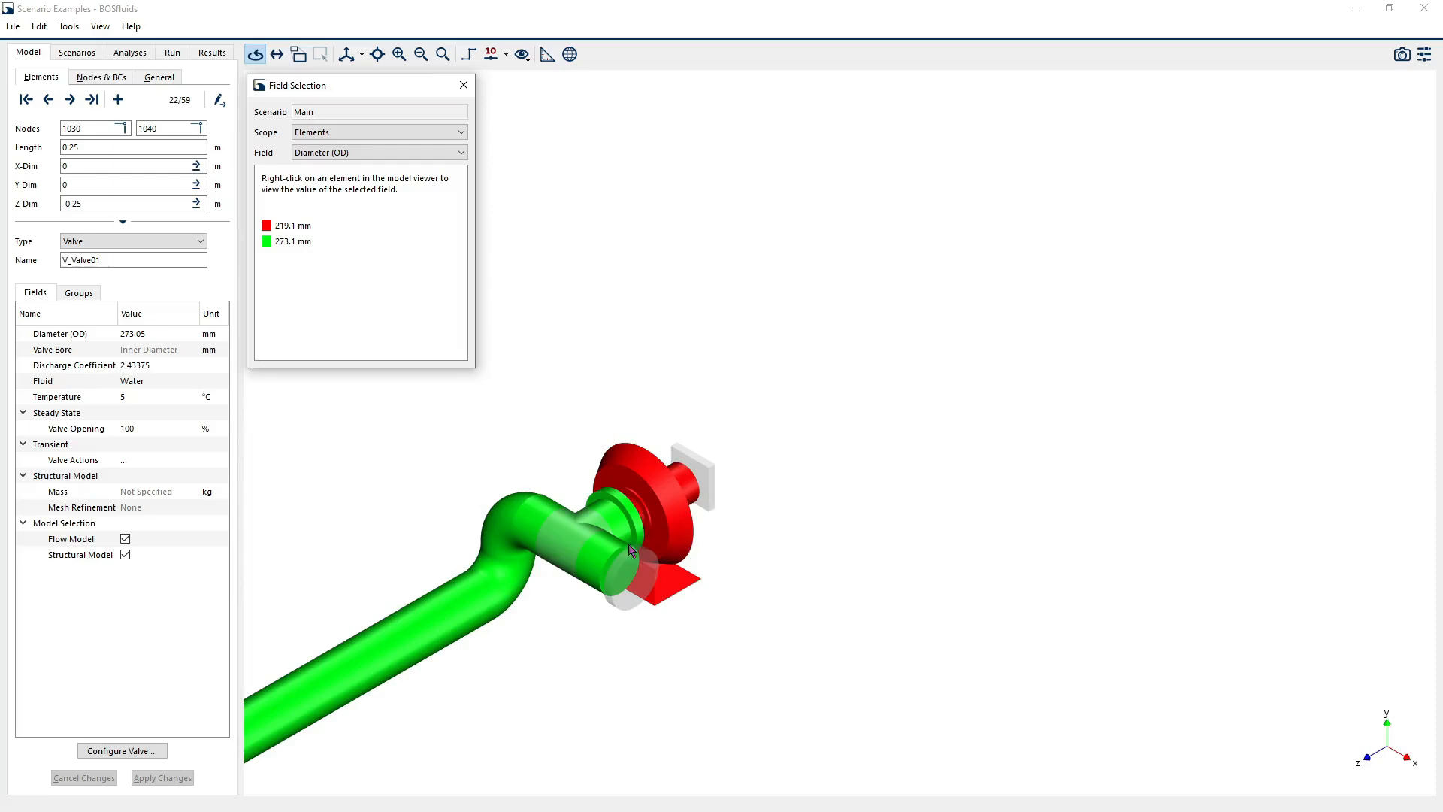
pyautogui.scroll(-5, 623, 535)
pyautogui.scroll(-5, 653, 538)
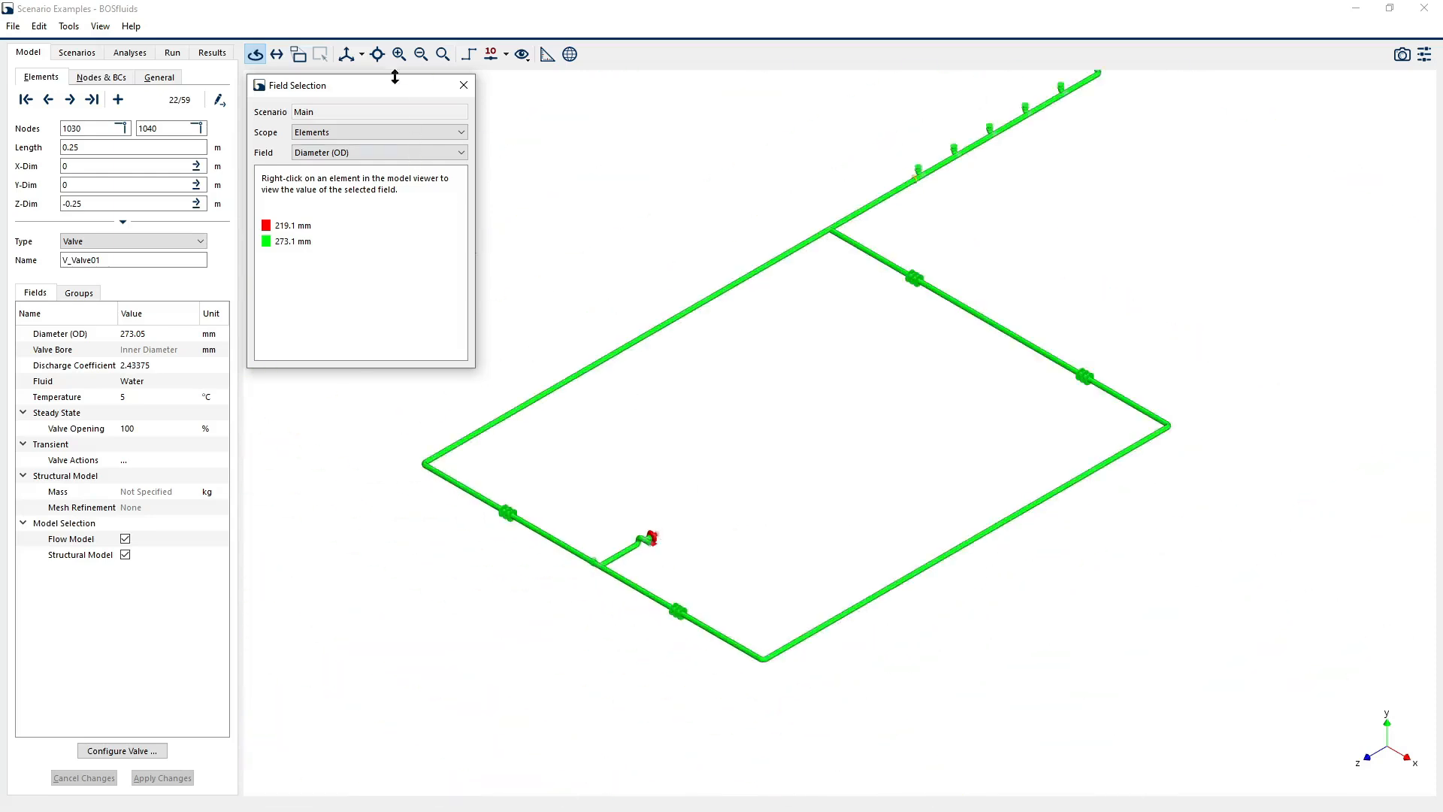
# - Review the Pipe Schedule and Pipe Material fields across the elements, and close the field display
pyautogui.click(402, 154)
pyautogui.click(371, 232)
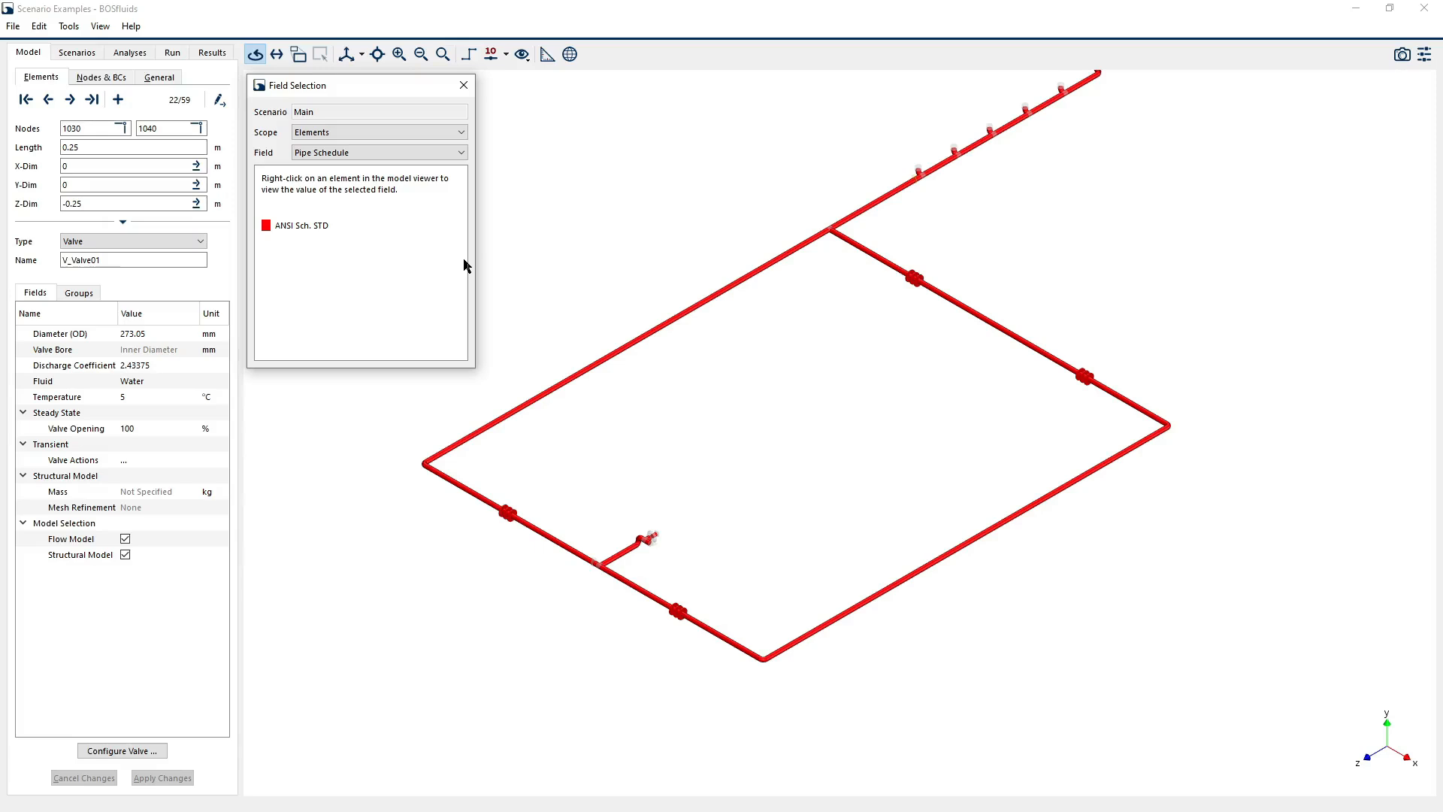
pyautogui.click(390, 155)
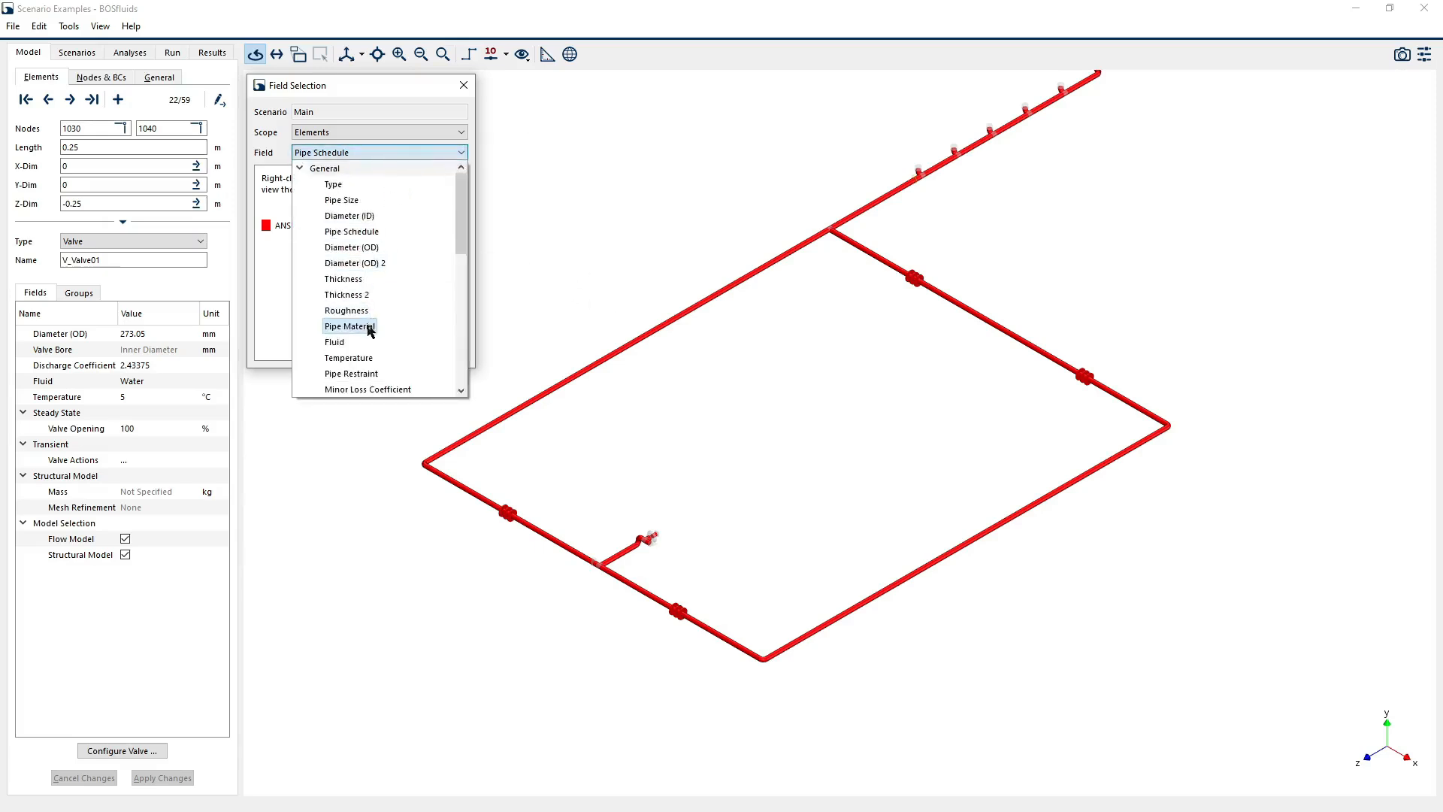
pyautogui.click(351, 326)
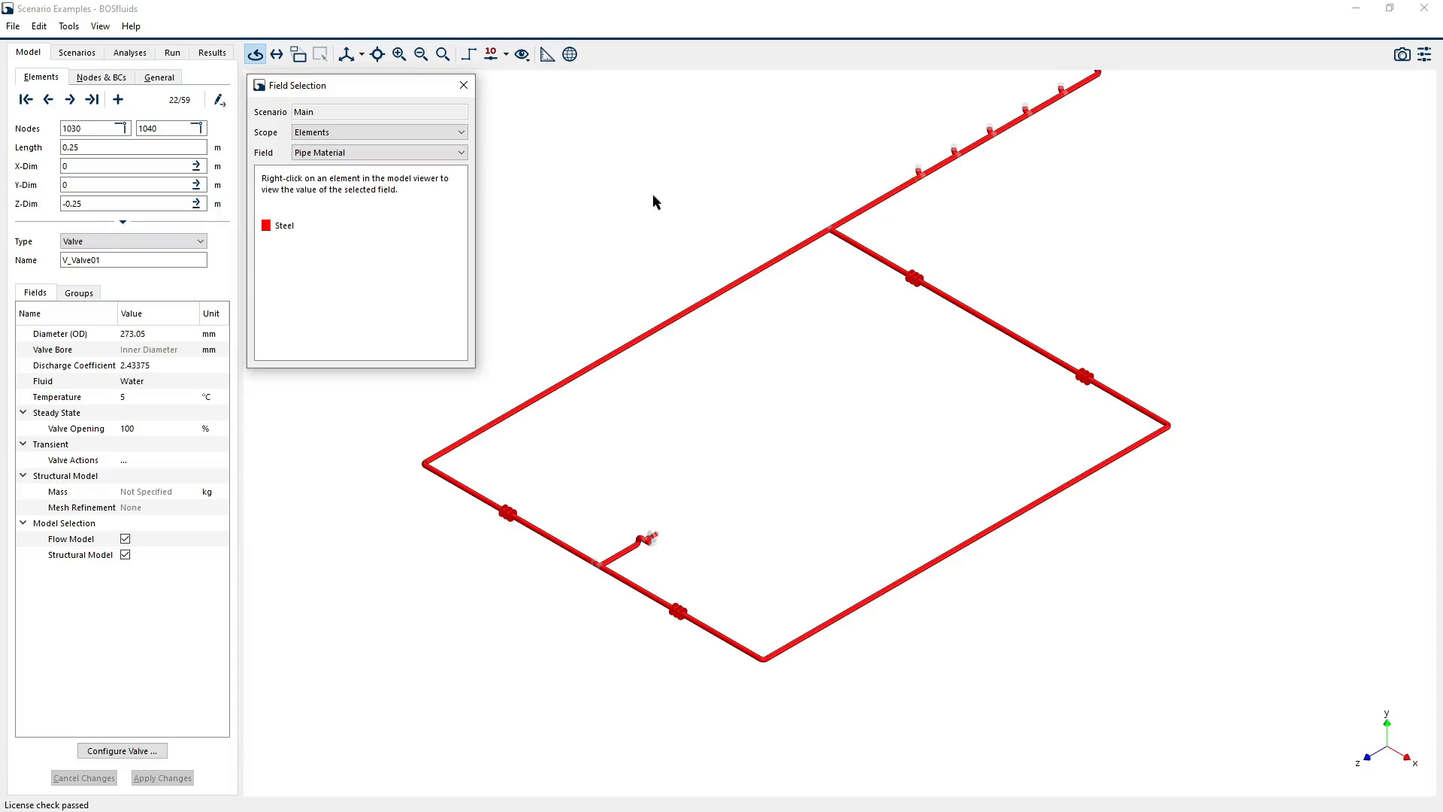
pyautogui.click(461, 85)
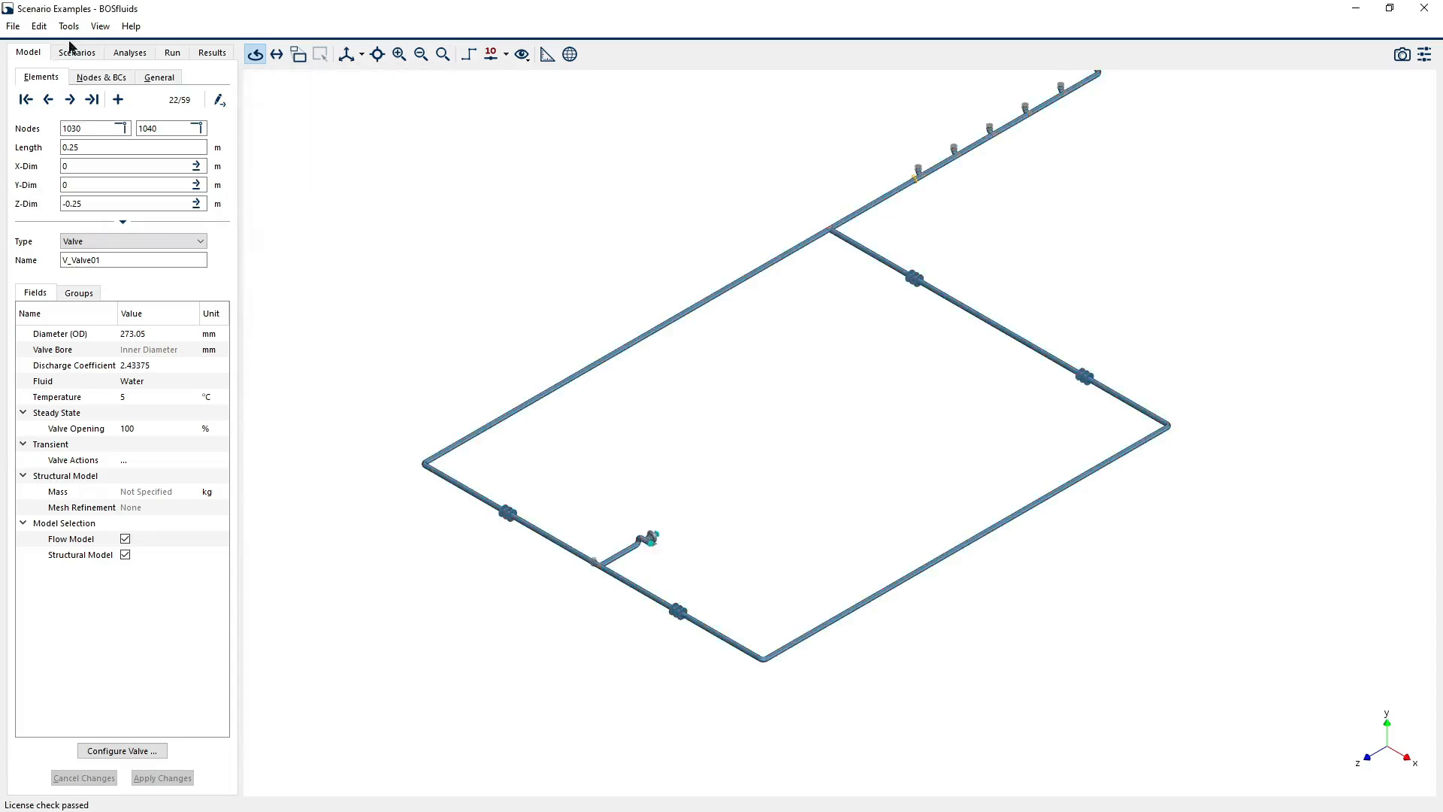
# - Review the transient actions overview and the valve opening schedule of V_Valve01, leaving both unchanged
pyautogui.click(70, 28)
pyautogui.click(98, 101)
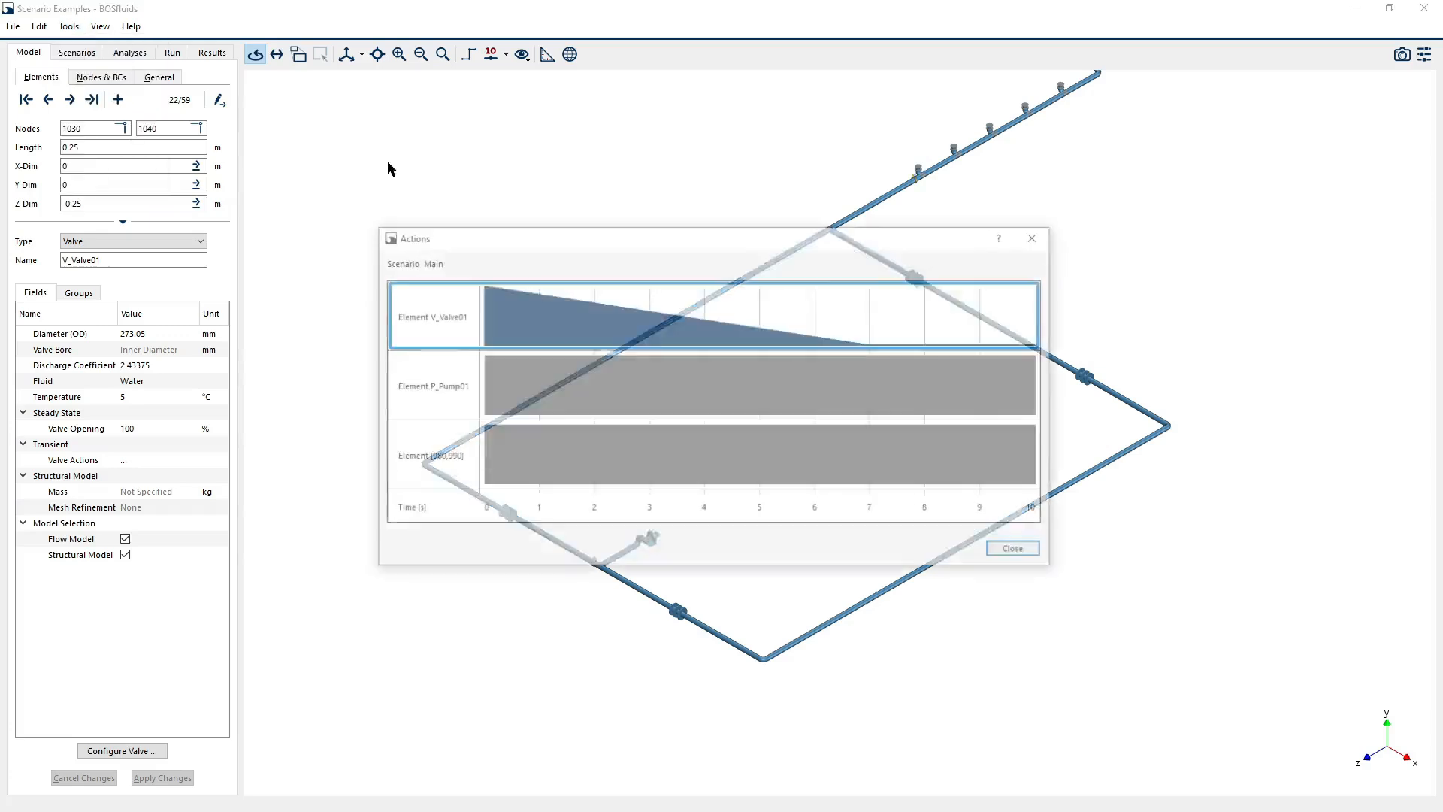
pyautogui.moveTo(564, 245); pyautogui.dragTo(235, 416)
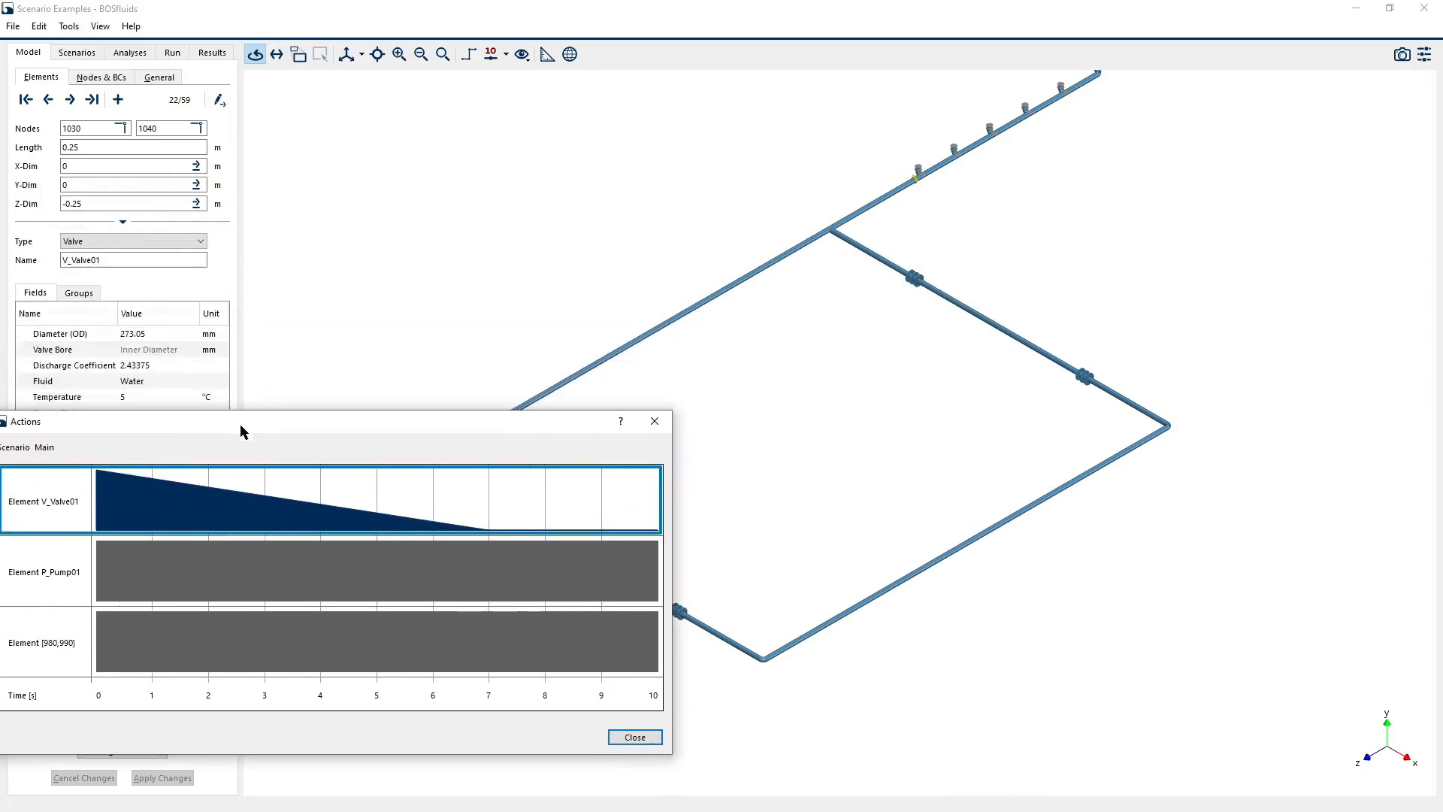
pyautogui.doubleClick(236, 494)
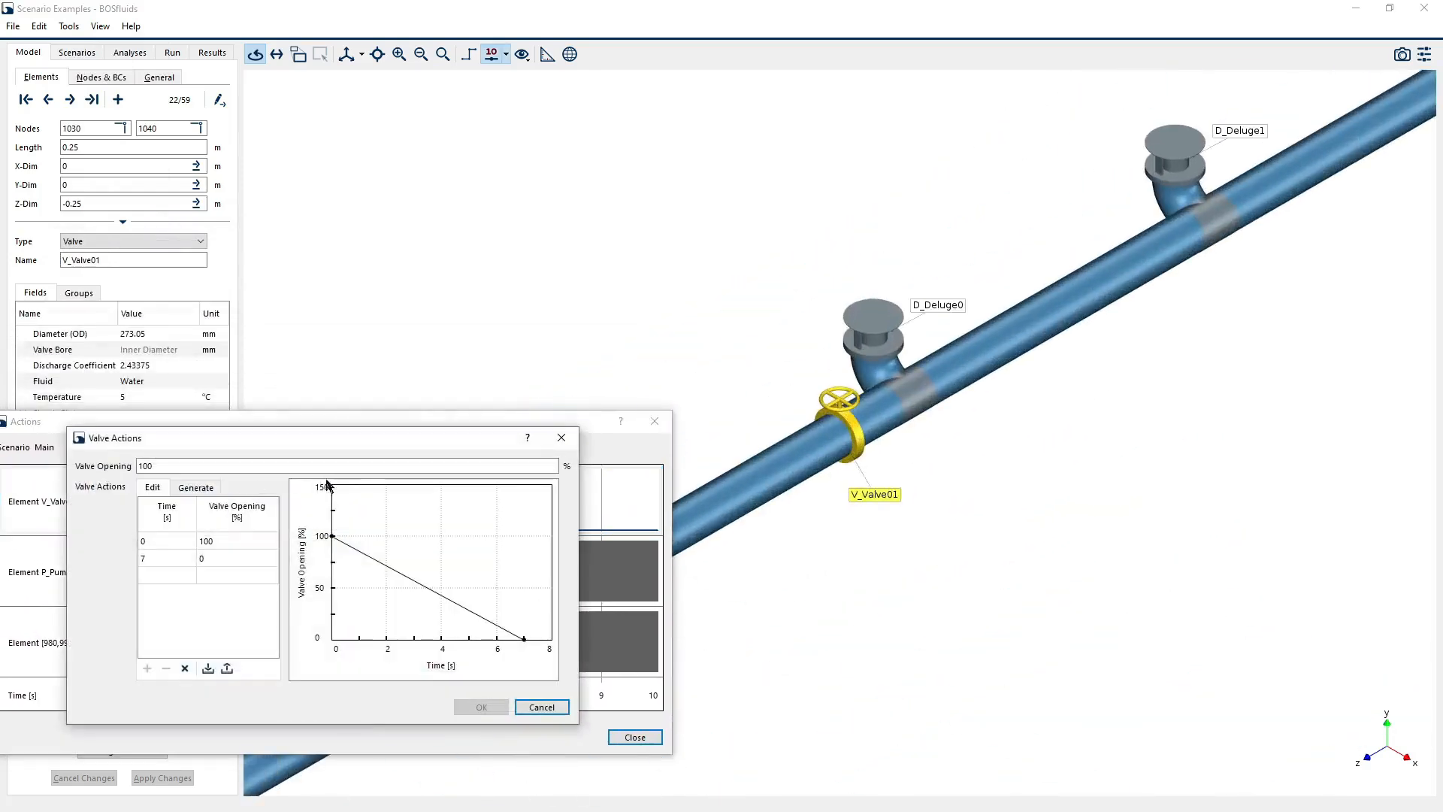
pyautogui.moveTo(378, 436); pyautogui.dragTo(399, 92)
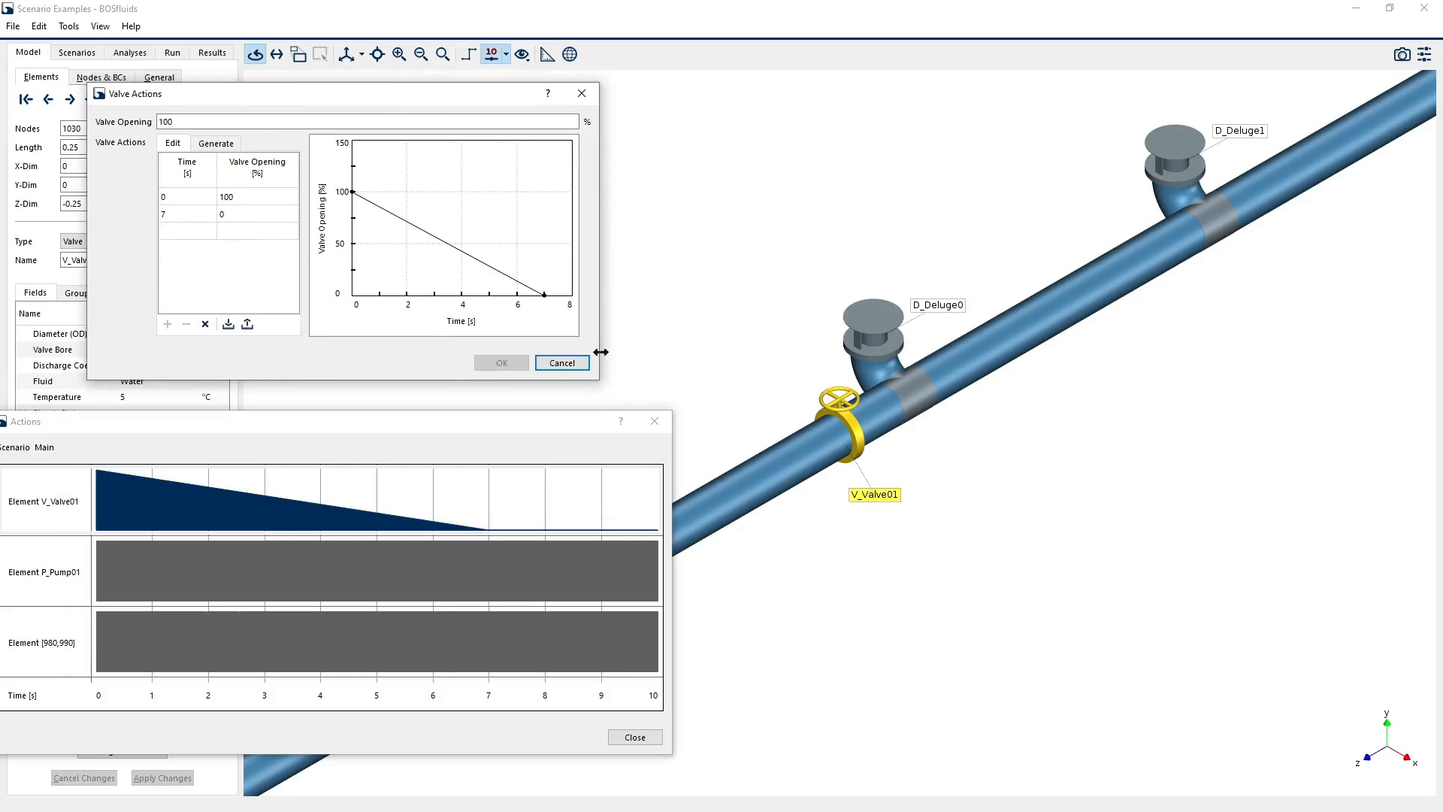
pyautogui.click(562, 363)
pyautogui.click(635, 737)
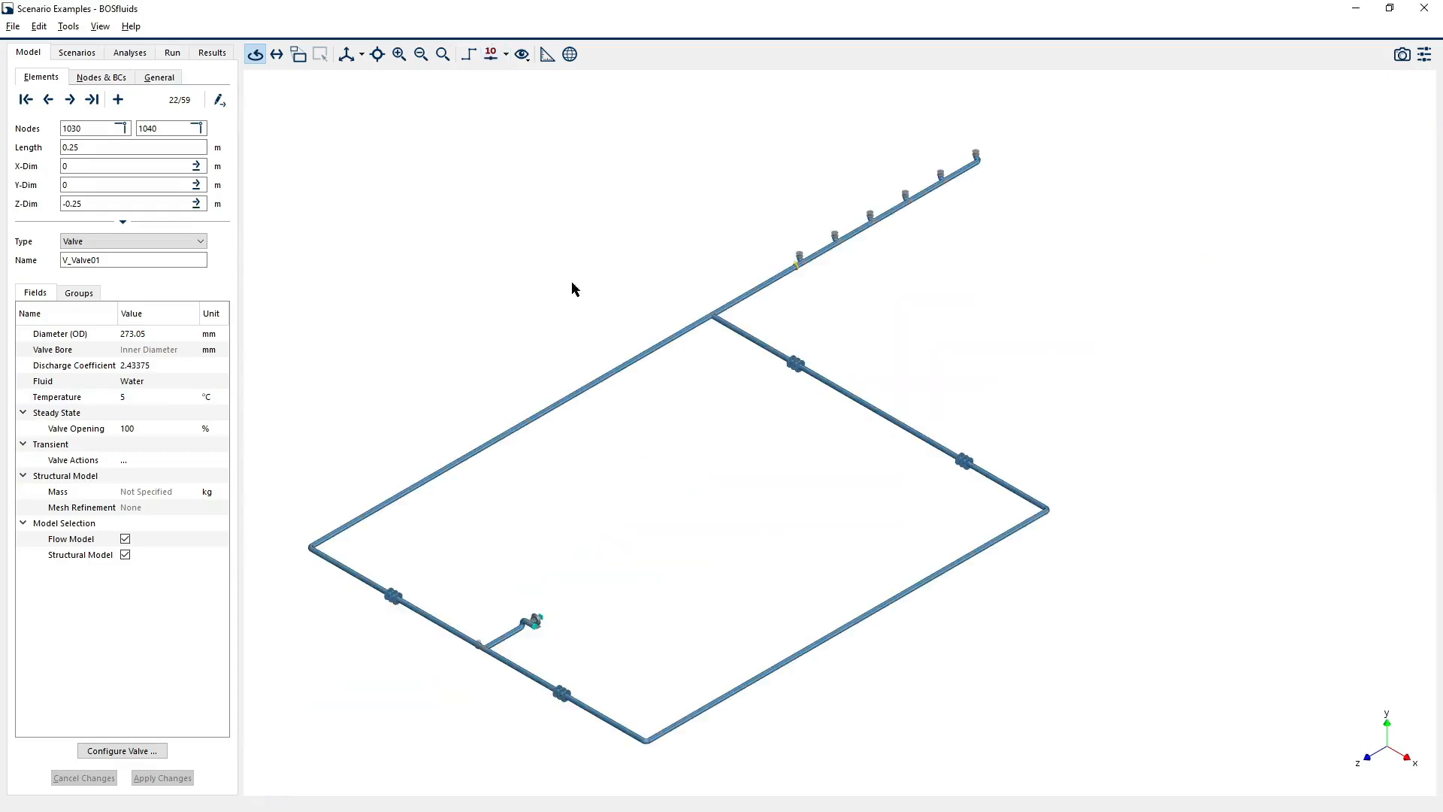
# - Create a new scenario named 12" piping with an empty description
pyautogui.click(79, 54)
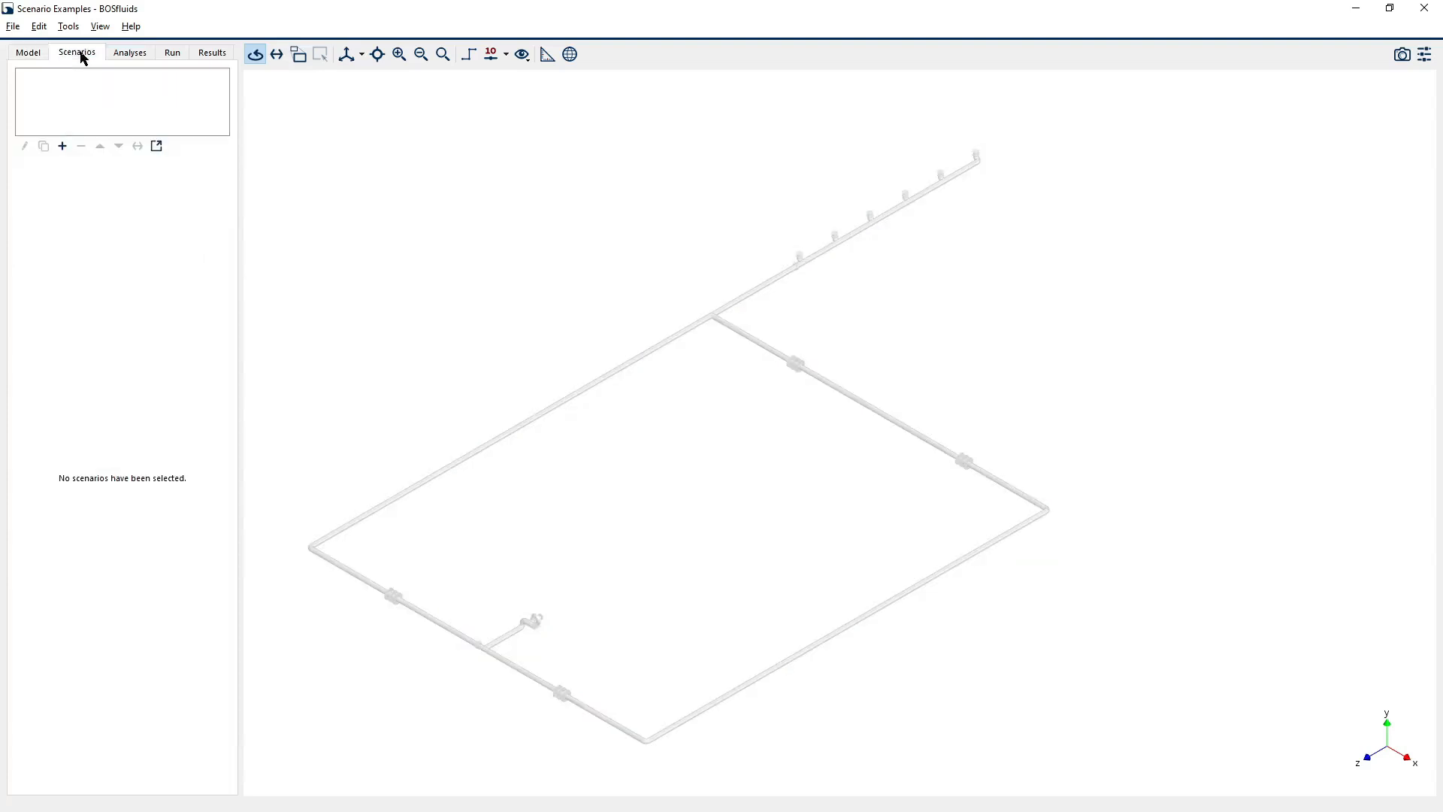
pyautogui.click(63, 148)
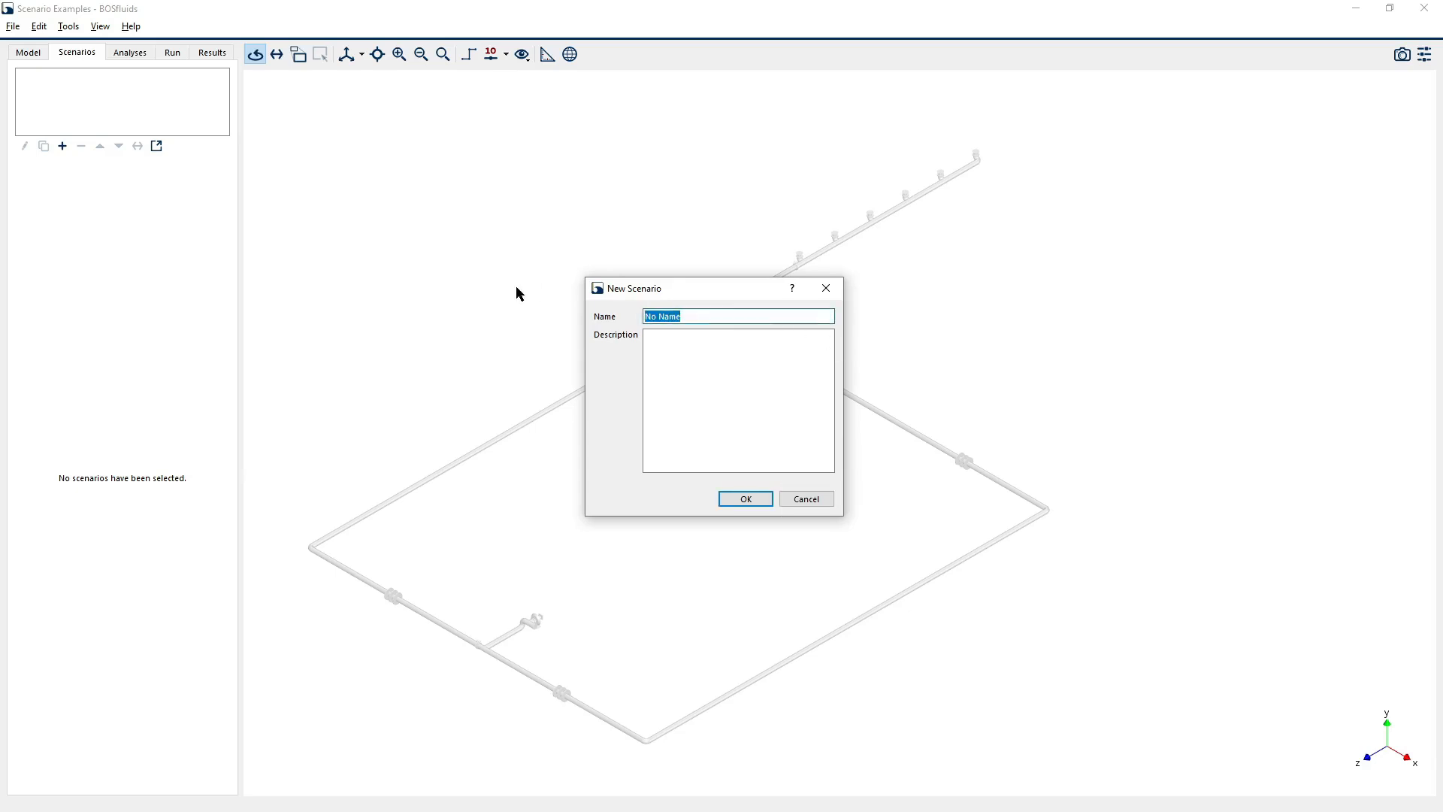
pyautogui.write("12'")
pyautogui.write(' piping')
pyautogui.click(706, 348)
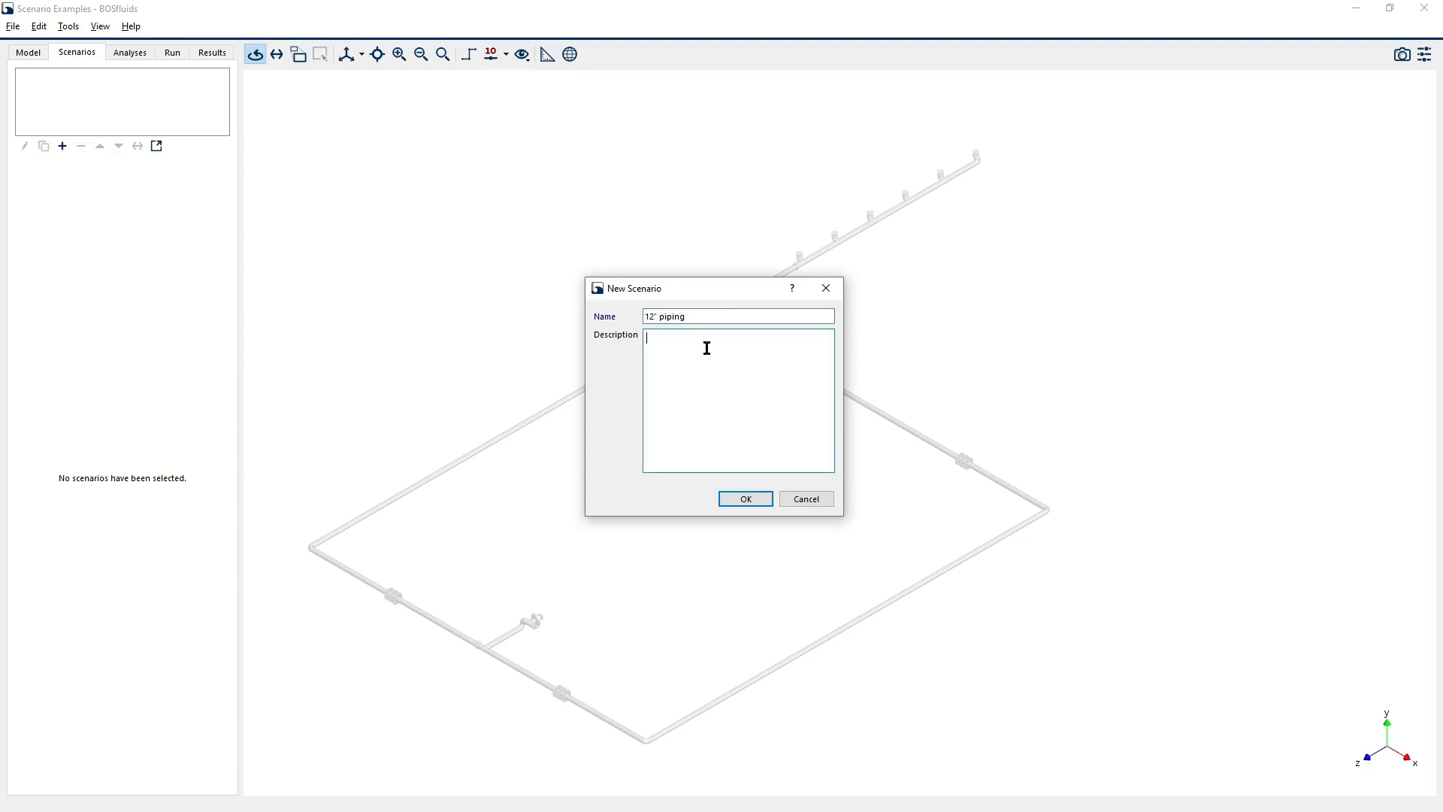
pyautogui.moveTo(701, 316); pyautogui.dragTo(521, 309)
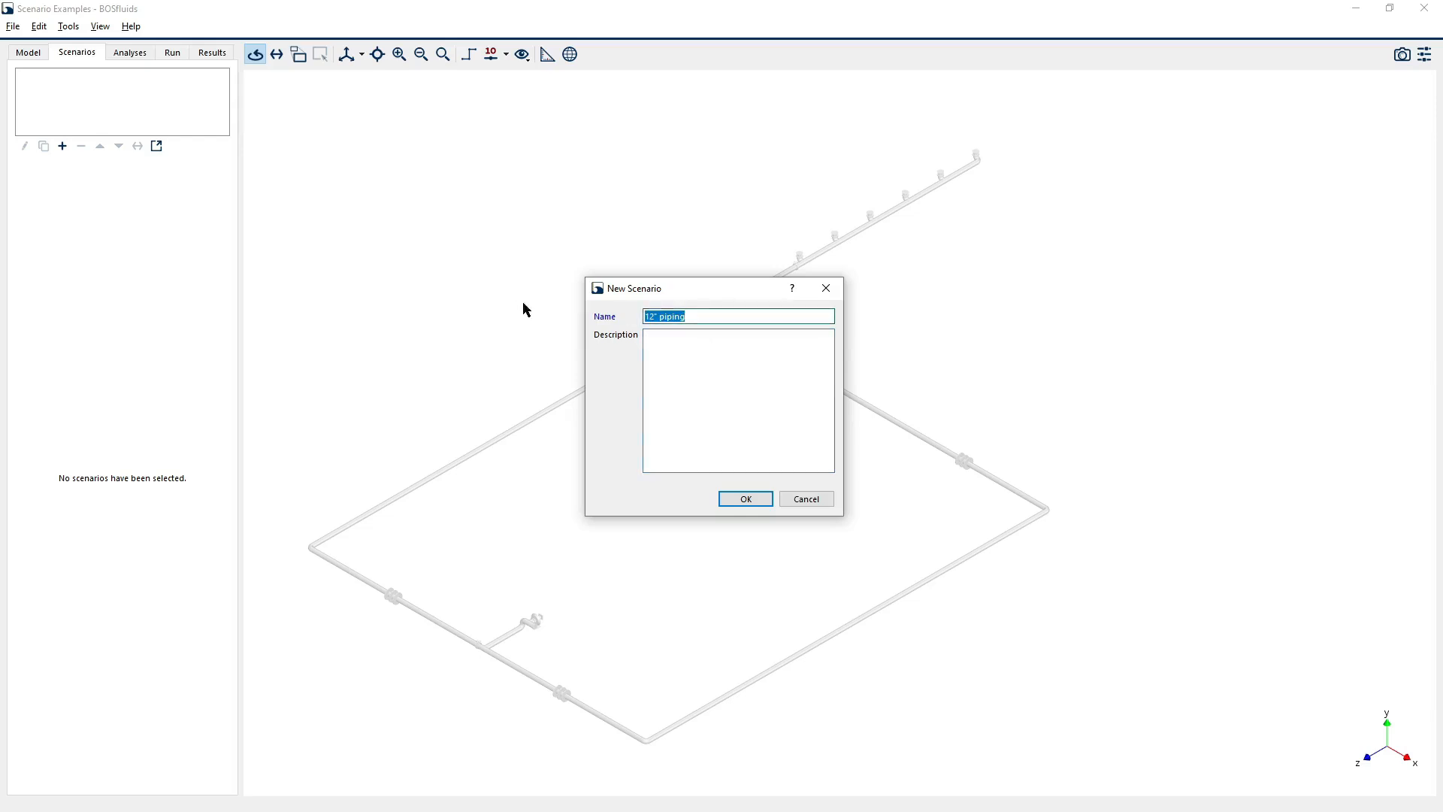
pyautogui.click(747, 499)
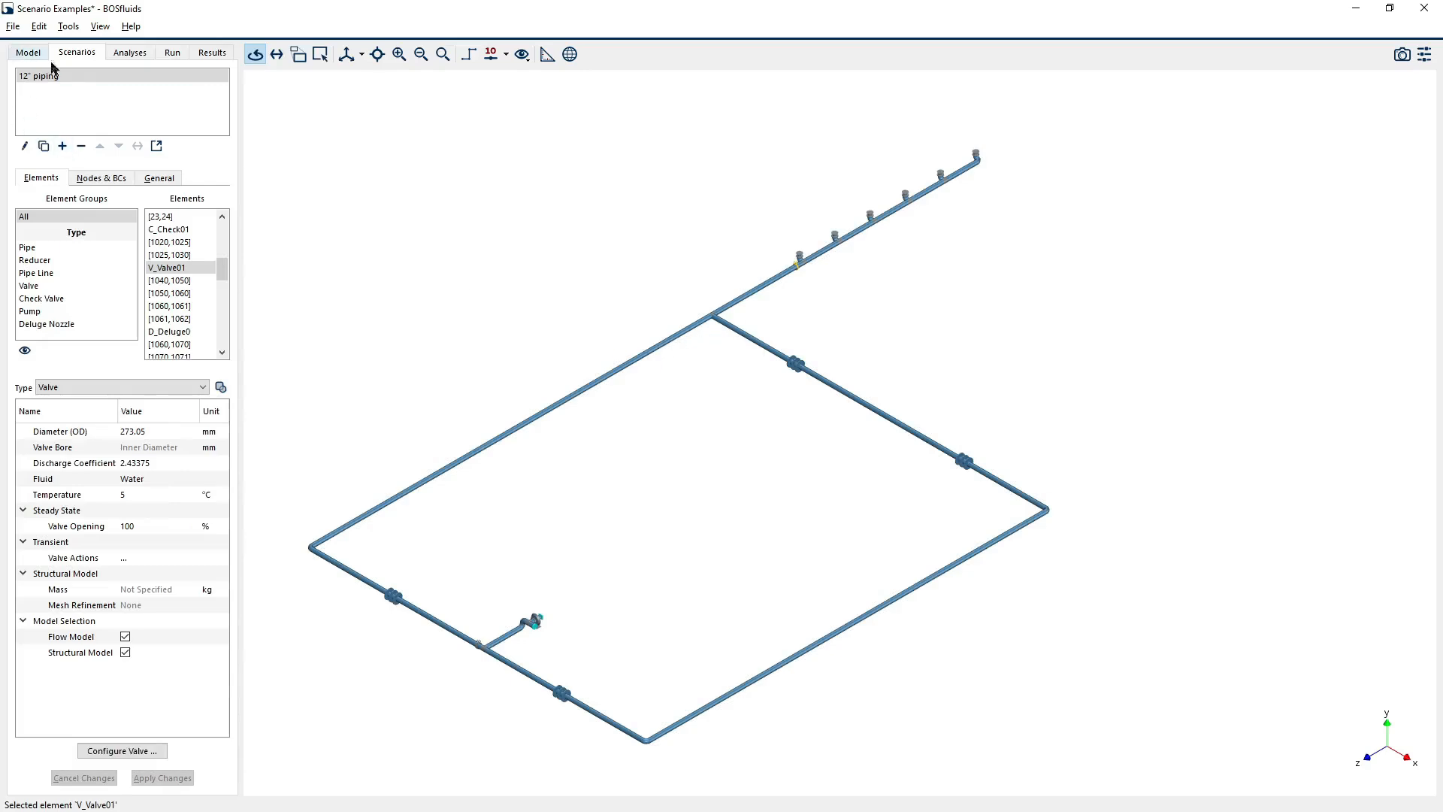
# - Select all elements in the 12" piping scenario and list the fields of every element type
pyautogui.click(30, 54)
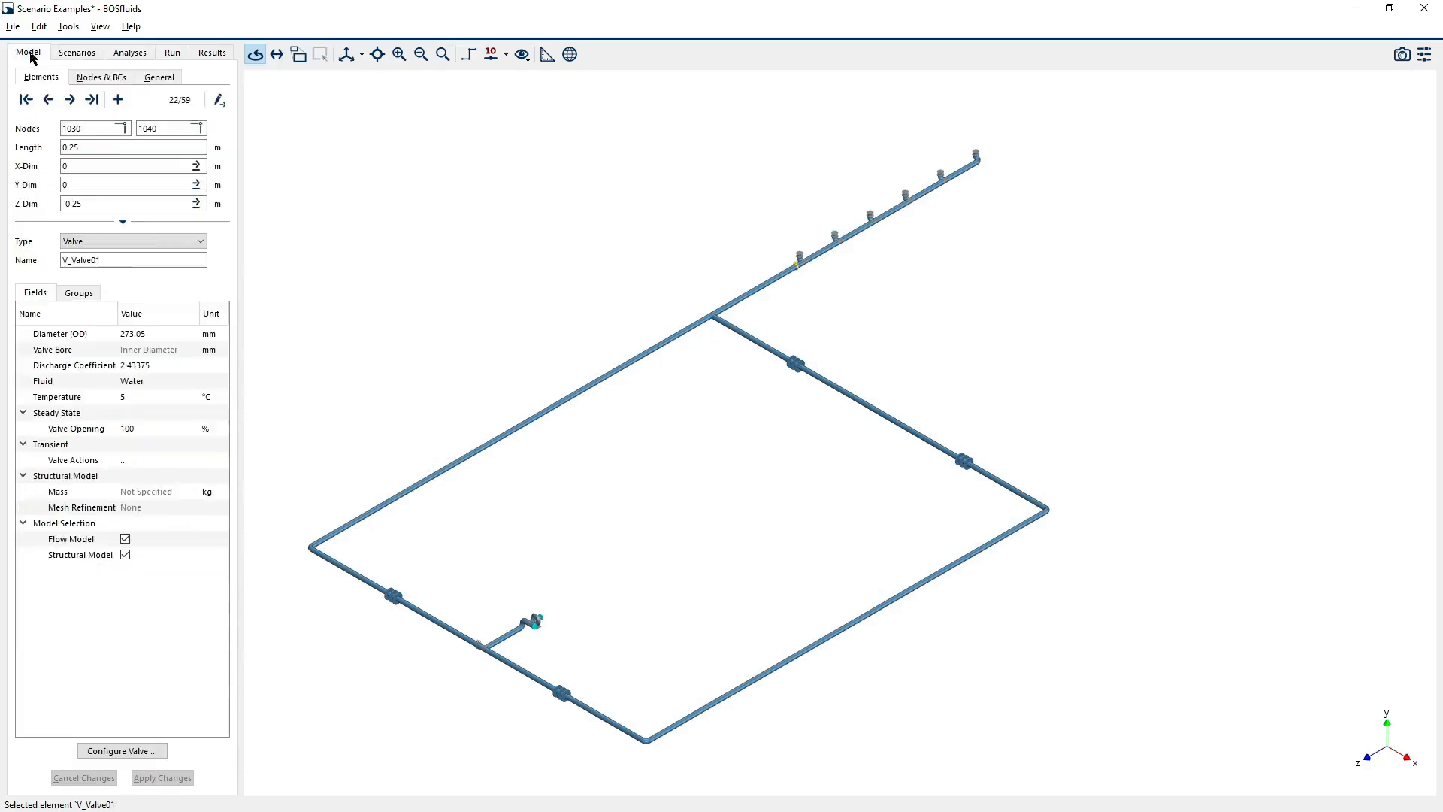
pyautogui.click(83, 54)
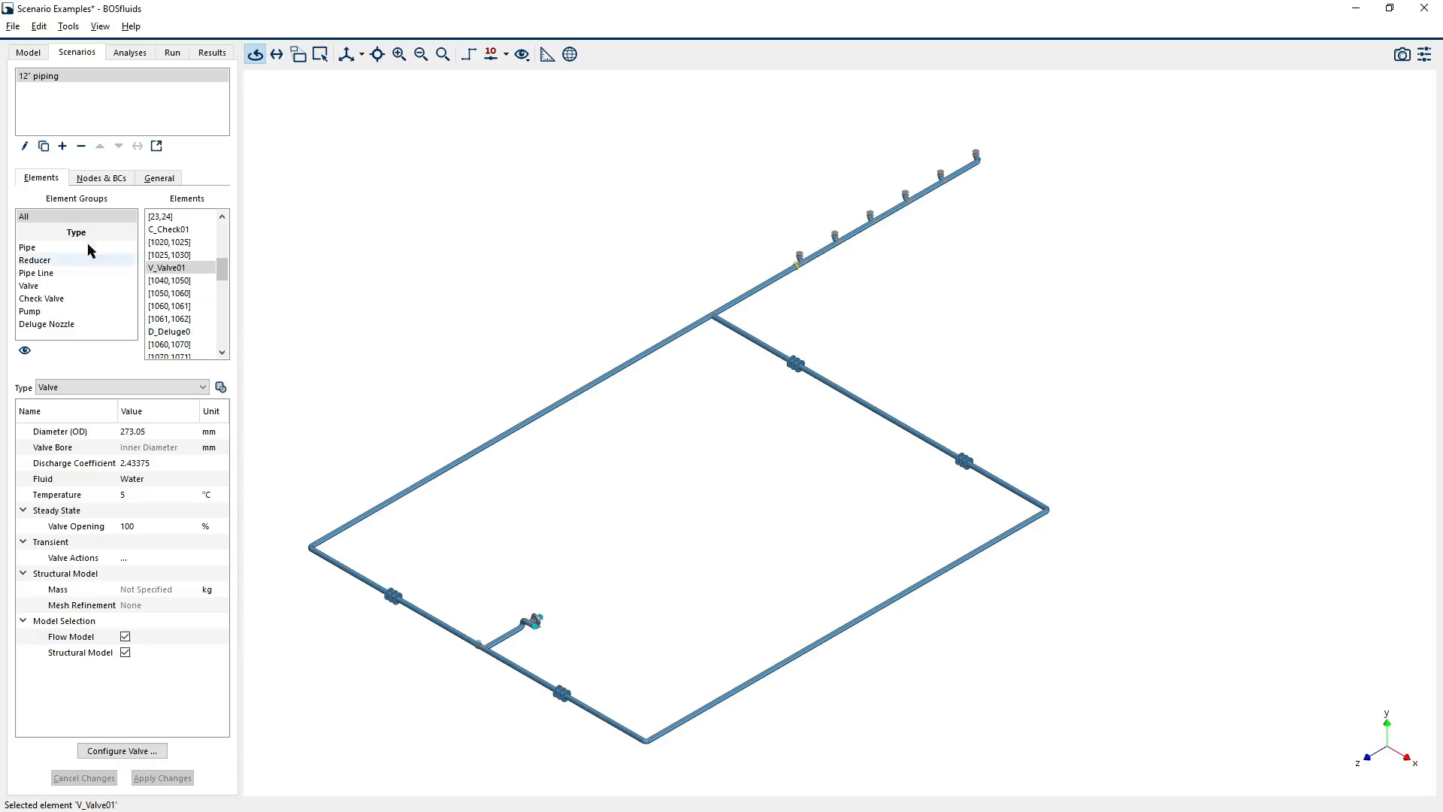
pyautogui.click(66, 219)
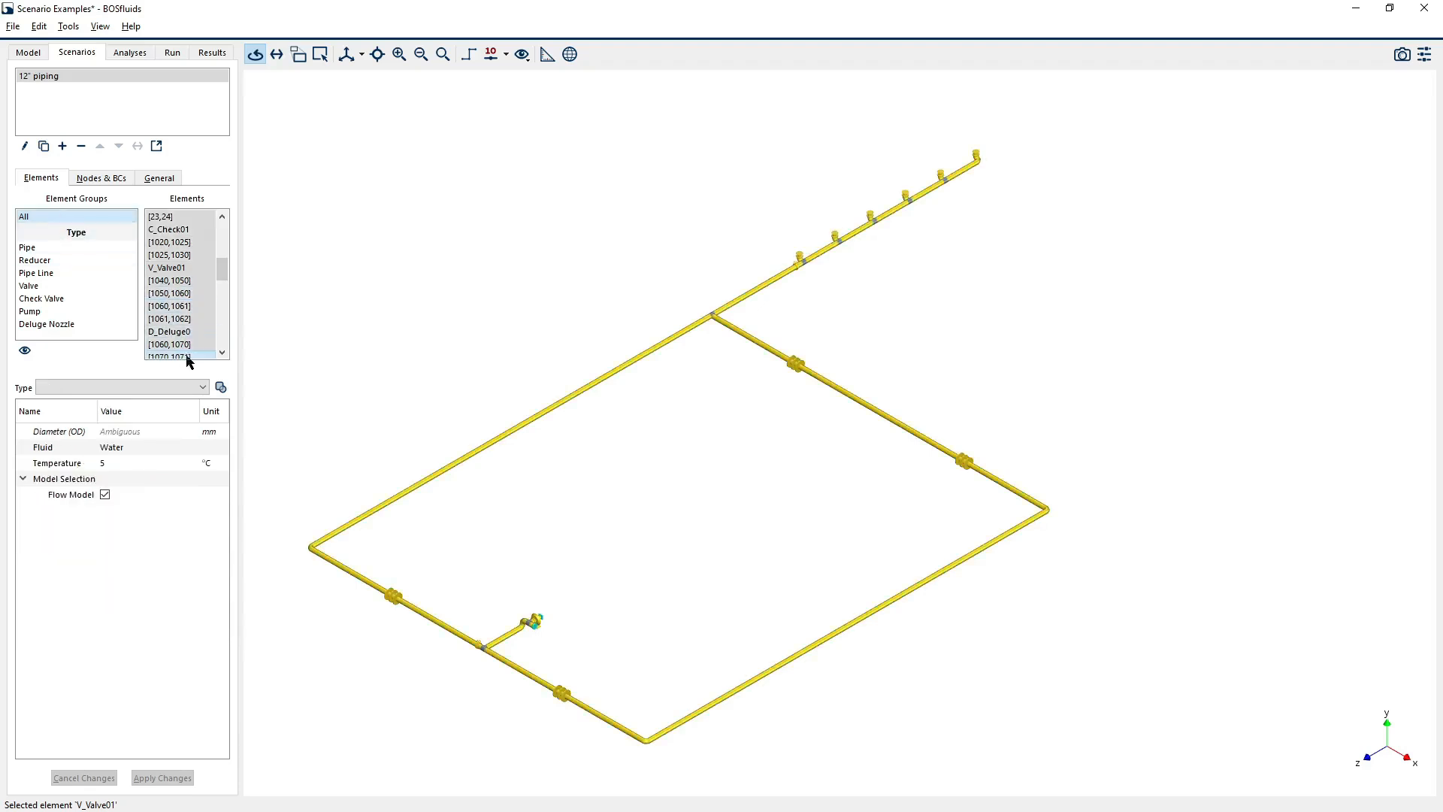
pyautogui.click(224, 388)
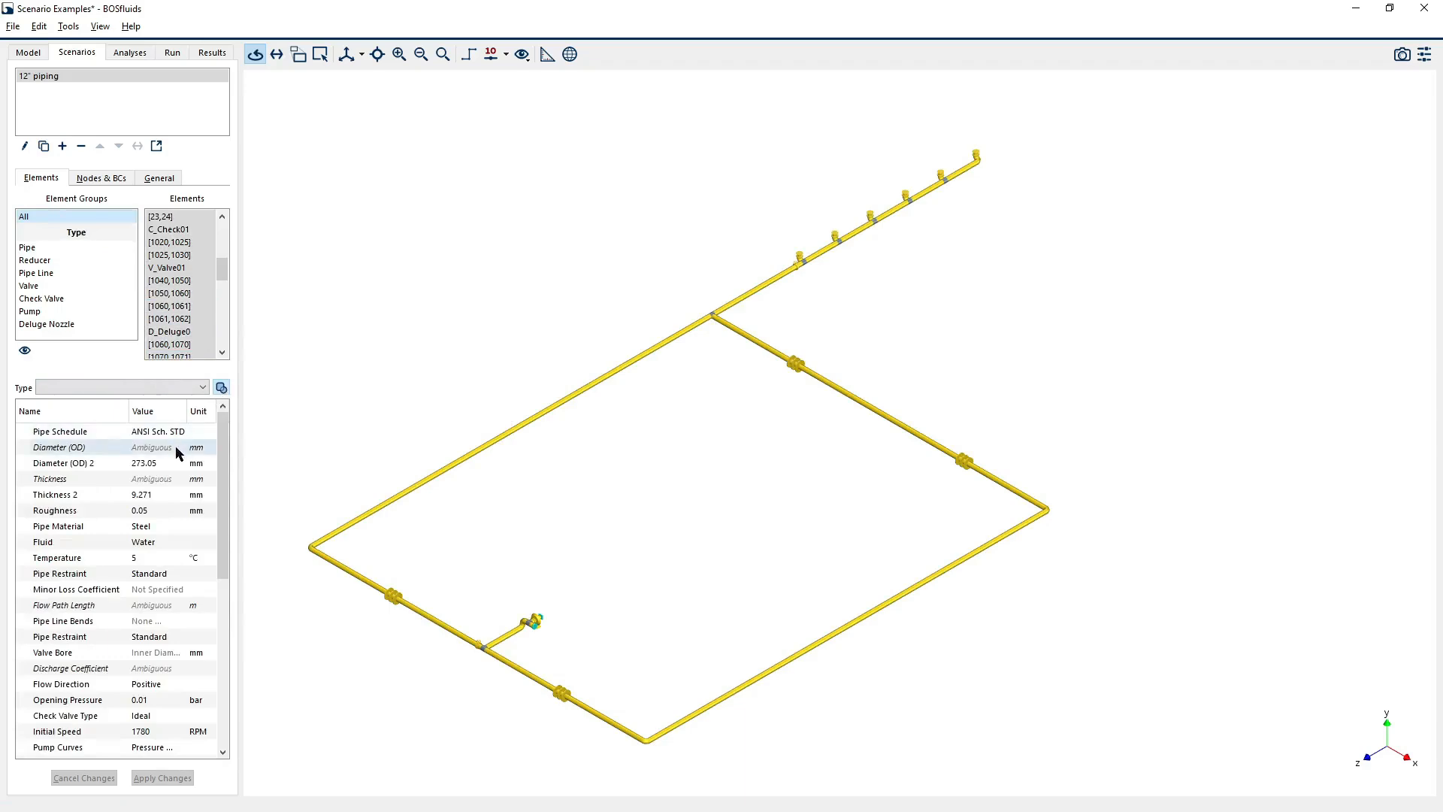
# - Remove the reducer, the pump and the pipe on the pump's inlet side from the element selection
pyautogui.scroll(5, 553, 659)
pyautogui.scroll(8, 481, 538)
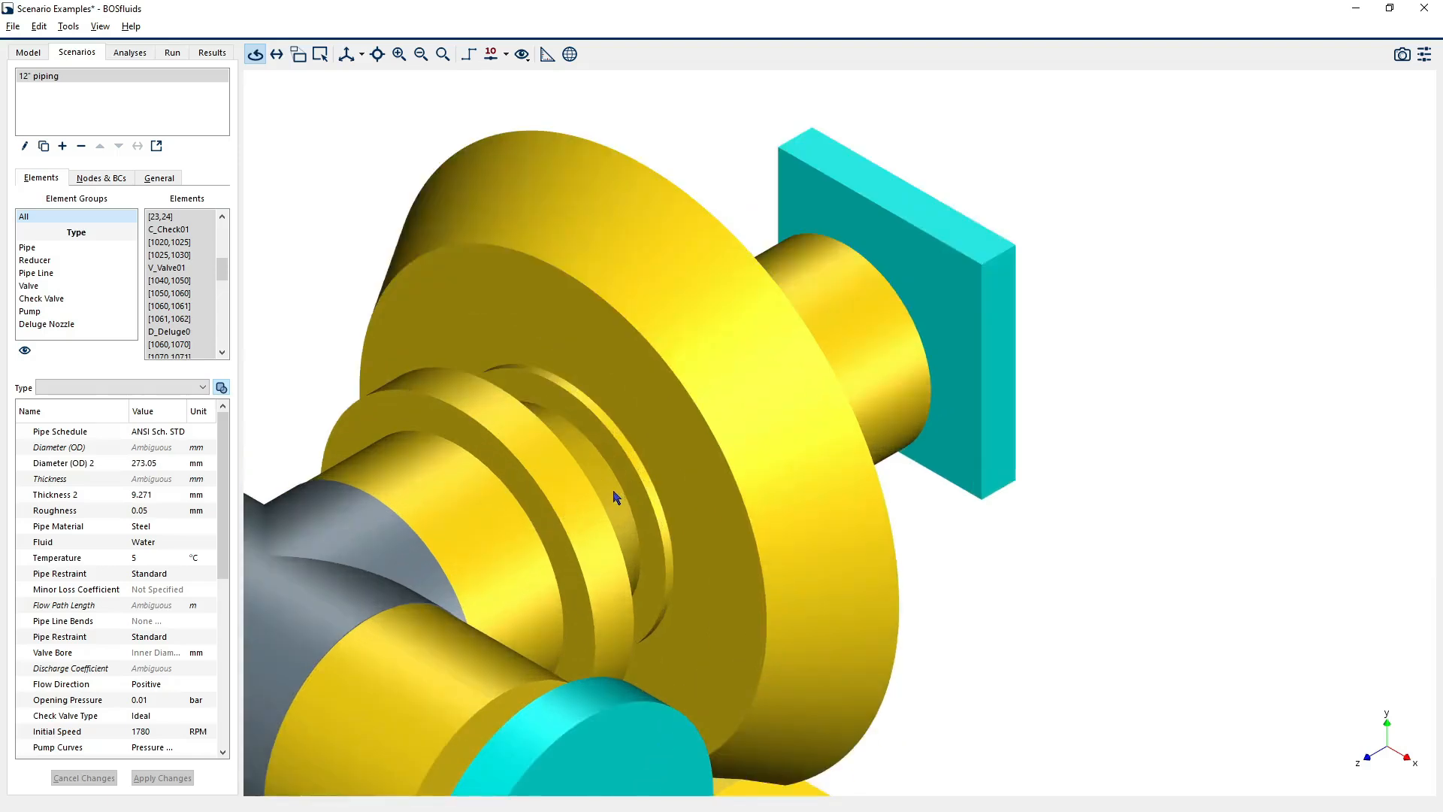
pyautogui.keyDown('ctrl'); pyautogui.click(615, 492); pyautogui.keyUp('ctrl')
pyautogui.keyDown('ctrl'); pyautogui.click(706, 460); pyautogui.keyUp('ctrl')
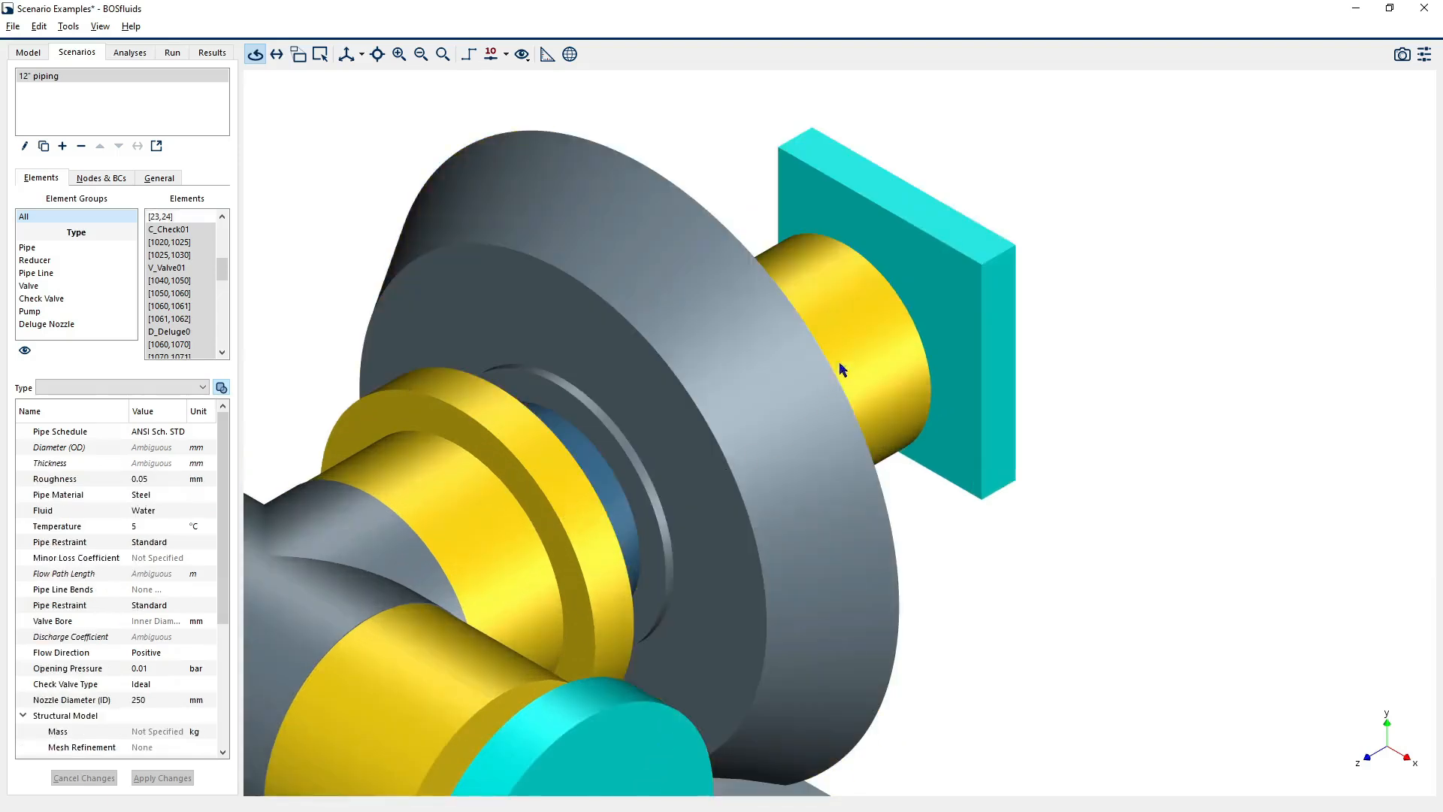
pyautogui.keyDown('ctrl'); pyautogui.click(858, 335); pyautogui.keyUp('ctrl')
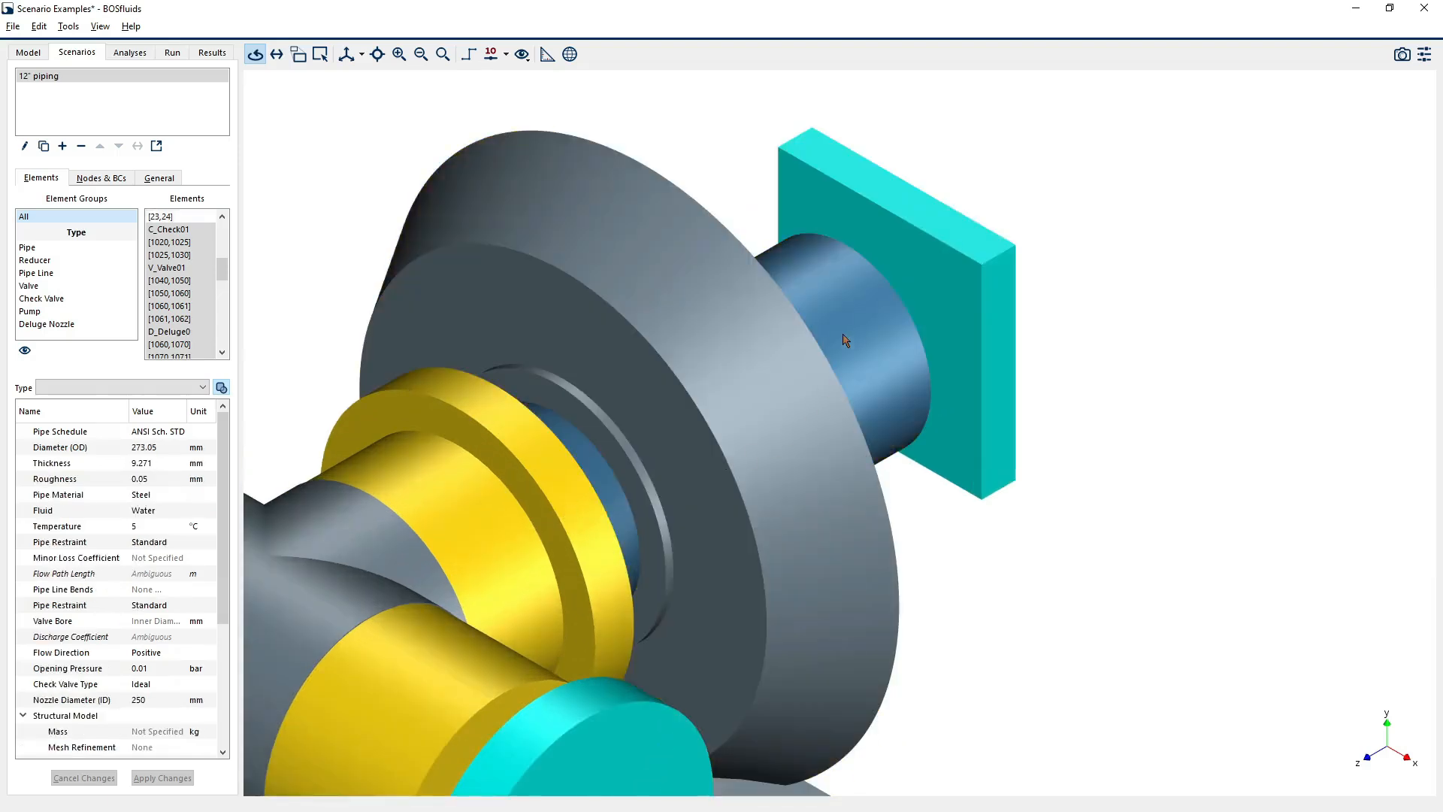
pyautogui.doubleClick(162, 451)
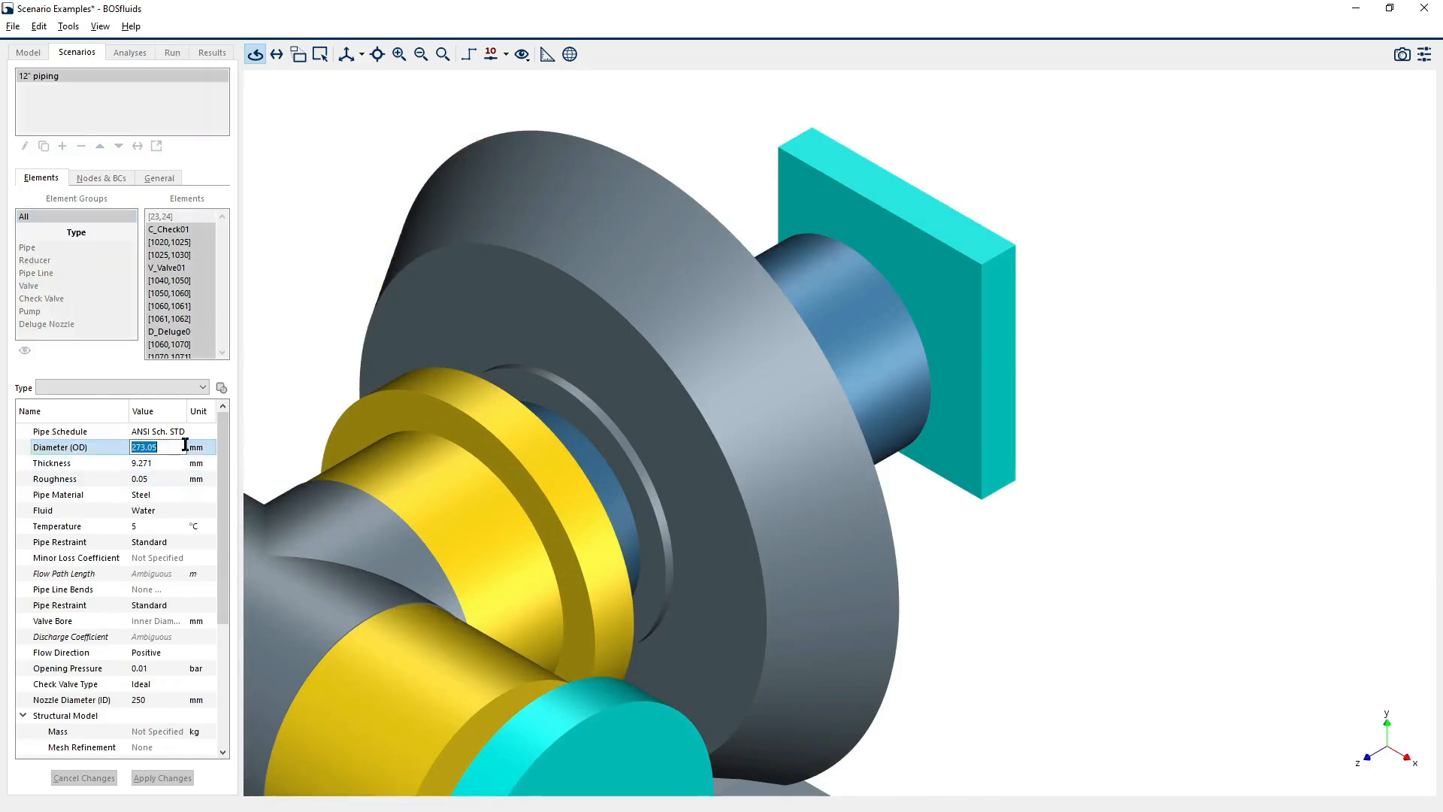
pyautogui.write('10')
pyautogui.click(185, 445)
pyautogui.press('Escape')
# - Set the outer diameter of the selected elements to the 12" pipe size (323.85 mm)
pyautogui.doubleClick(165, 449)
pyautogui.write('12')
pyautogui.click(93, 413)
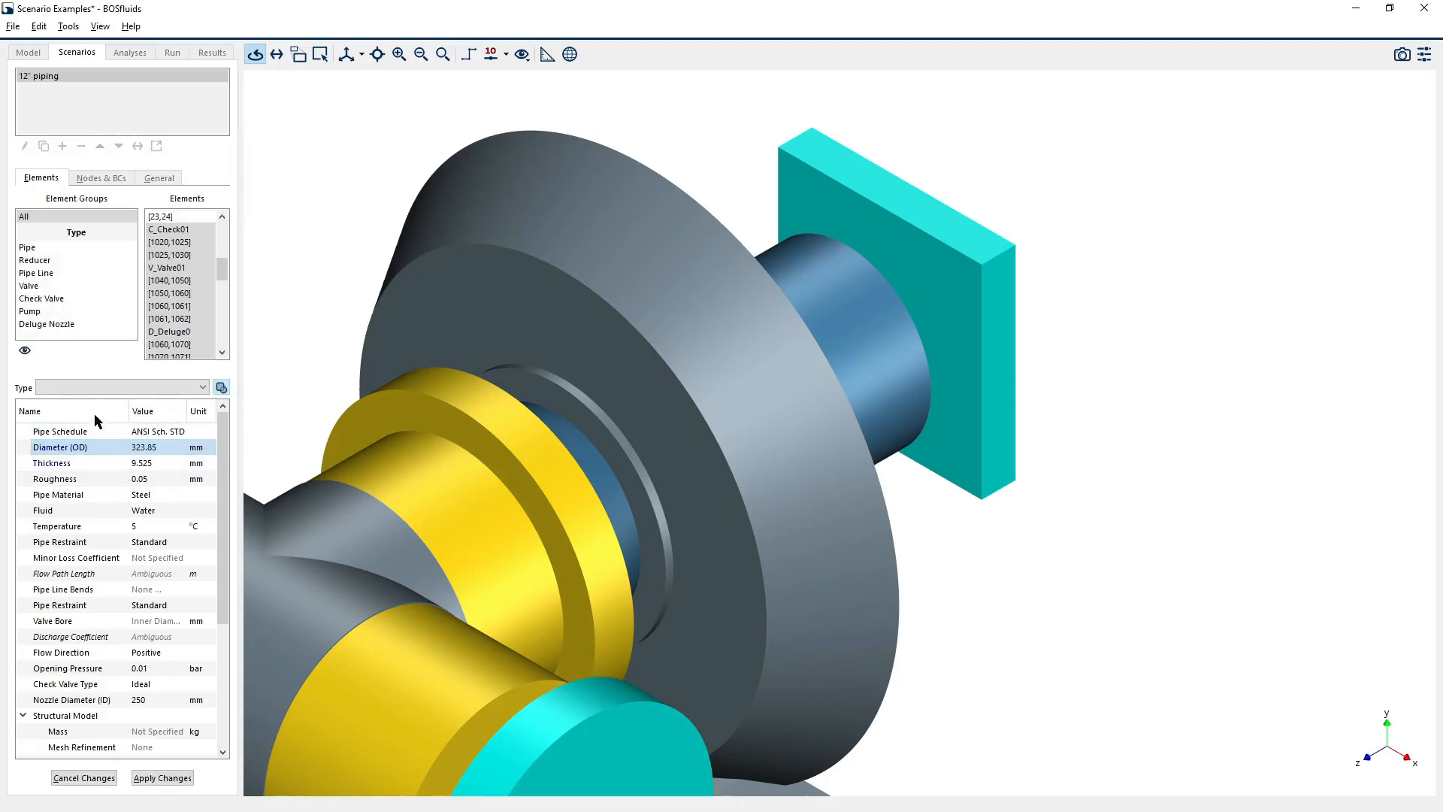
# - Set the second outer diameter of the reducer at the pump outlet to the 12" size (323.85 mm) and apply the change
pyautogui.scroll(-5, 756, 411)
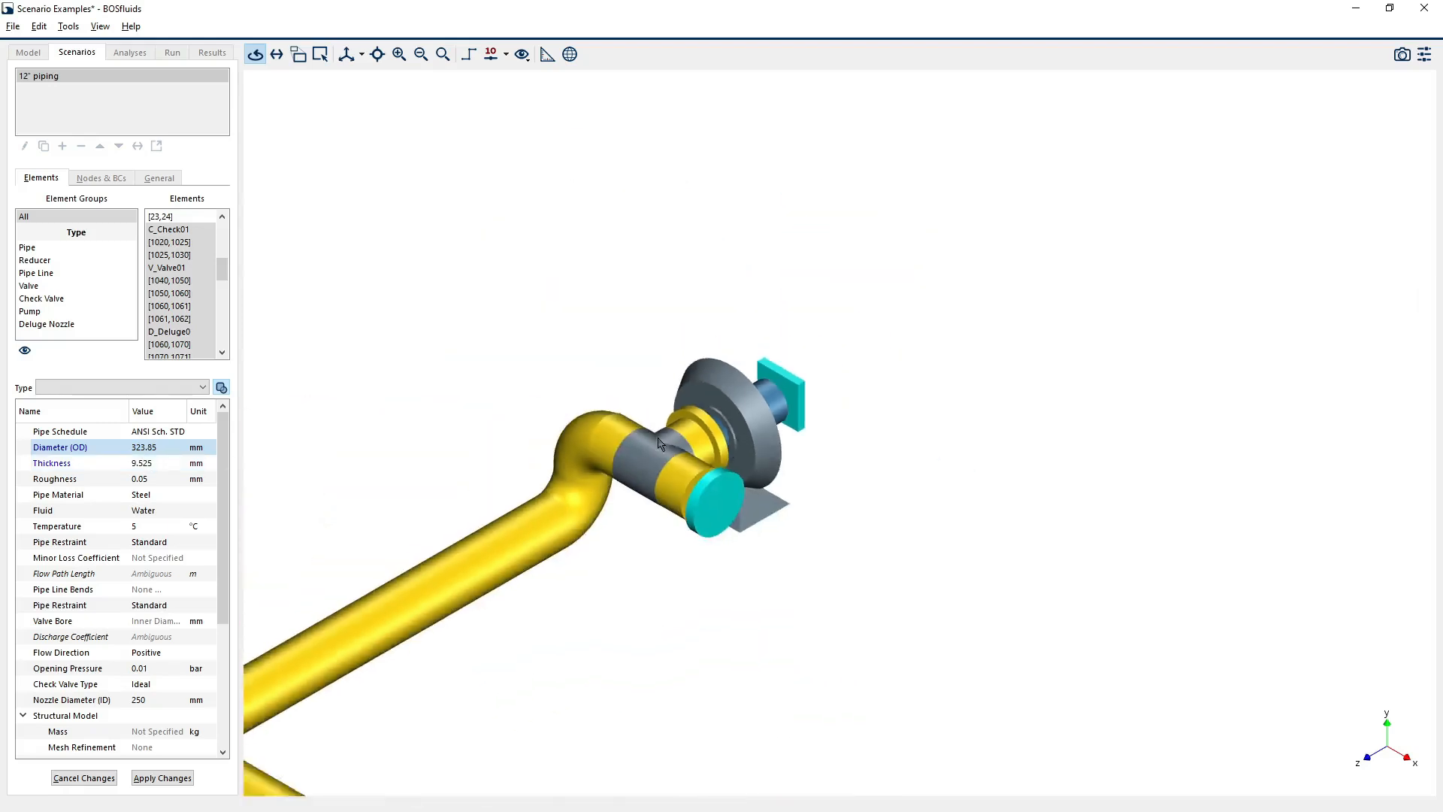
pyautogui.scroll(3, 769, 419)
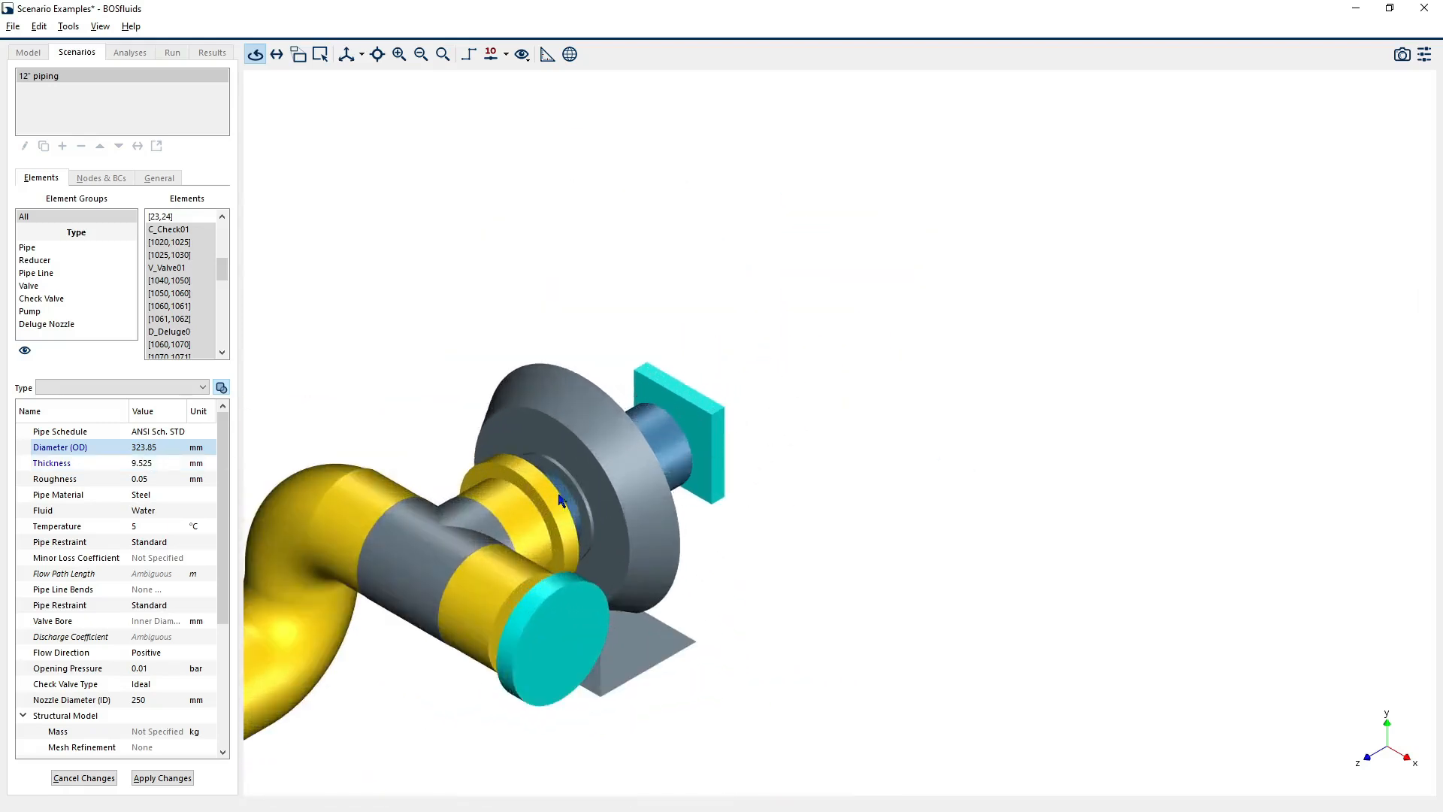
pyautogui.scroll(3, 569, 494)
pyautogui.click(568, 492)
pyautogui.click(153, 479)
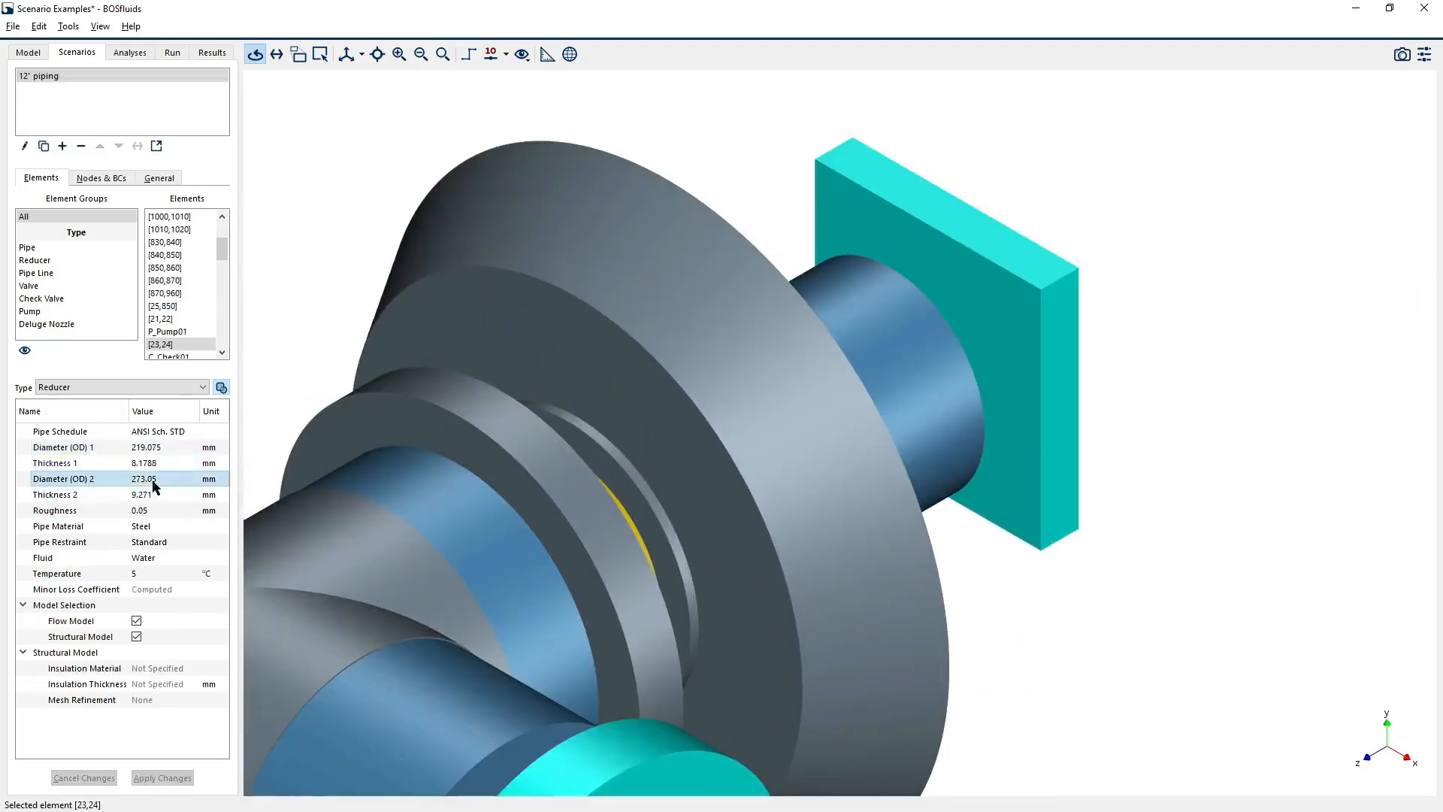
pyautogui.write('12')
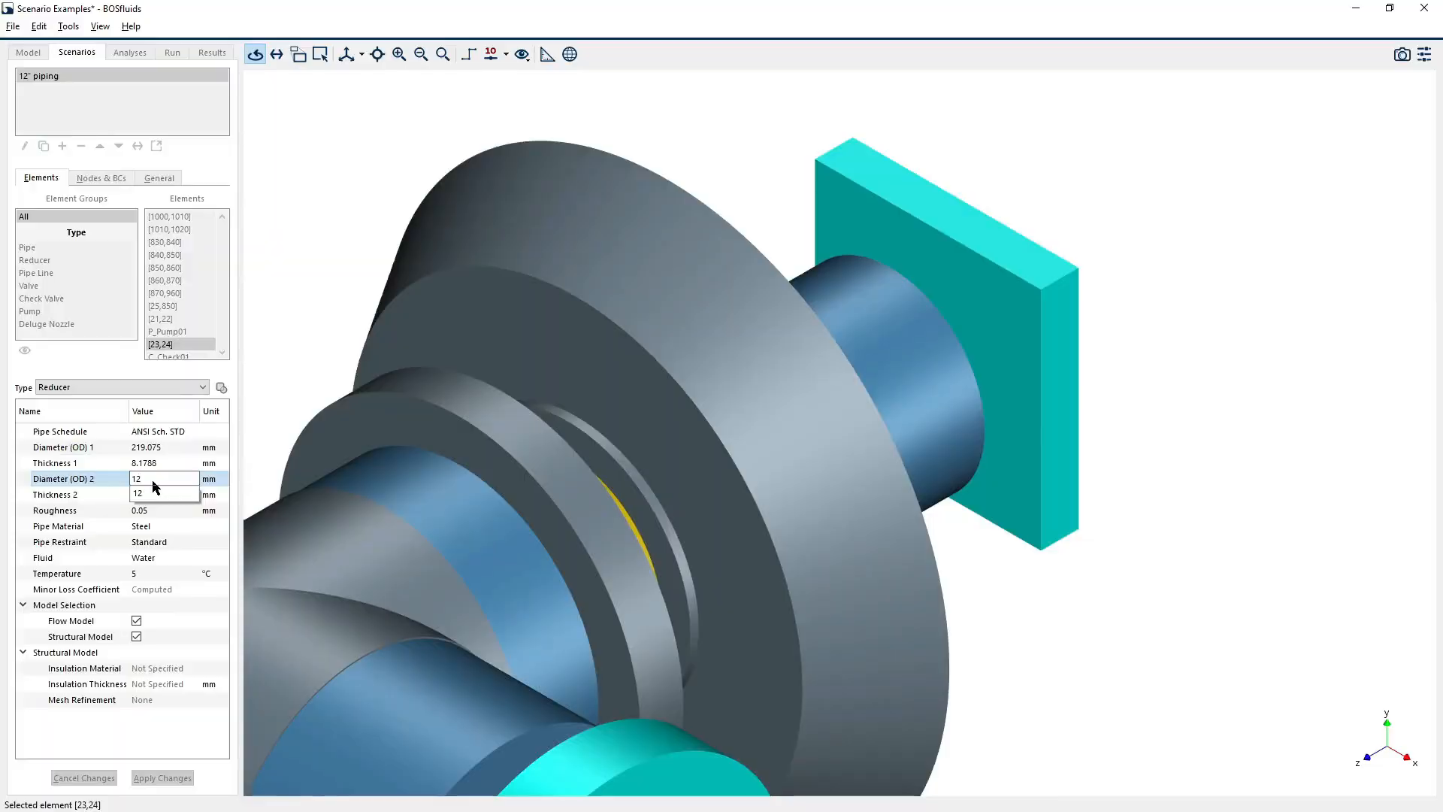
pyautogui.press('Return')
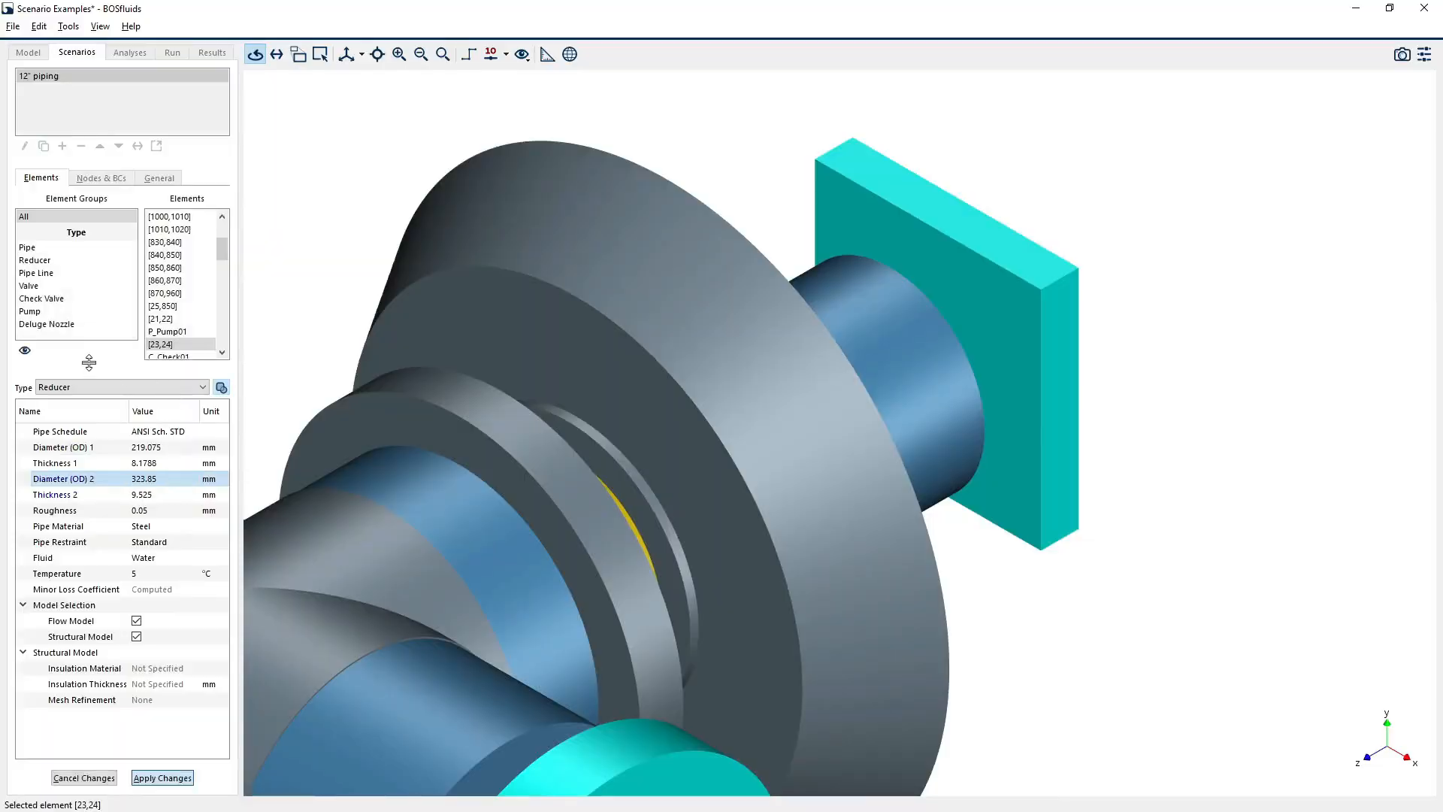
pyautogui.press('Return')
# - Display the Diameter (OD) field of the elements on the 12" piping model, examine the colours across the network, and close the field display
pyautogui.scroll(-5, 869, 548)
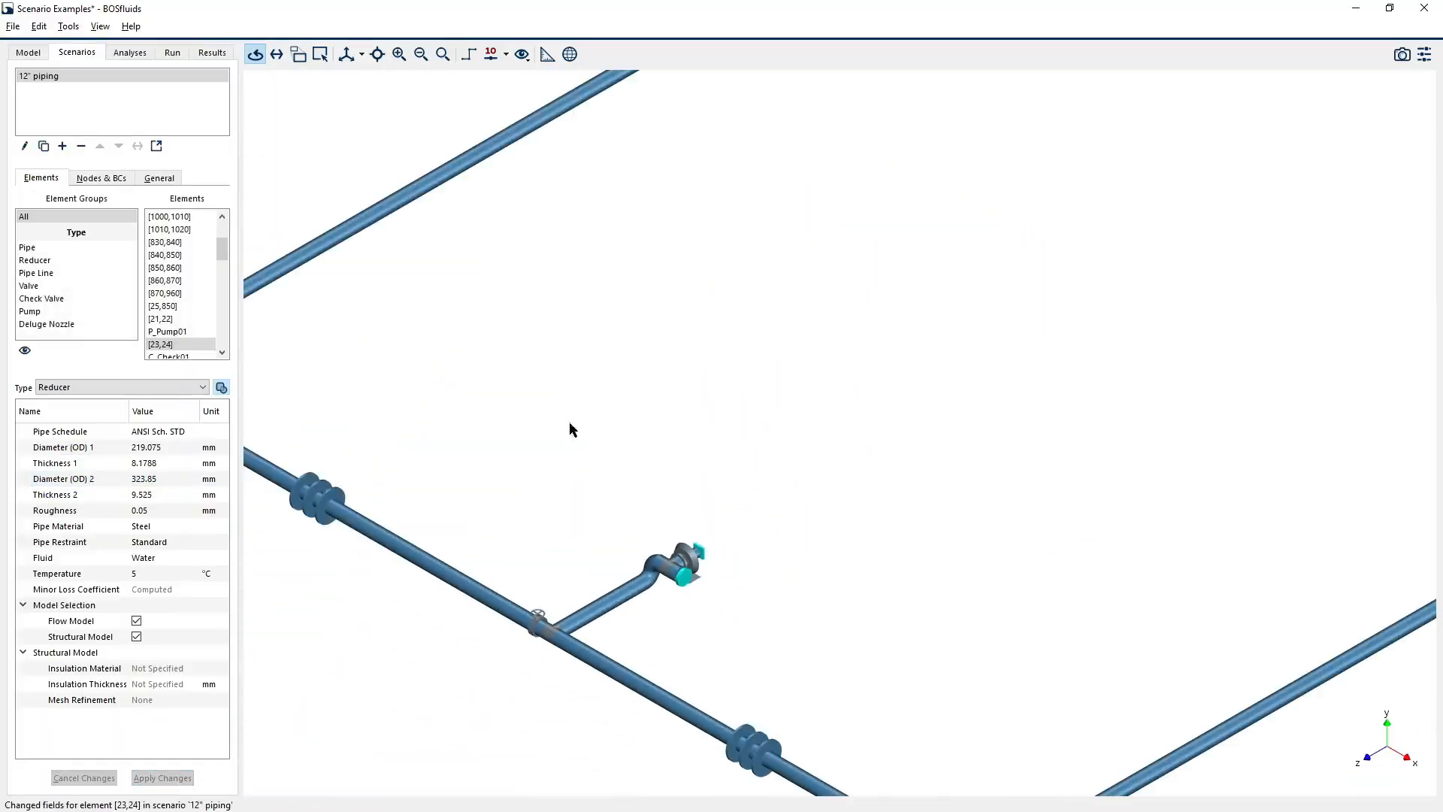
pyautogui.click(525, 57)
pyautogui.click(557, 161)
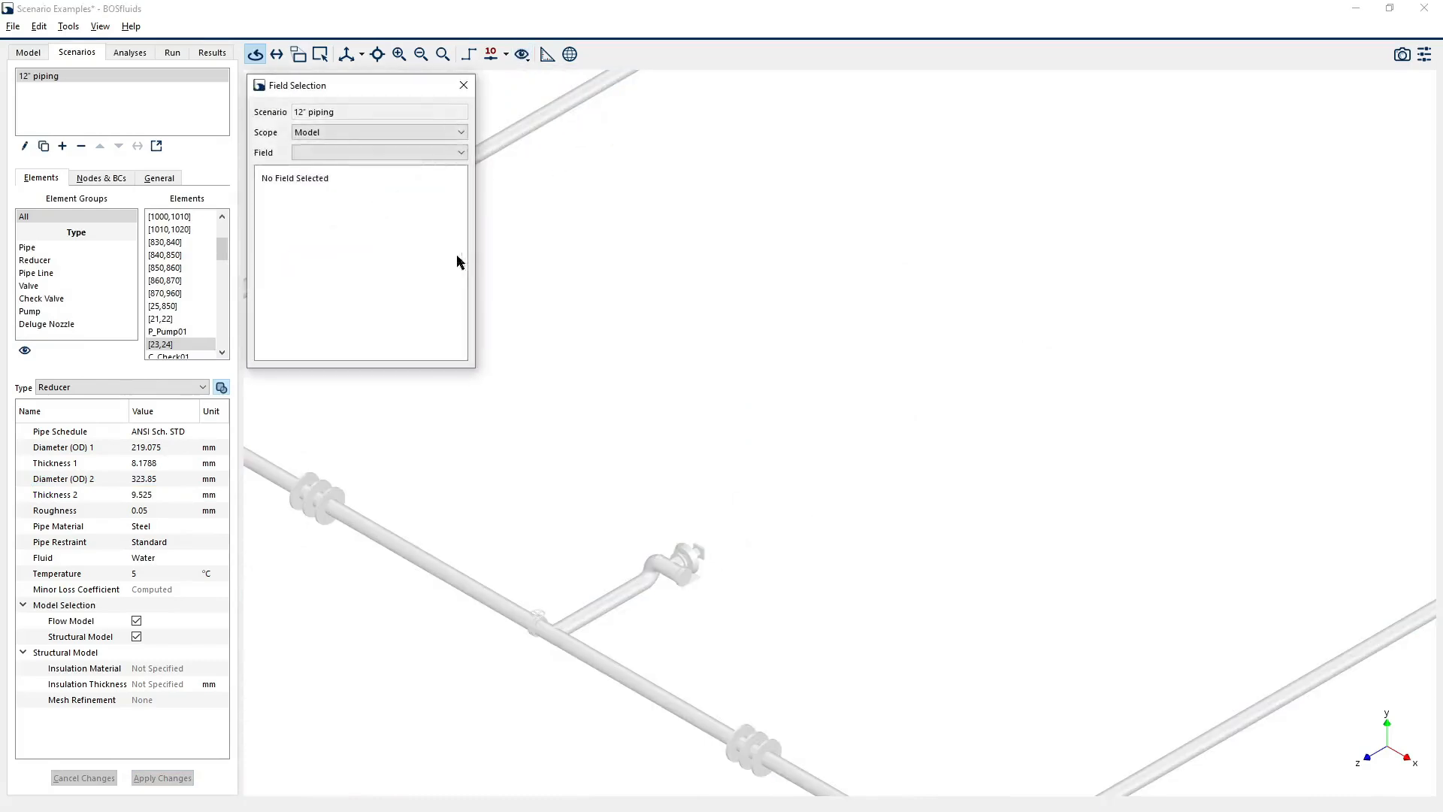
pyautogui.click(319, 133)
pyautogui.click(318, 160)
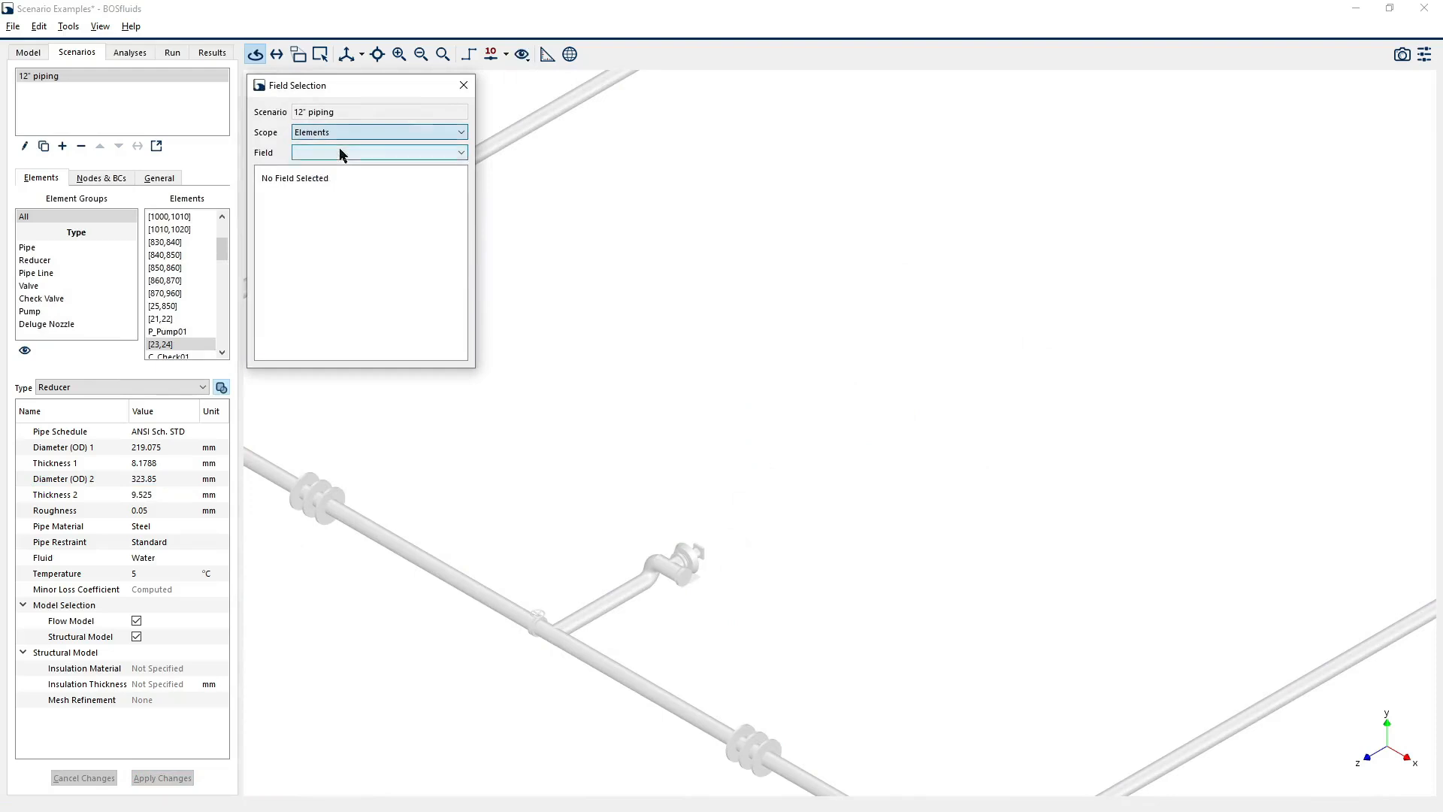
pyautogui.click(341, 152)
pyautogui.click(302, 168)
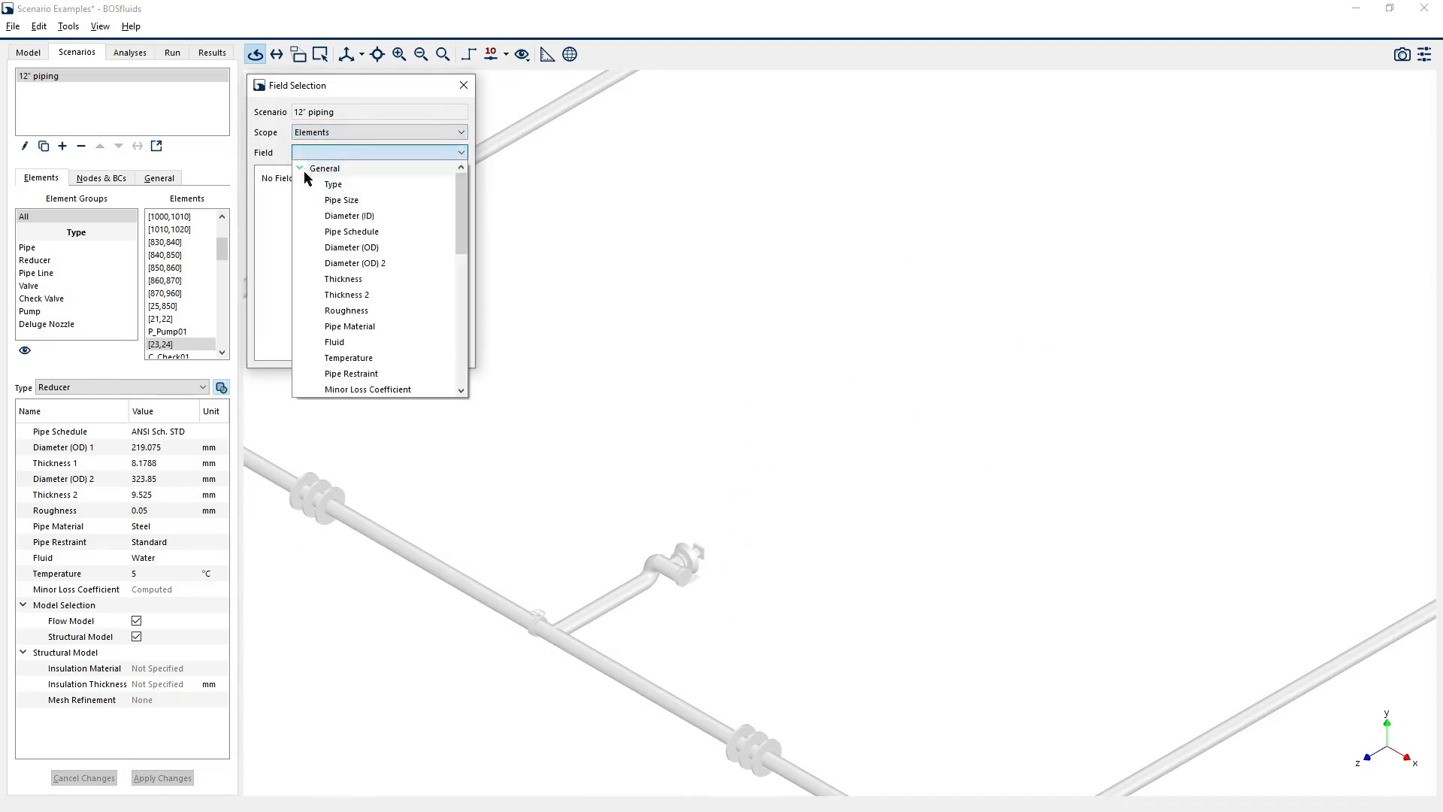
pyautogui.click(356, 251)
pyautogui.scroll(-5, 645, 377)
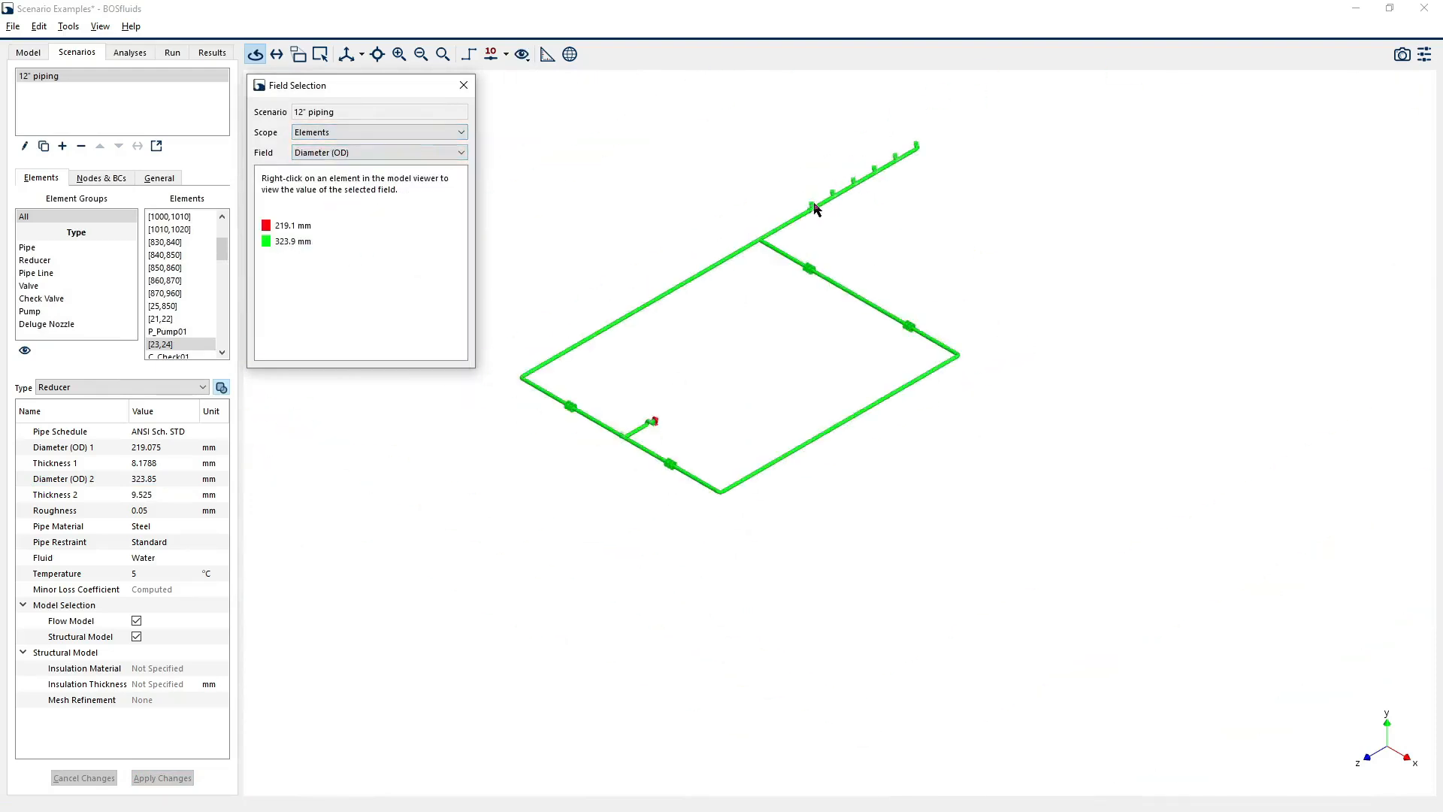
pyautogui.scroll(3, 764, 250)
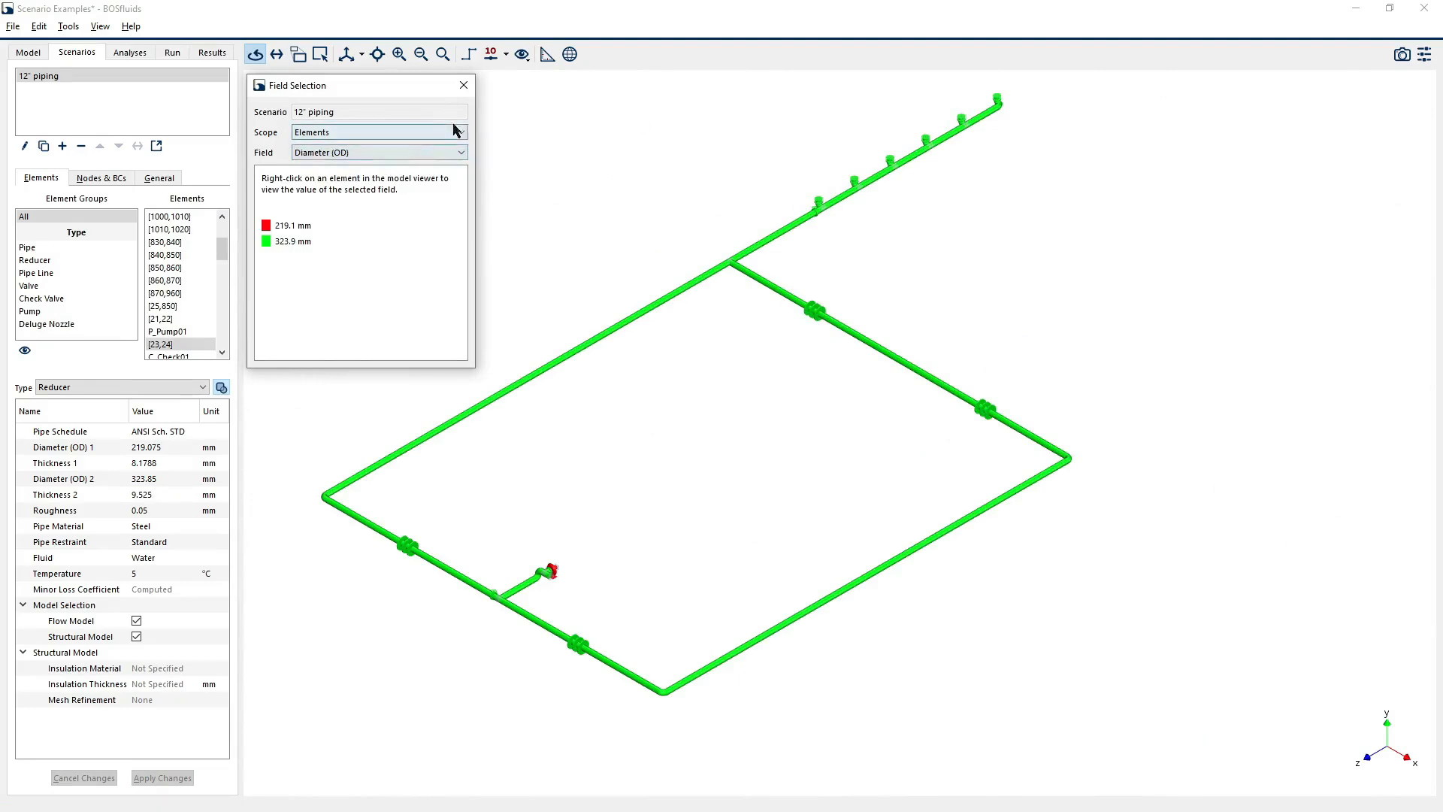
pyautogui.click(464, 86)
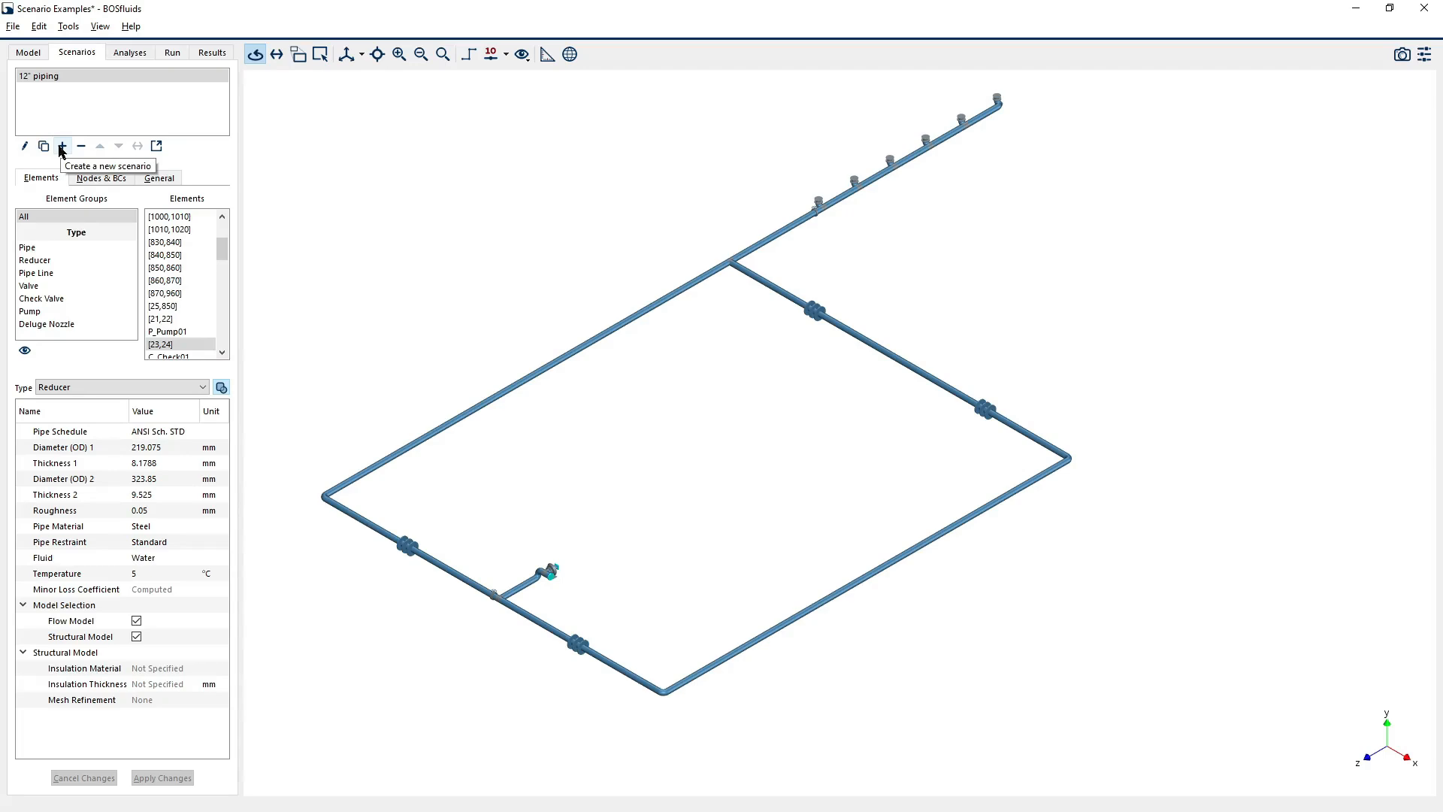
# - Create a new scenario named 10" 10s valve closure with an empty description
pyautogui.click(62, 146)
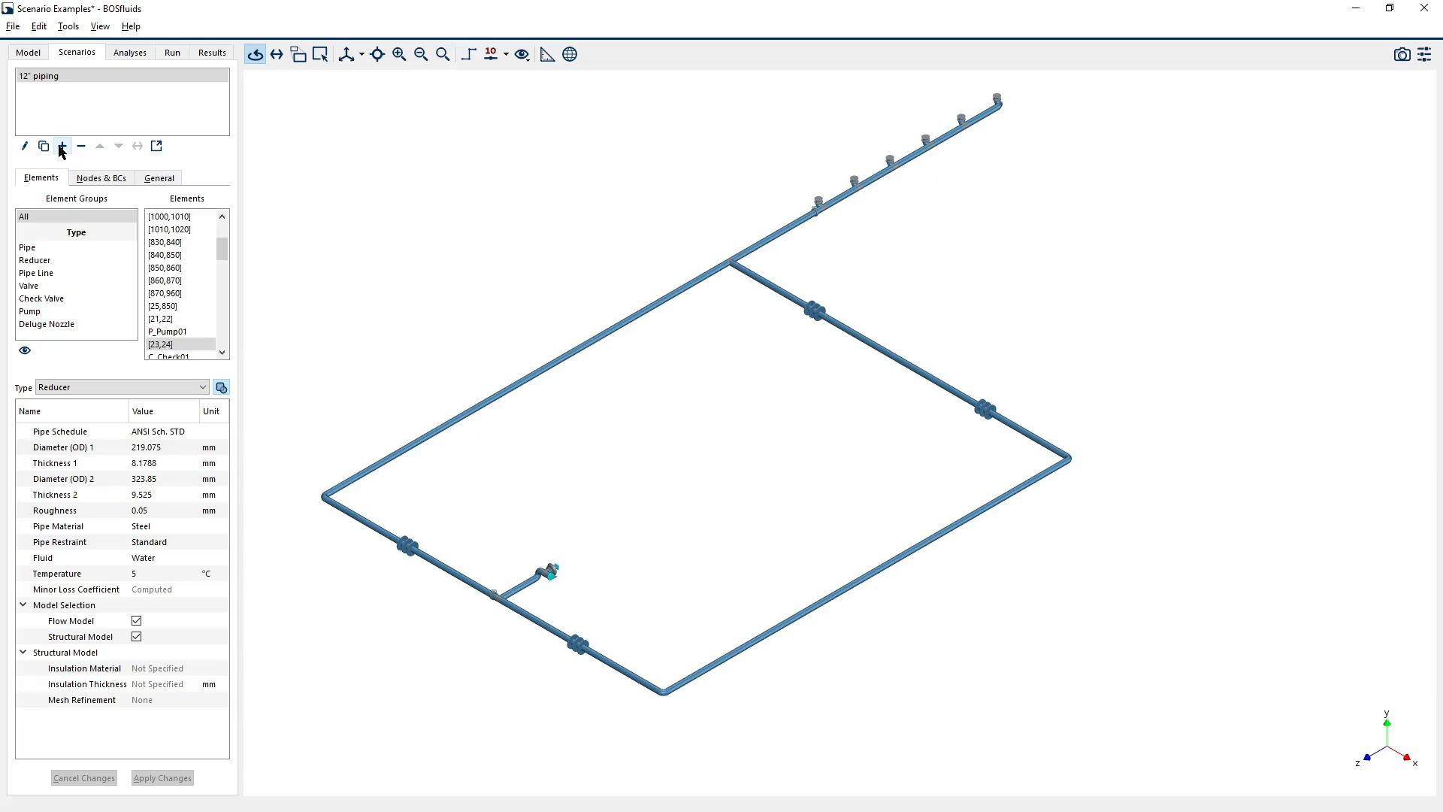
pyautogui.click(62, 148)
pyautogui.moveTo(736, 316); pyautogui.dragTo(459, 295)
pyautogui.write('10" 10')
pyautogui.write('valve closure')
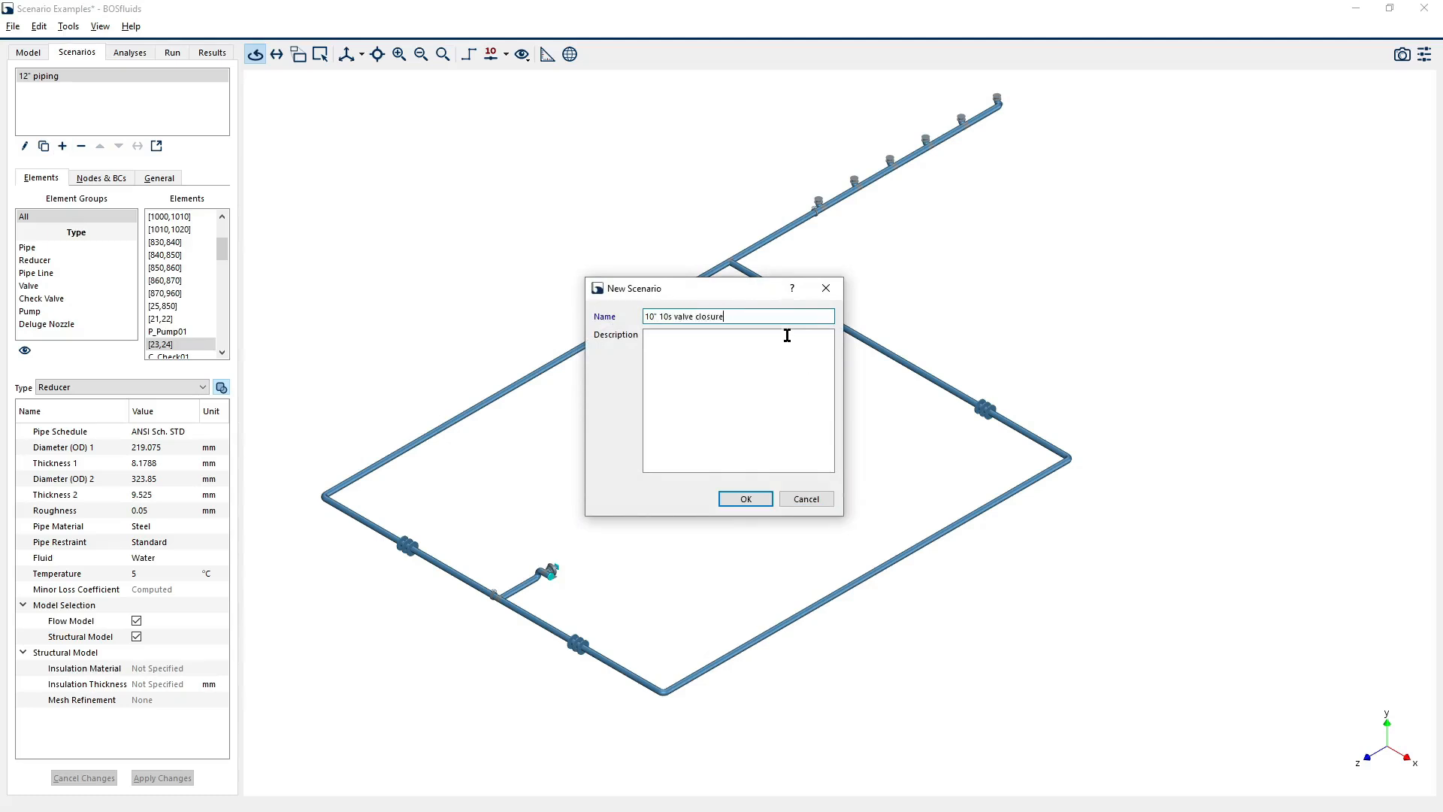
pyautogui.click(752, 500)
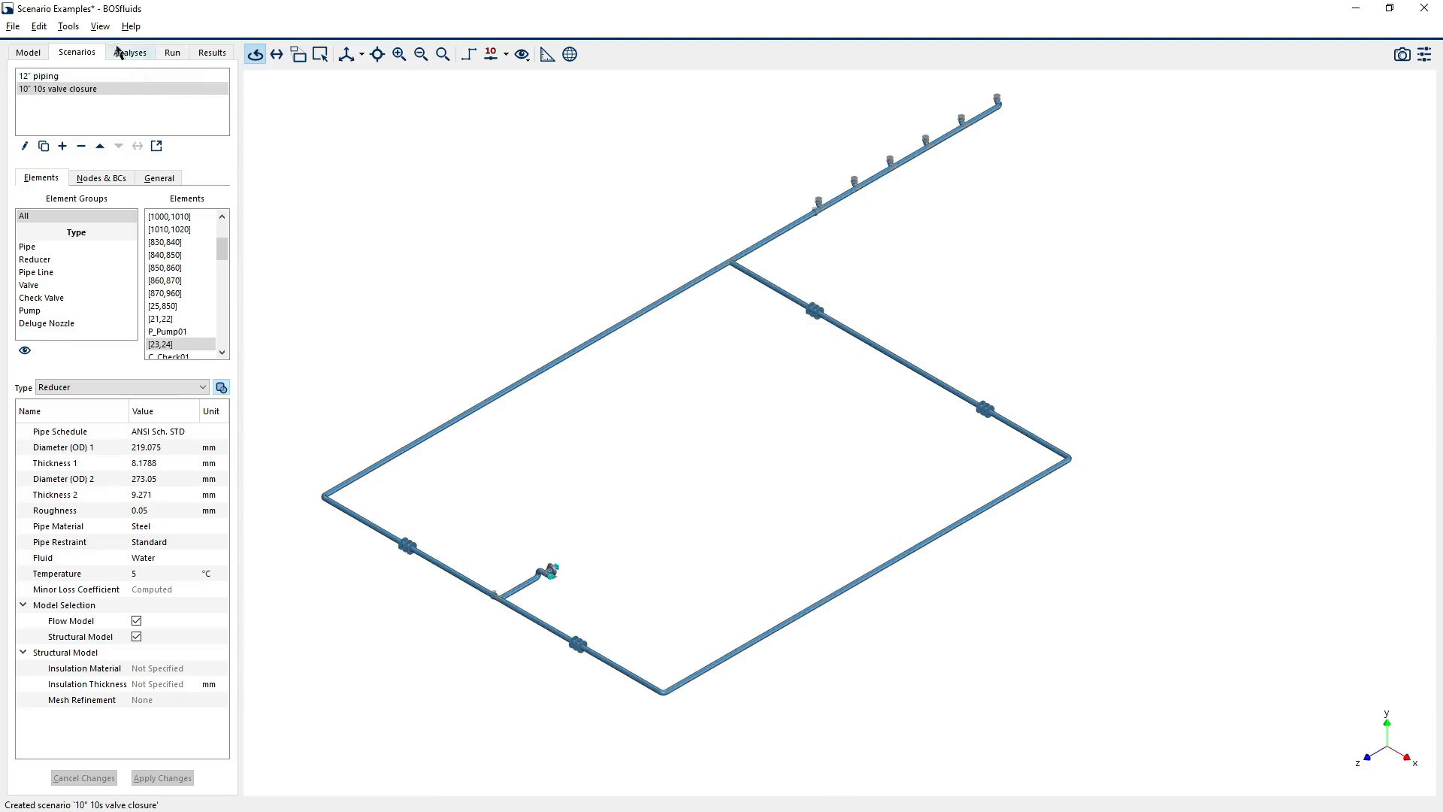
# - Set the time at which V_Valve01 reaches 0% opening to 10 s in the transient actions of the 10" 10s valve closure scenario
pyautogui.click(68, 26)
pyautogui.click(108, 96)
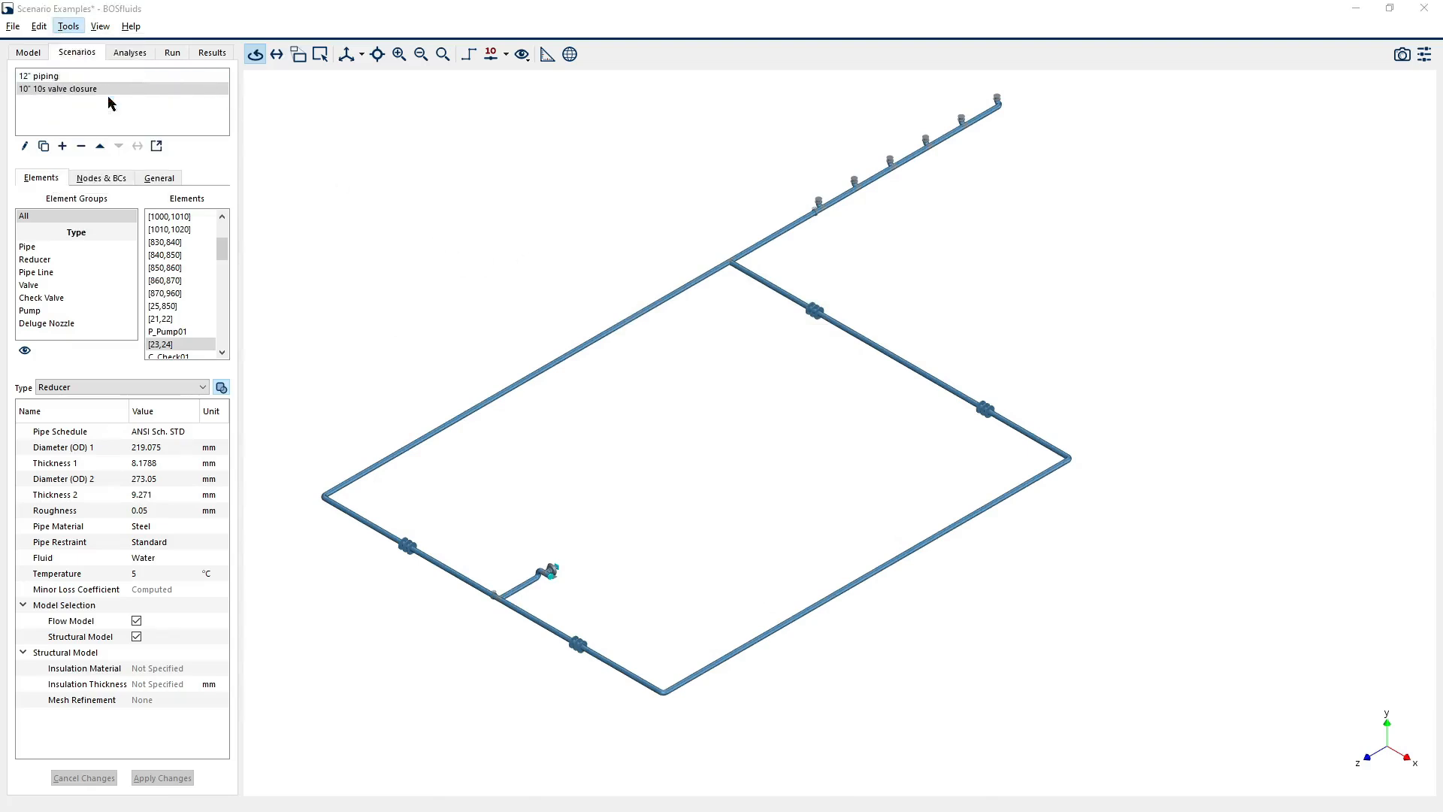
pyautogui.moveTo(712, 242); pyautogui.dragTo(360, 461)
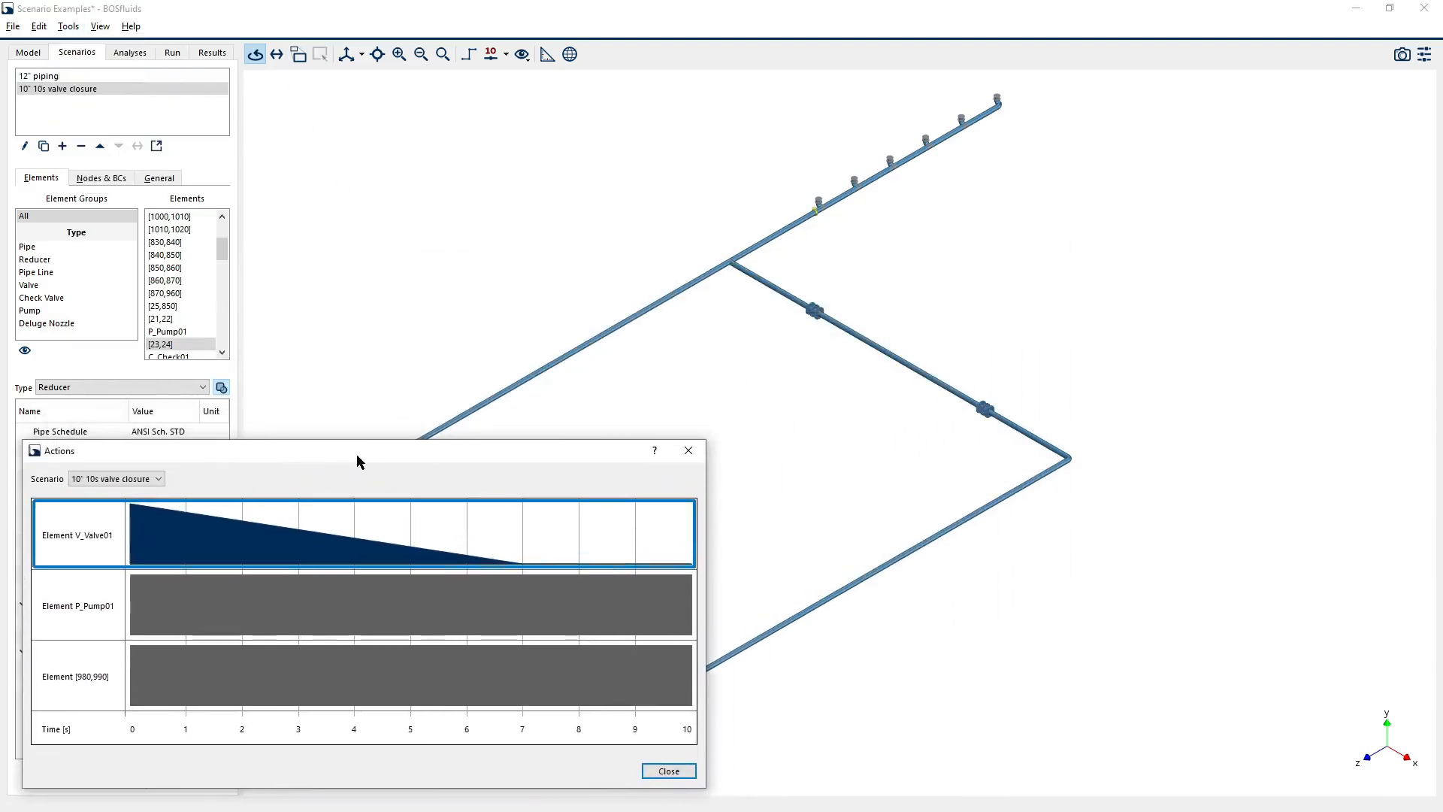
pyautogui.doubleClick(156, 526)
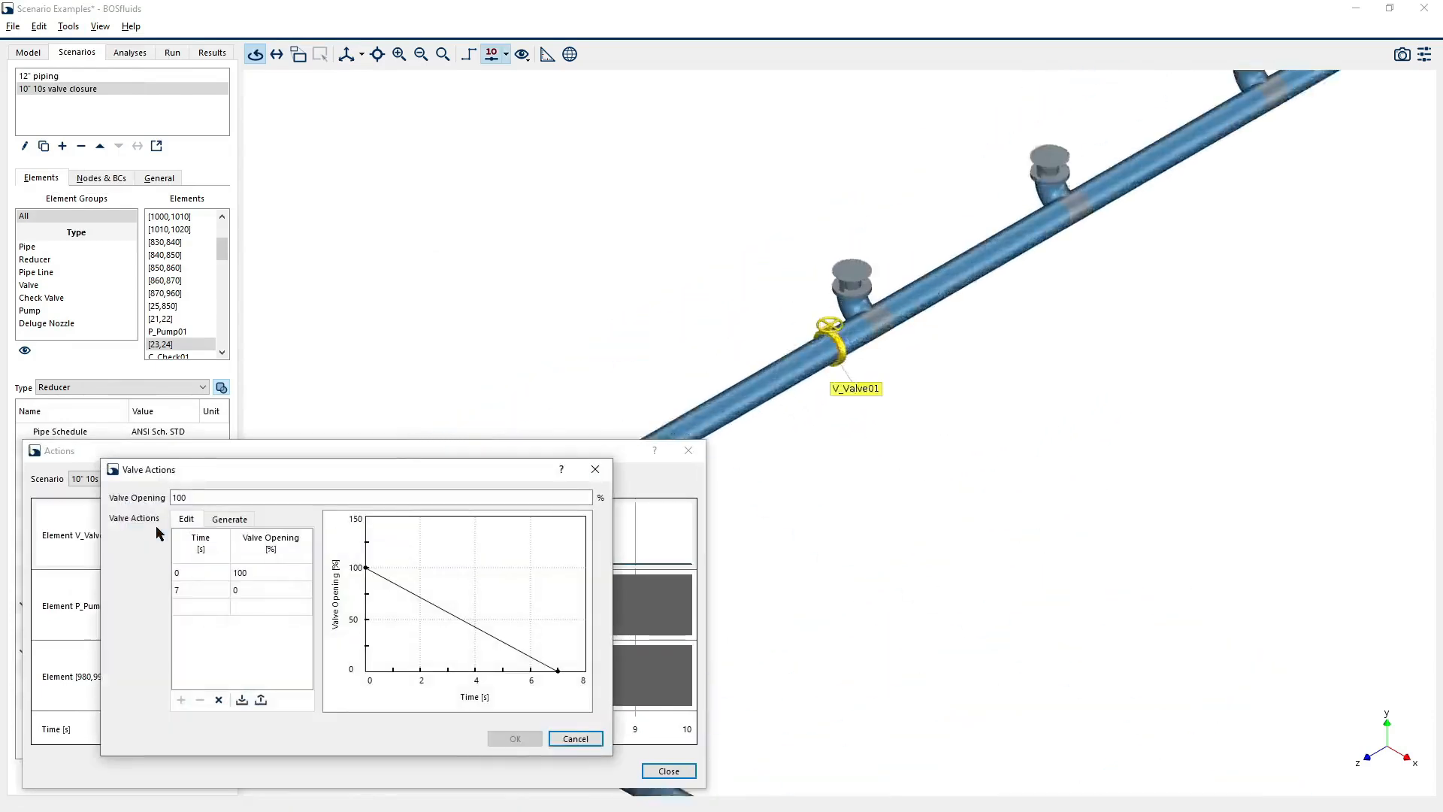
pyautogui.moveTo(408, 469); pyautogui.dragTo(395, 434)
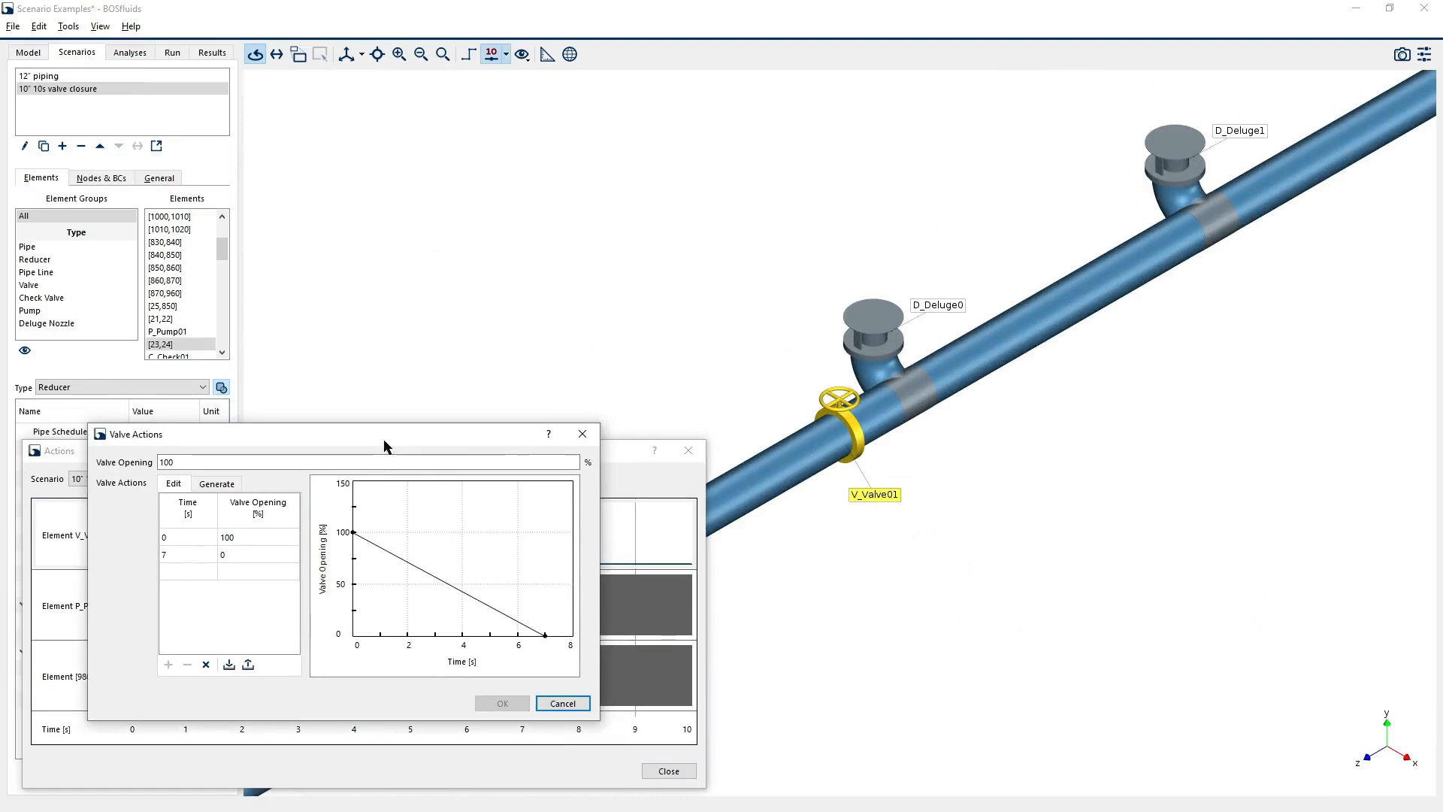
pyautogui.doubleClick(202, 556)
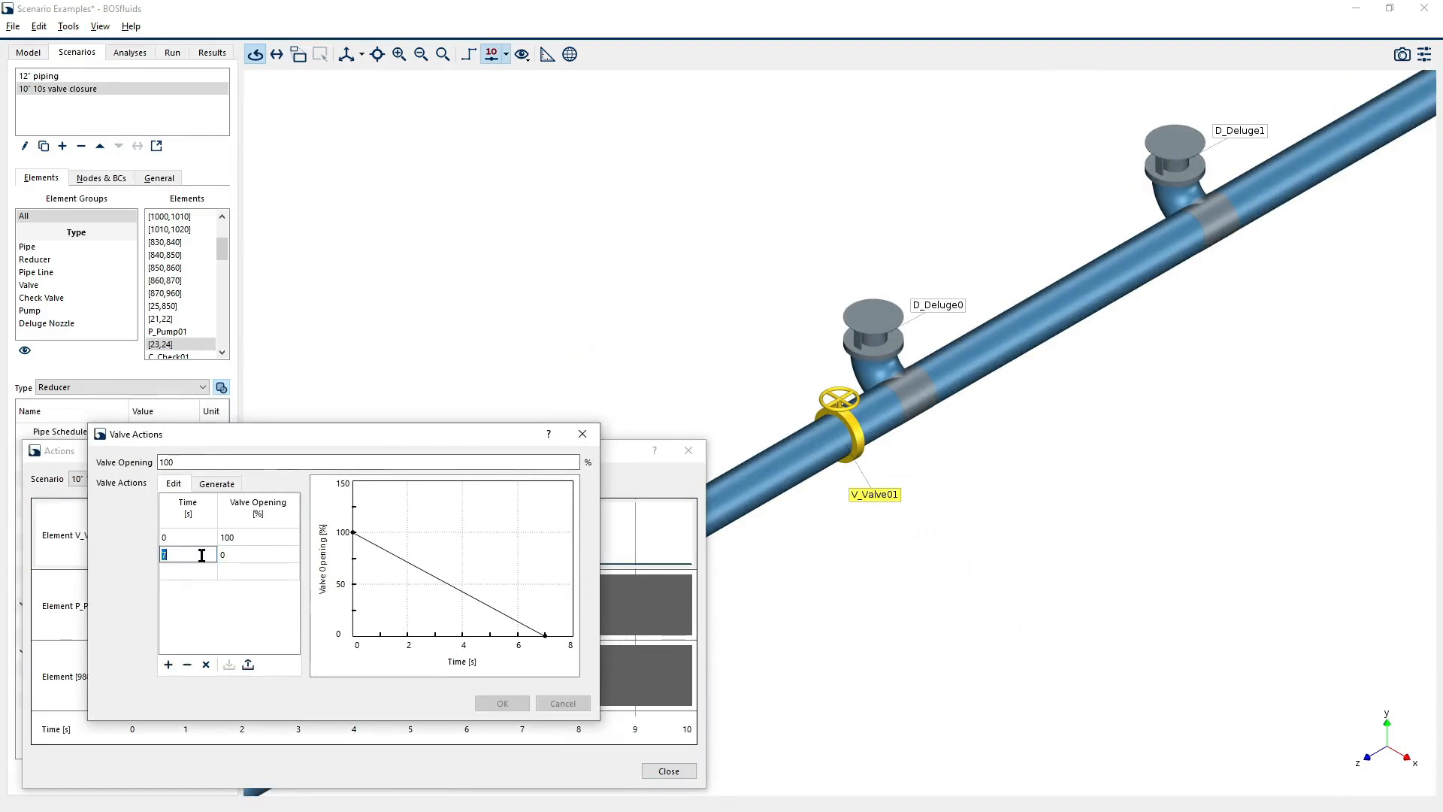
pyautogui.write('10')
pyautogui.press('Return')
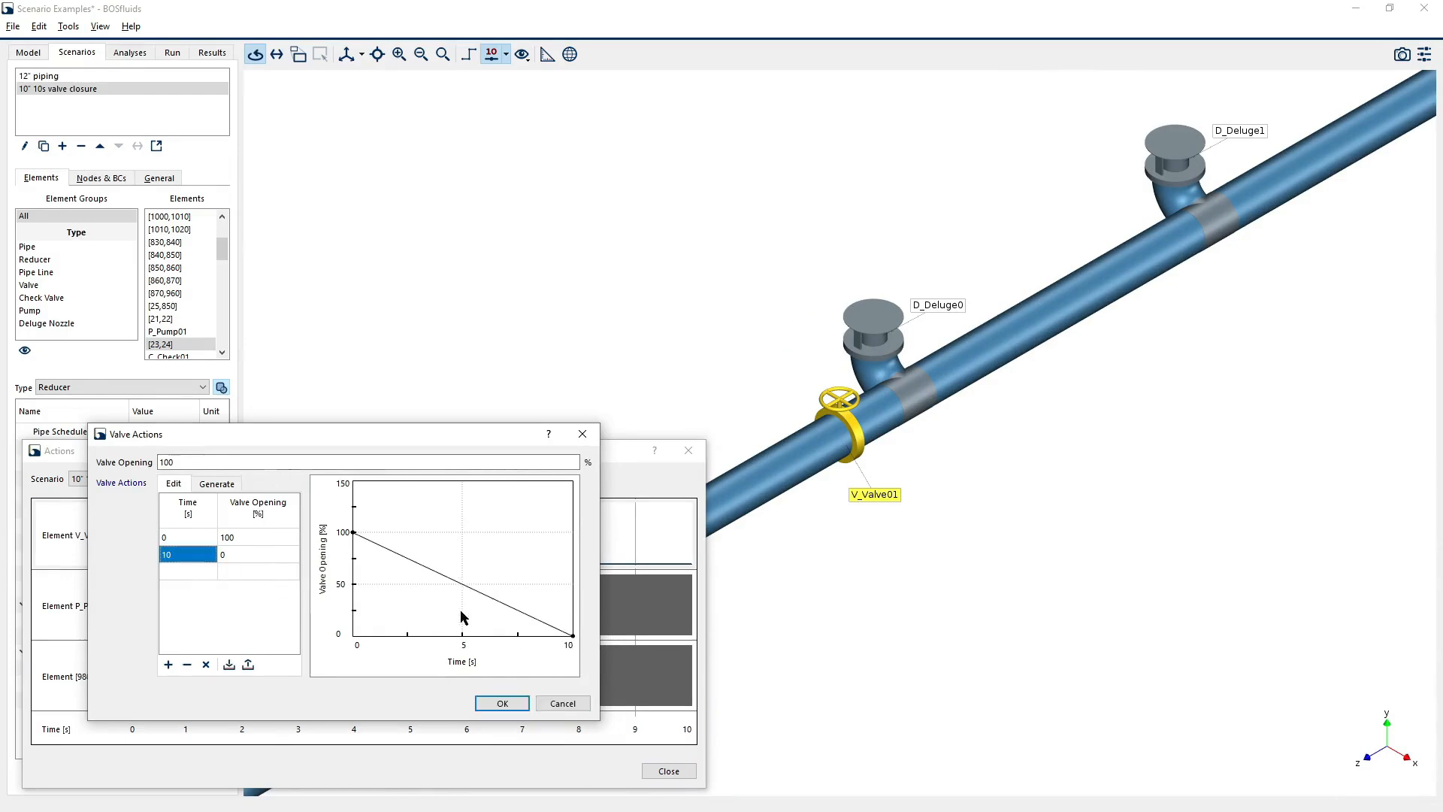
pyautogui.click(499, 702)
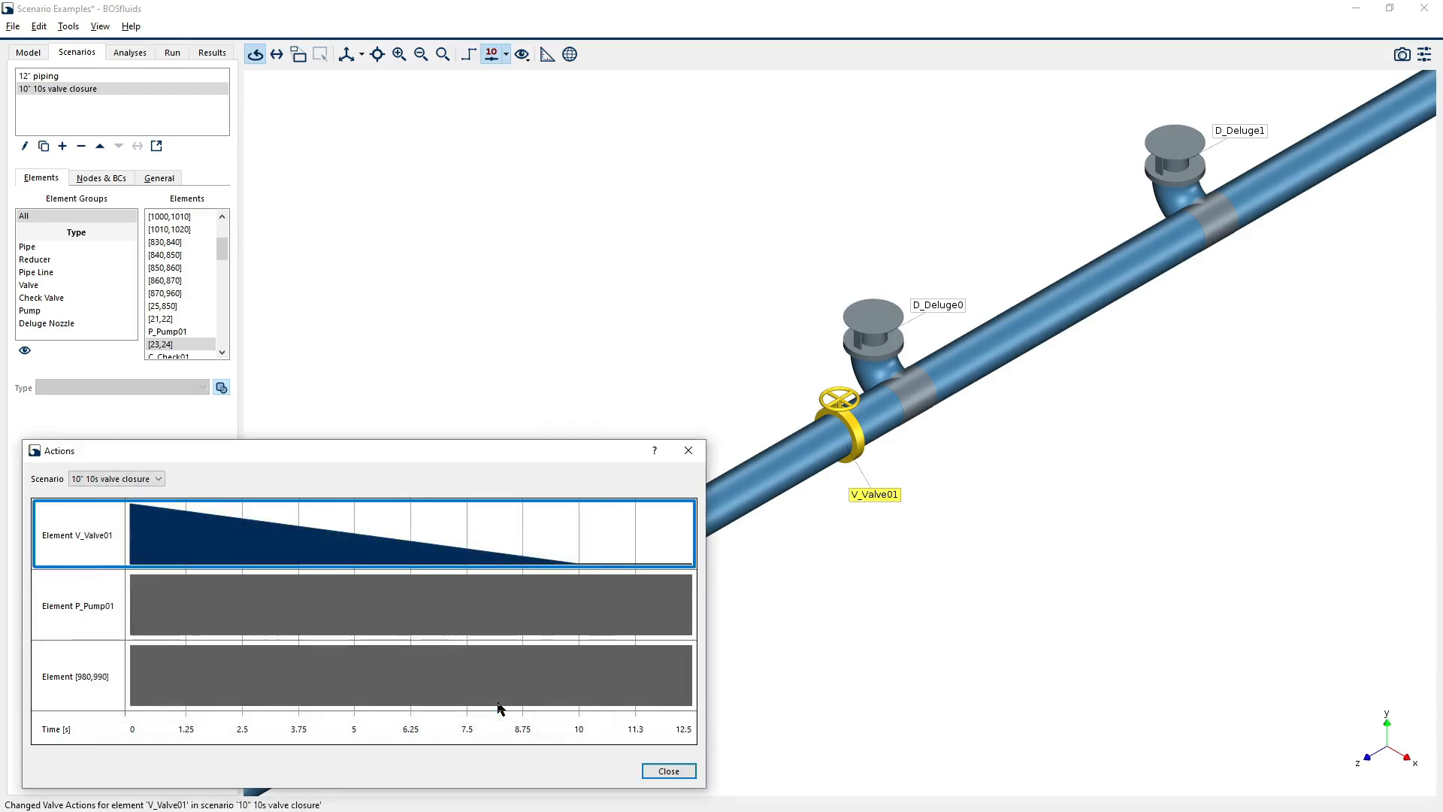
pyautogui.click(668, 771)
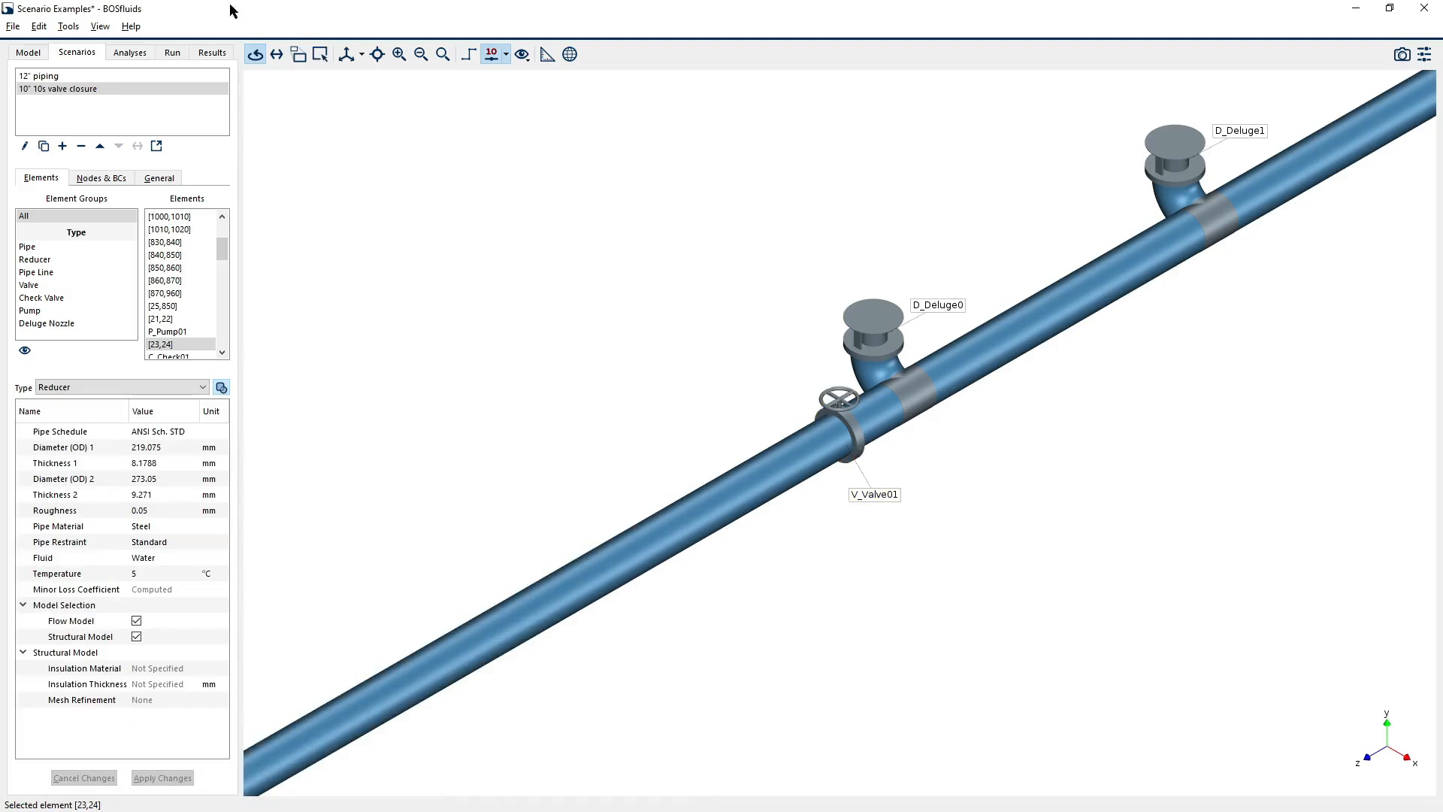
pyautogui.scroll(-5, 954, 265)
pyautogui.scroll(-5, 959, 259)
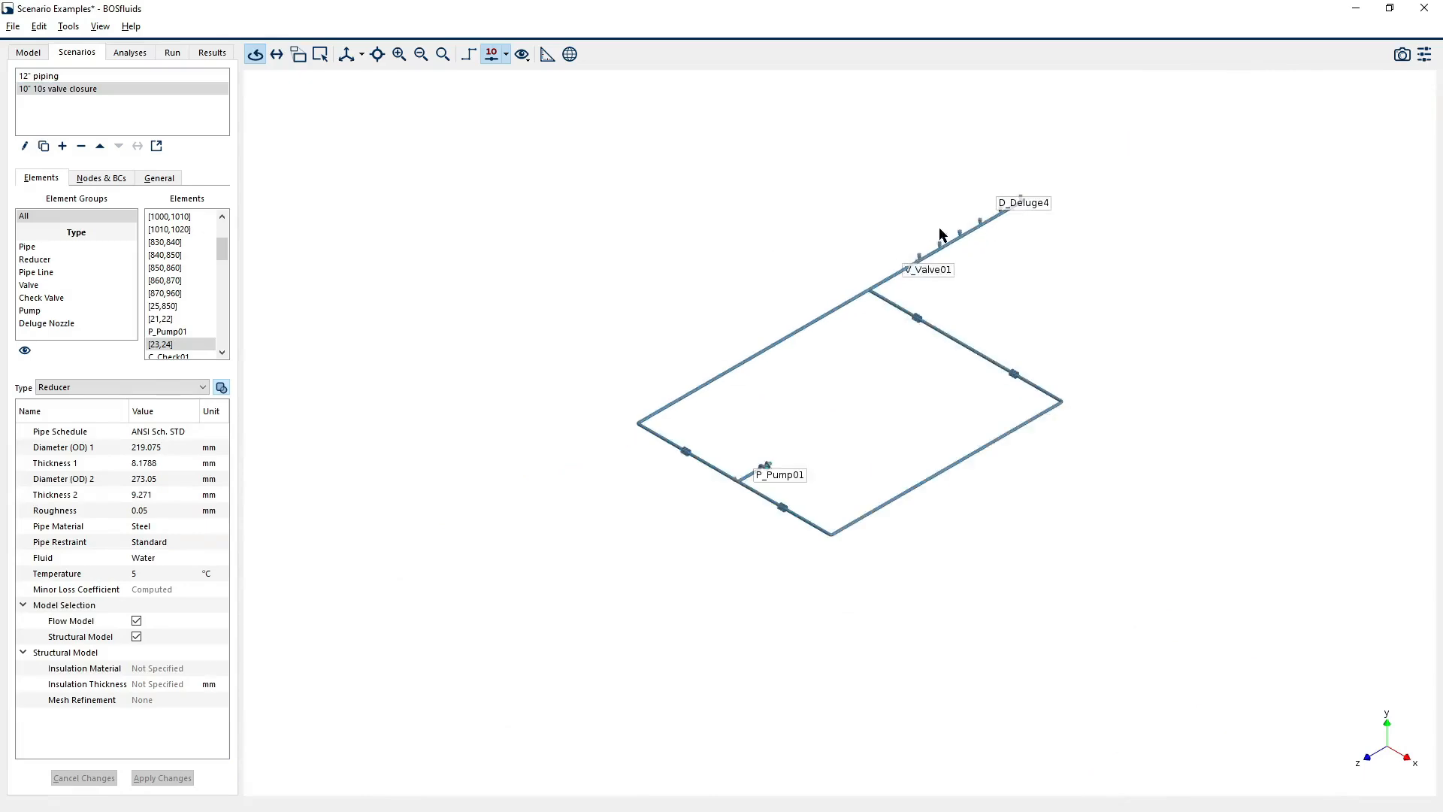
pyautogui.scroll(2, 950, 255)
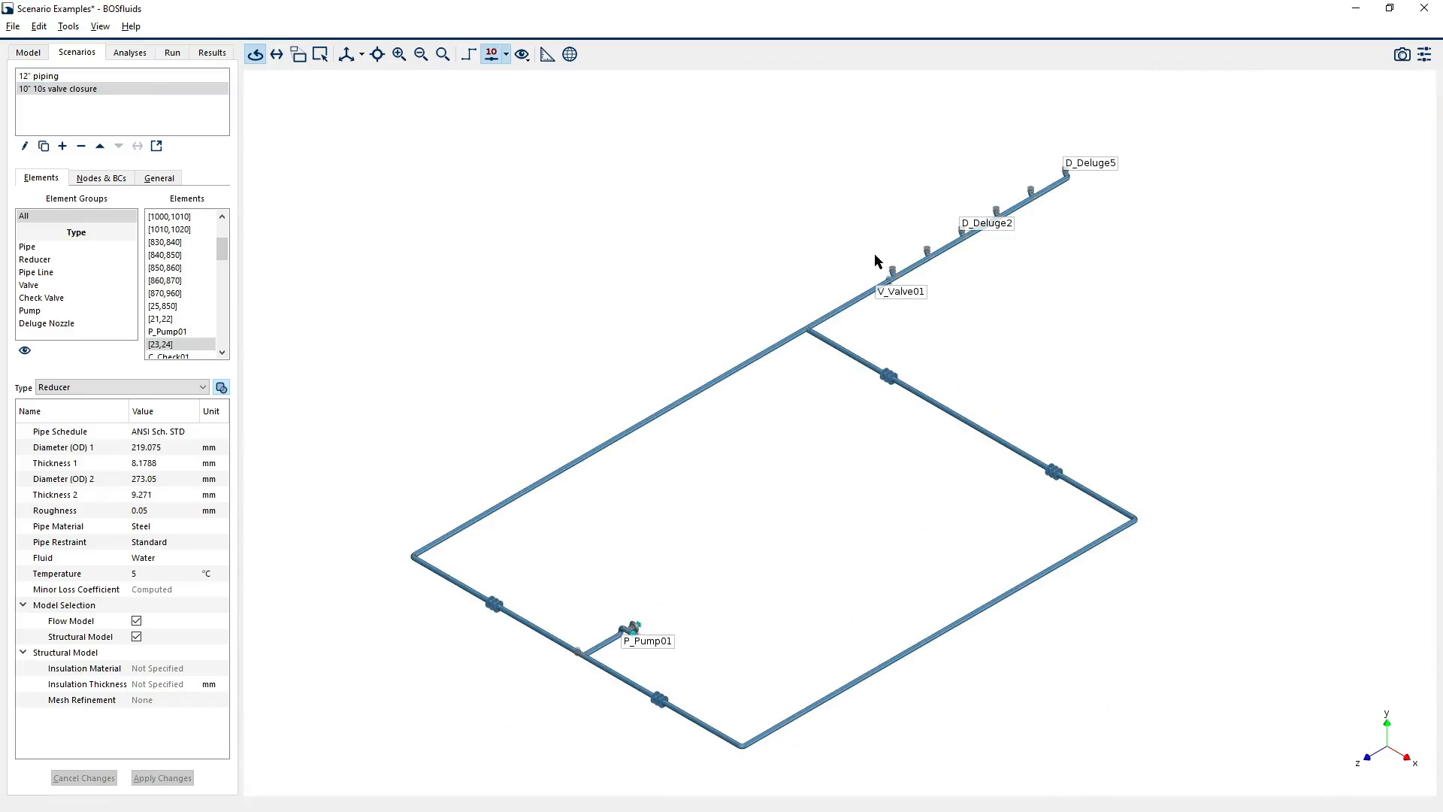
# - Copy the 12" piping scenario and name the copy 12" 10s Valve closure
pyautogui.click(84, 79)
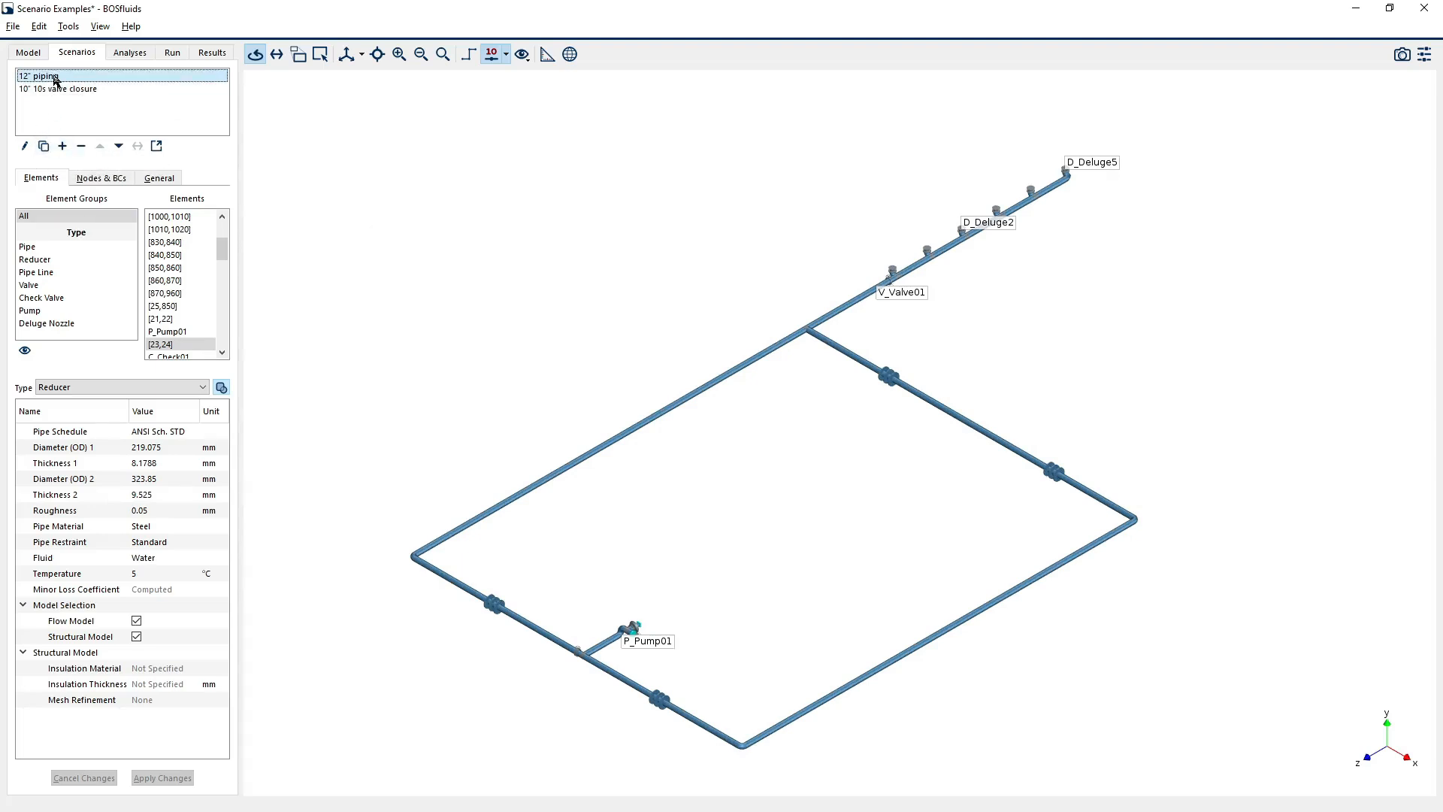
pyautogui.click(43, 146)
pyautogui.click(659, 316)
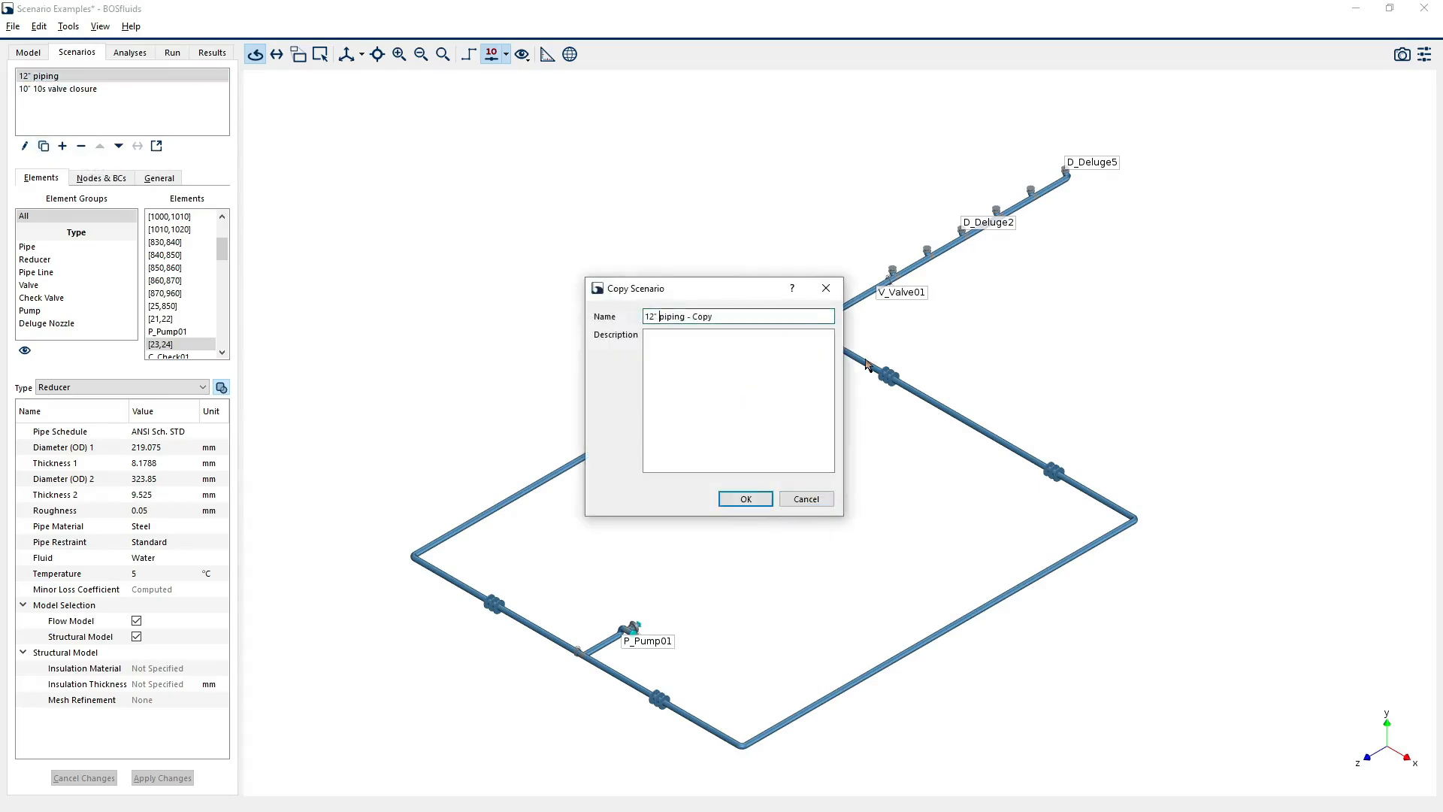
pyautogui.press('Delete')
pyautogui.press('Delete')
pyautogui.press('Delete')
pyautogui.press('Delete')
pyautogui.press('Delete')
pyautogui.press('Delete')
pyautogui.write('10s Valve closure')
pyautogui.press('Delete')
pyautogui.press('Delete')
pyautogui.press('Delete')
pyautogui.press('Delete')
pyautogui.press('Return')
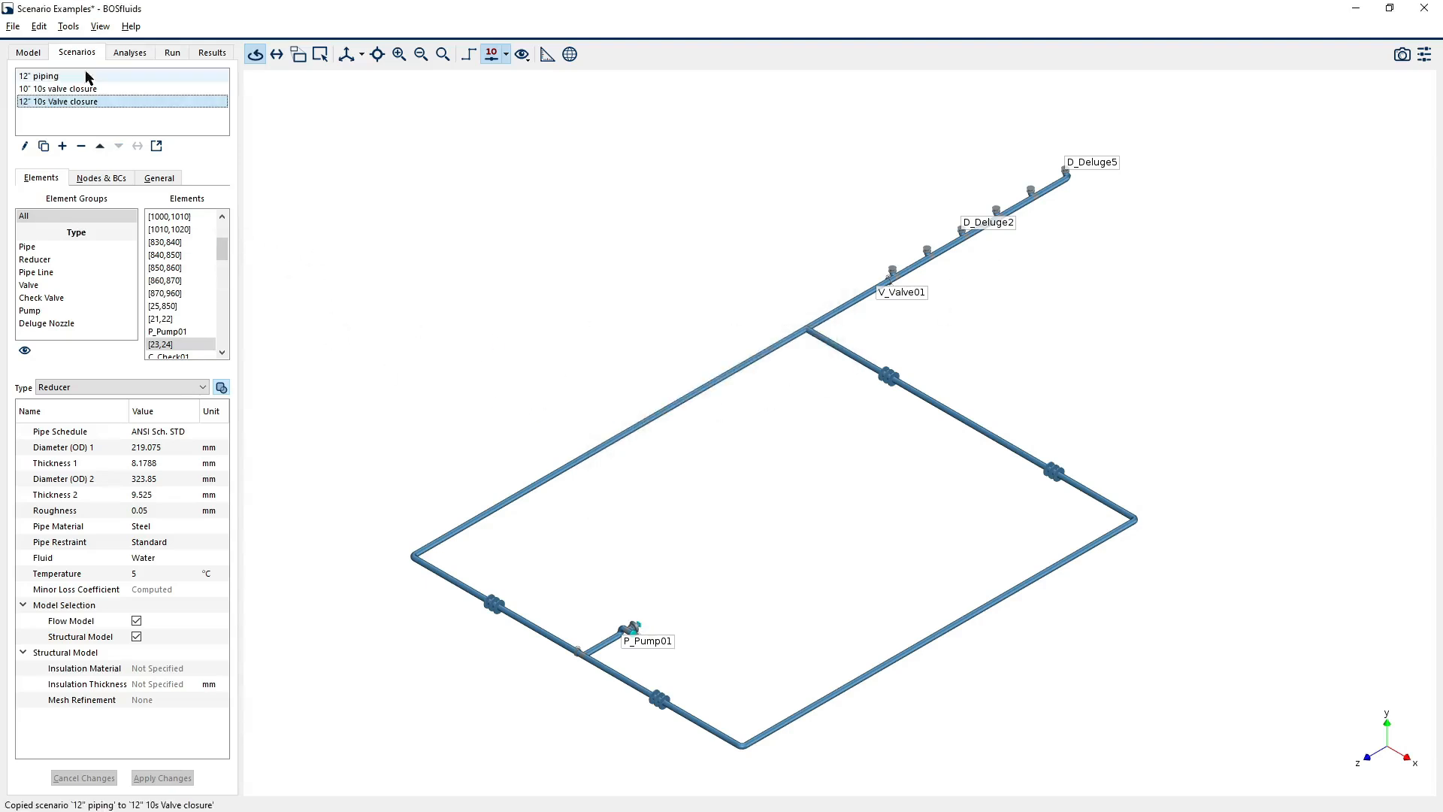
# - Set the time at which V_Valve01 reaches 0% opening to 10 s in the transient actions of the 12" 10s Valve closure scenario
pyautogui.click(69, 27)
pyautogui.click(118, 100)
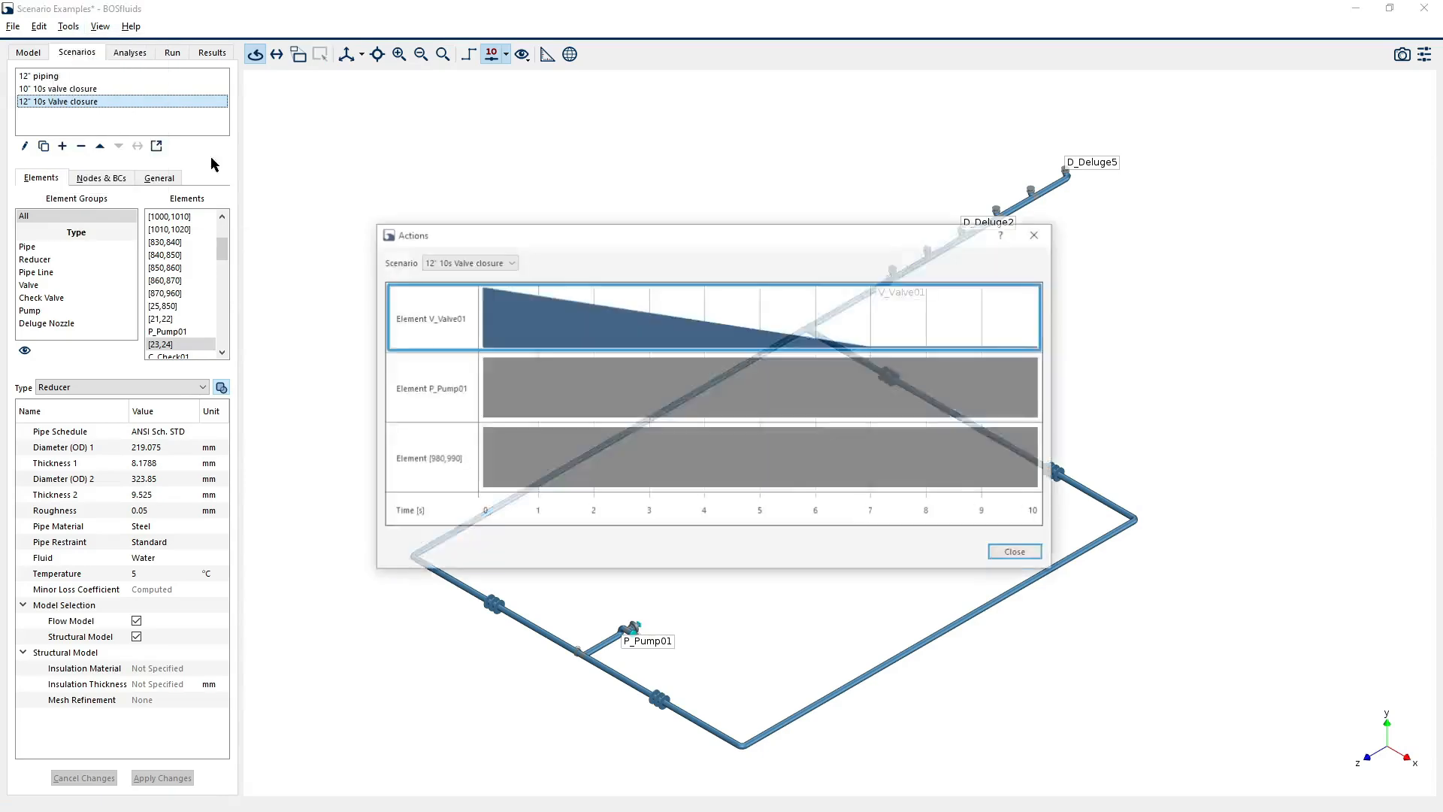
pyautogui.moveTo(668, 239); pyautogui.dragTo(372, 397)
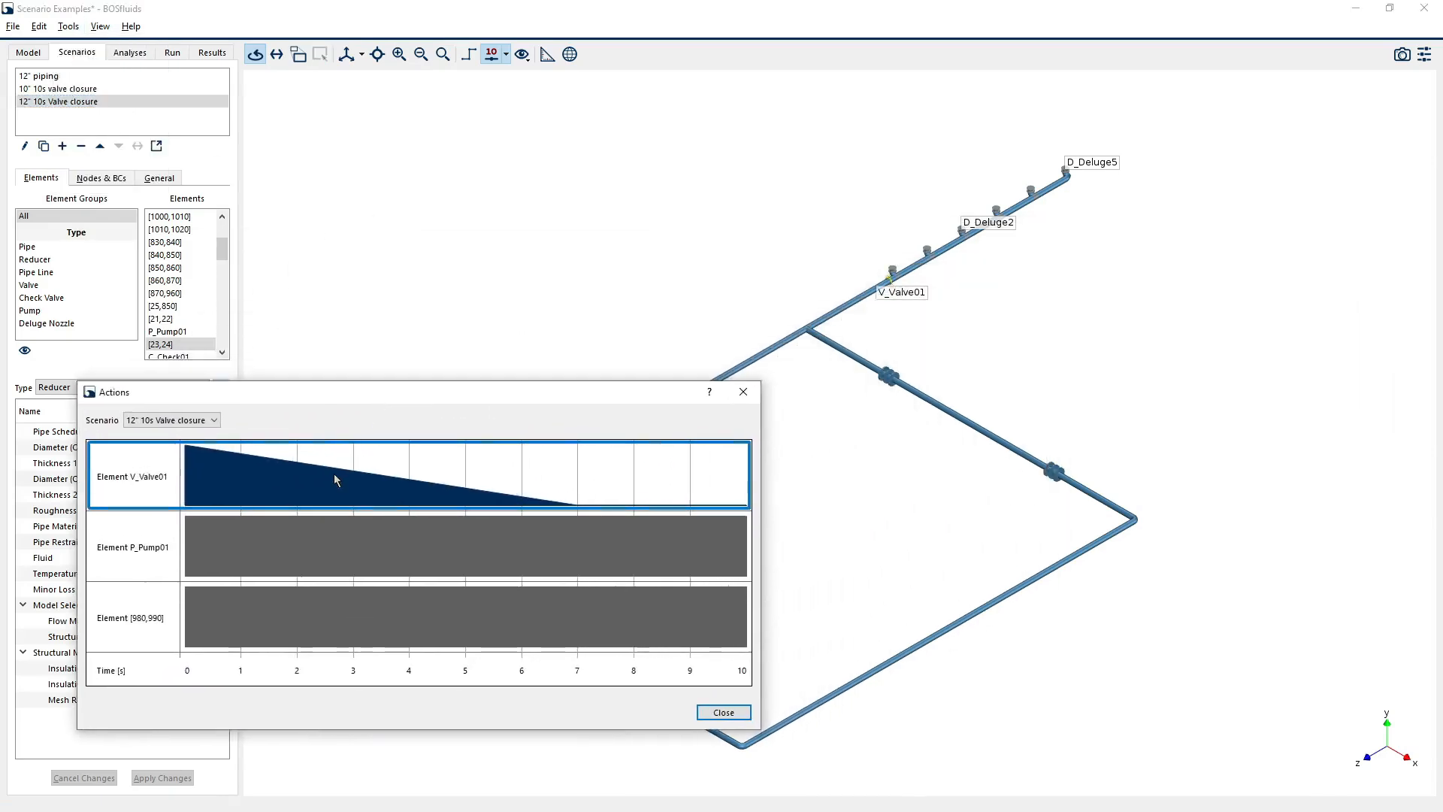
pyautogui.doubleClick(334, 471)
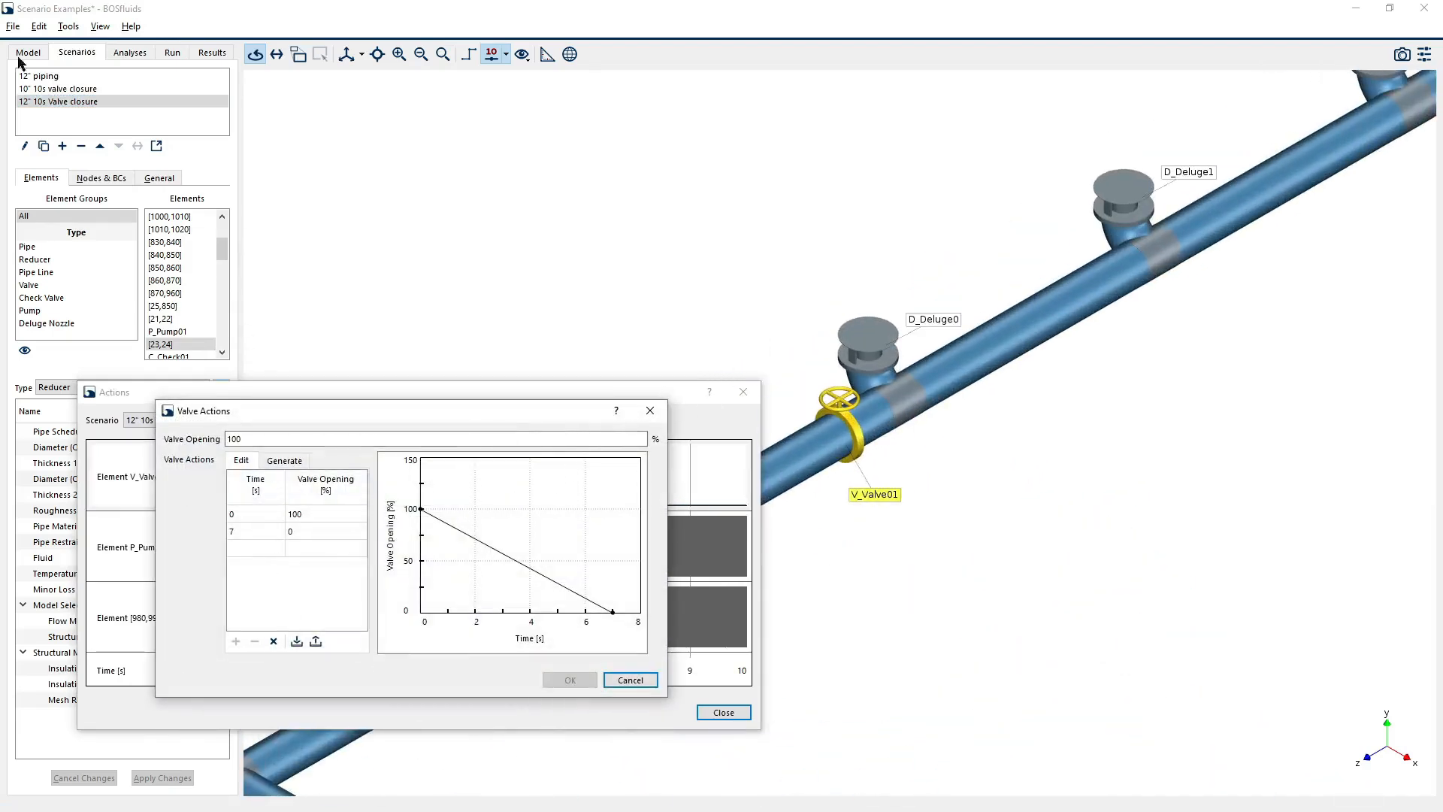
pyautogui.click(263, 531)
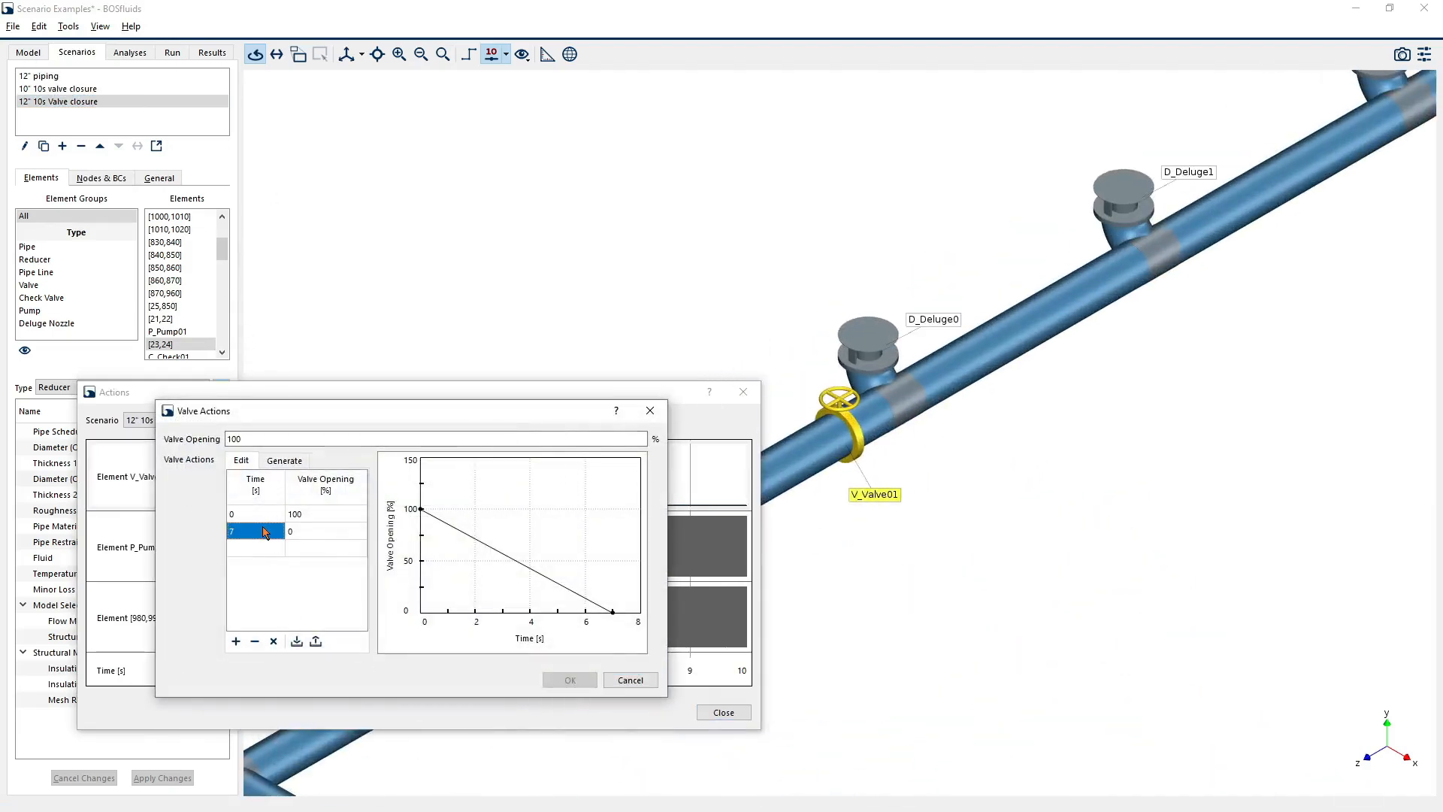
pyautogui.write('1')
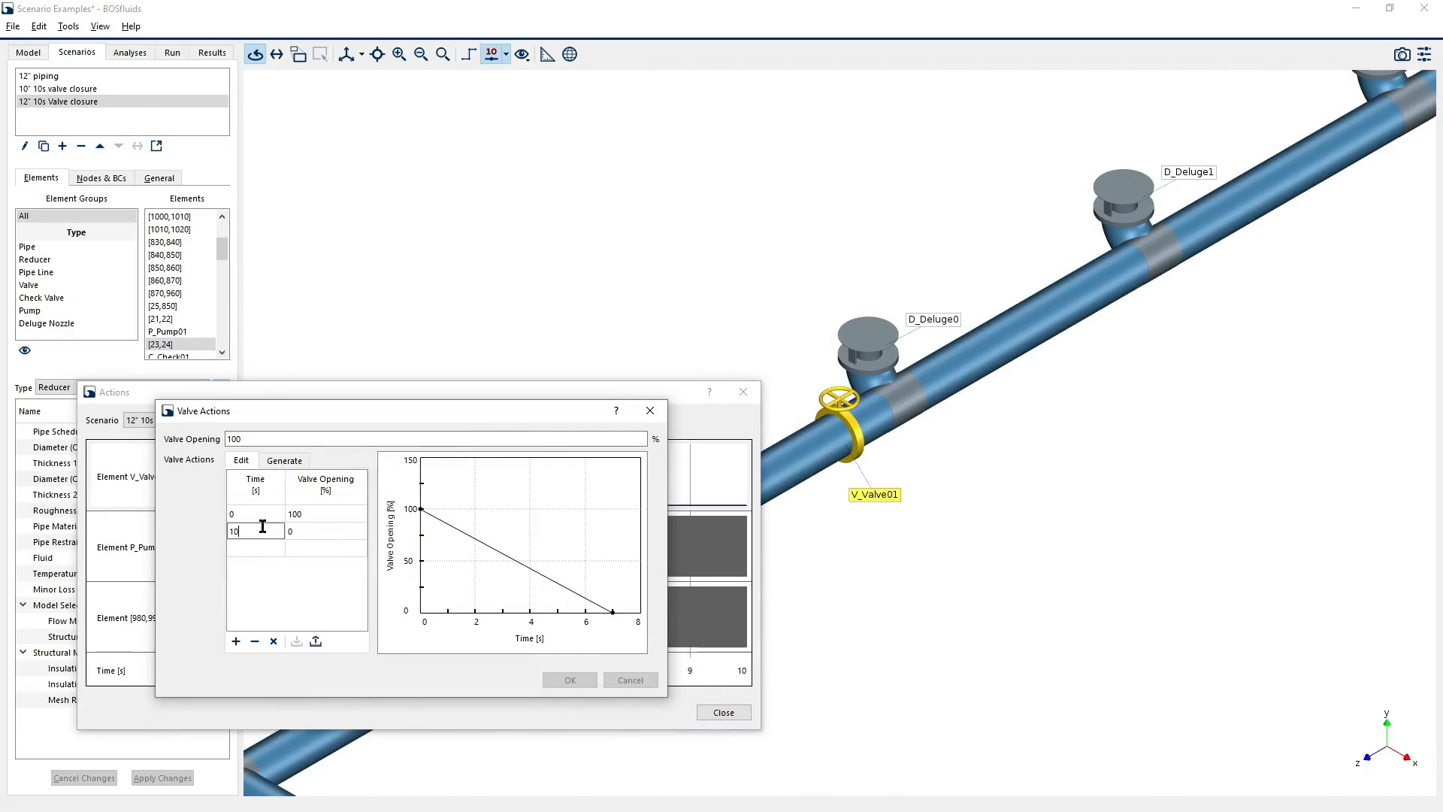
pyautogui.write('0')
pyautogui.press('Return')
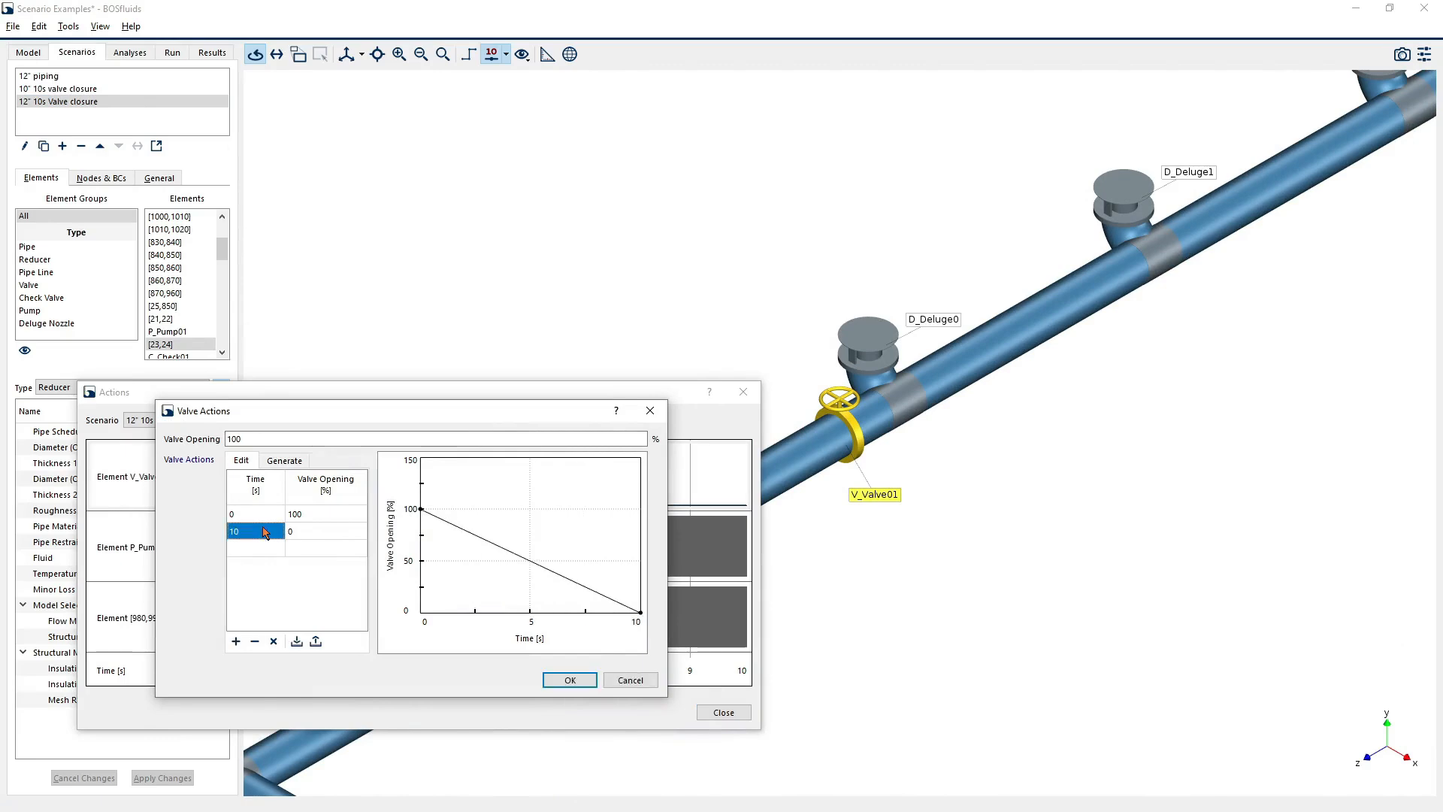
pyautogui.click(565, 680)
pyautogui.click(723, 712)
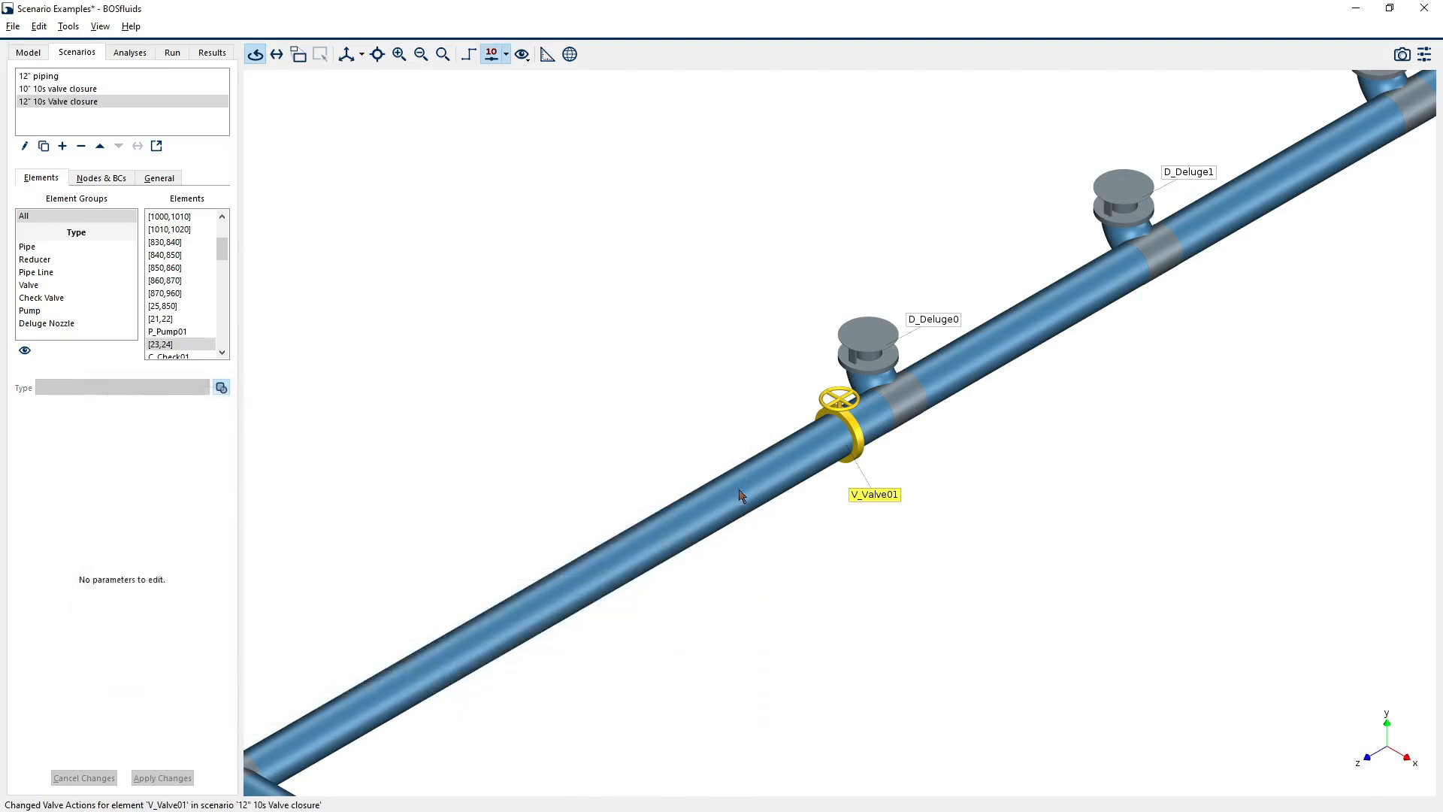
# - Display the Diameter (OD) field of the elements for the 12" 10s Valve closure scenario, examine the colours, and close the field display
pyautogui.click(506, 53)
pyautogui.click(560, 162)
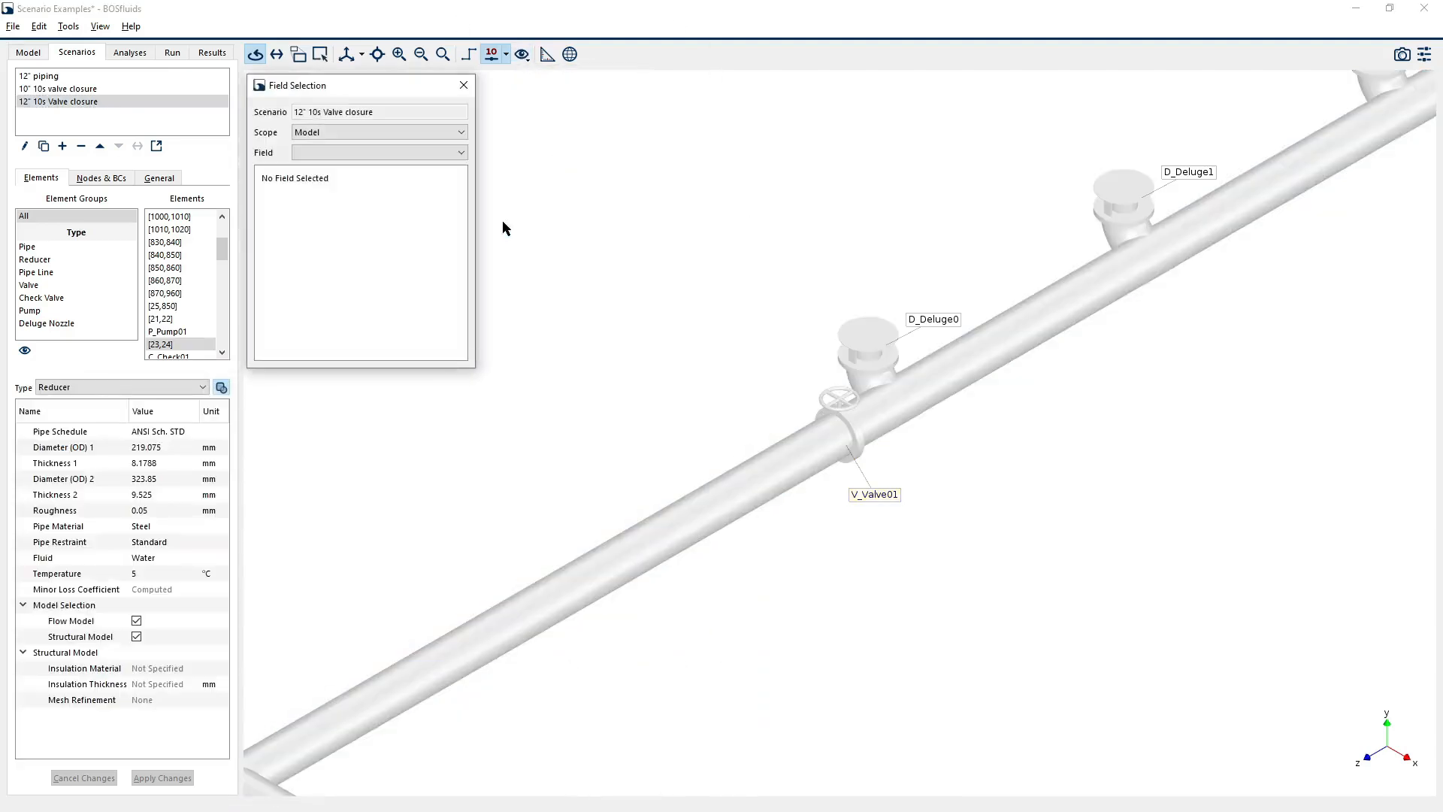
pyautogui.click(346, 133)
pyautogui.click(323, 154)
pyautogui.click(337, 152)
pyautogui.click(301, 168)
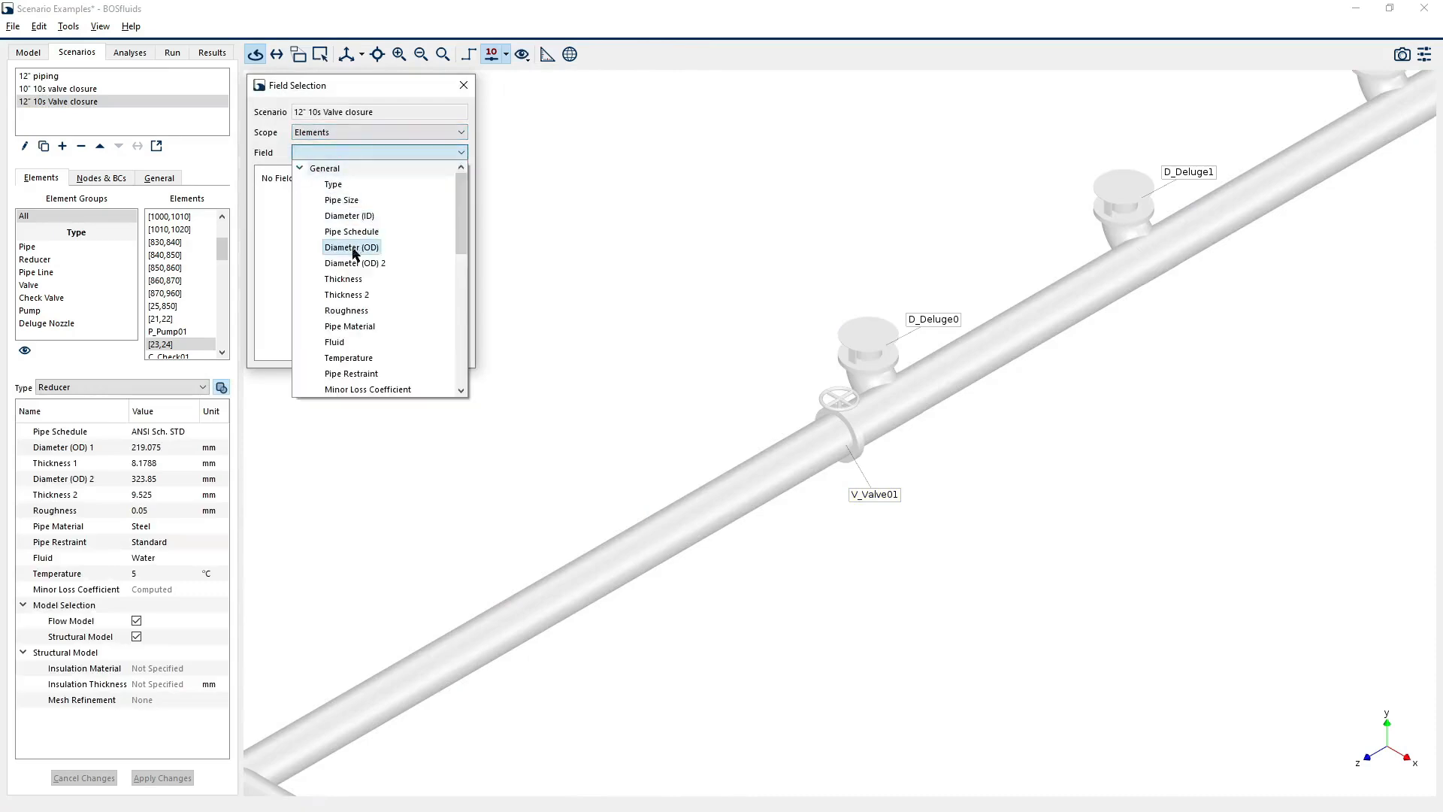
pyautogui.click(353, 248)
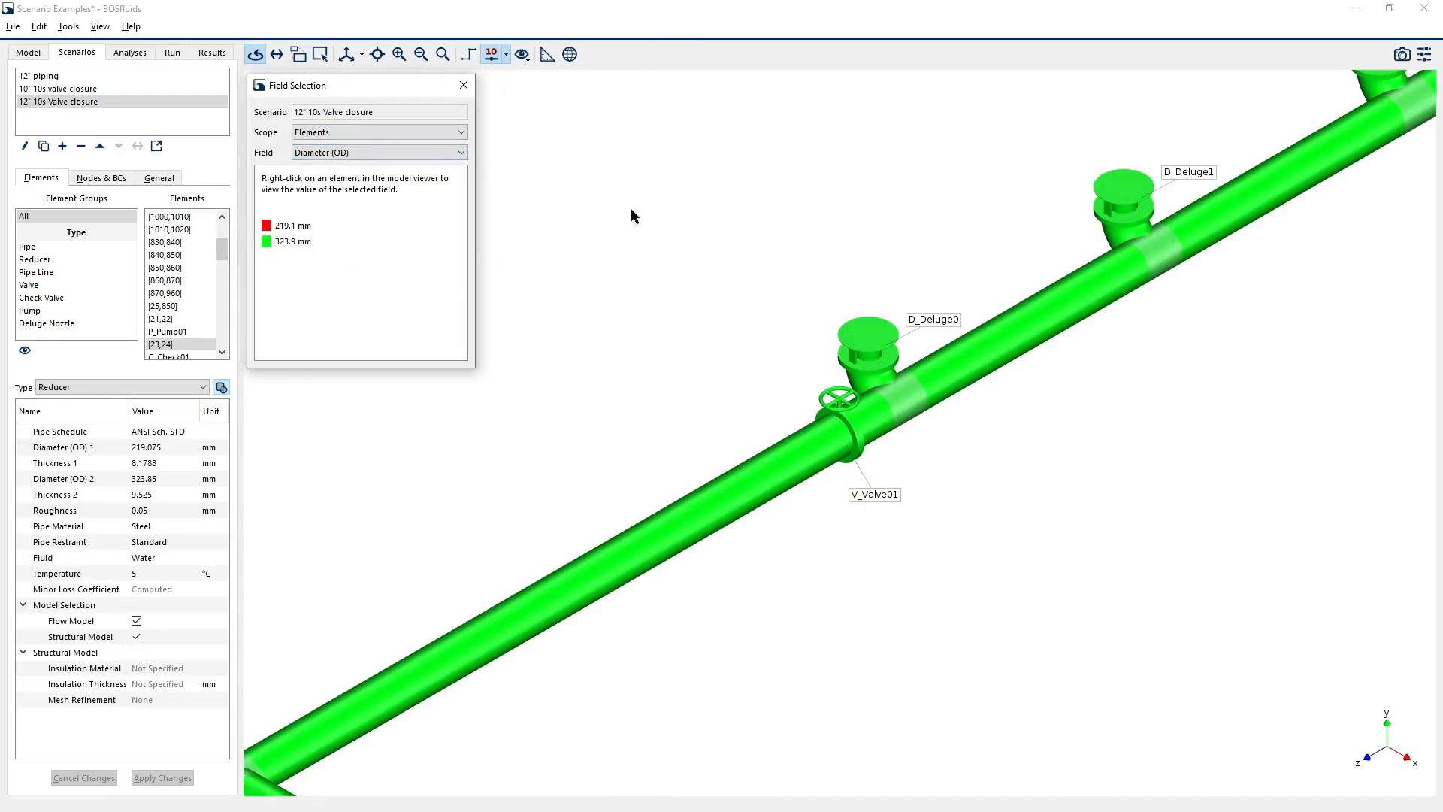
pyautogui.scroll(-5, 818, 218)
pyautogui.click(463, 85)
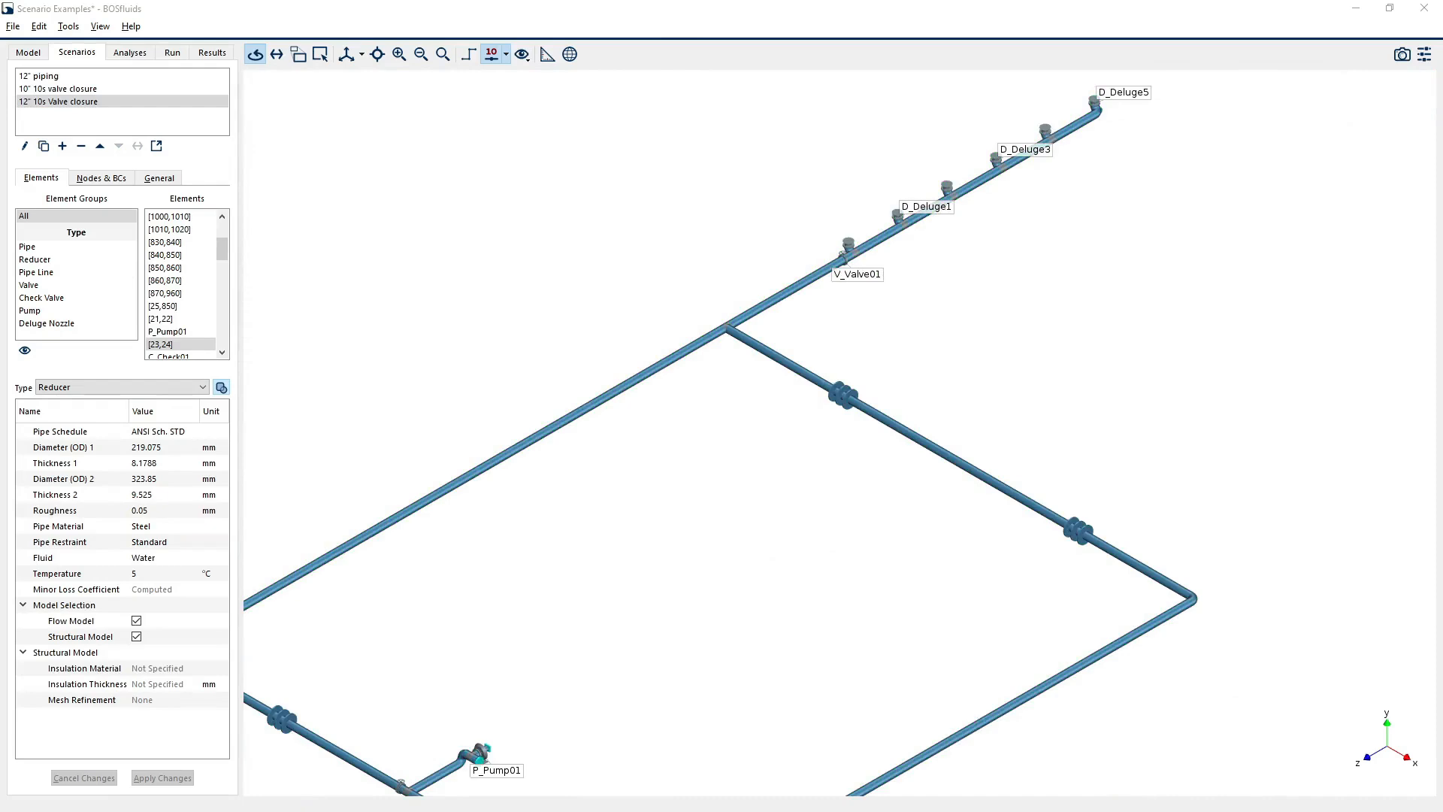
pyautogui.click(880, 448)
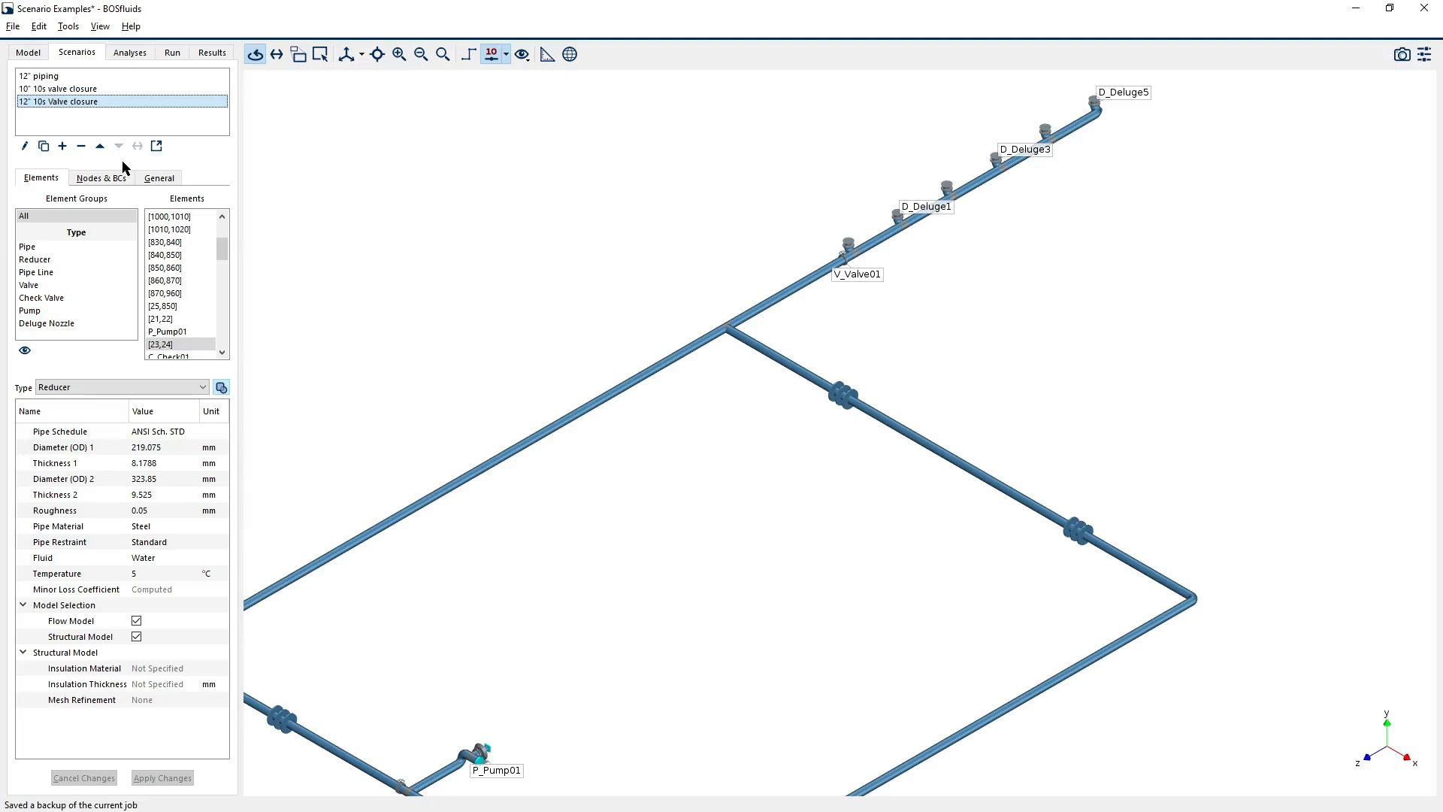
# - Create a new scenario named 3 FW monitors with an empty description
pyautogui.click(64, 148)
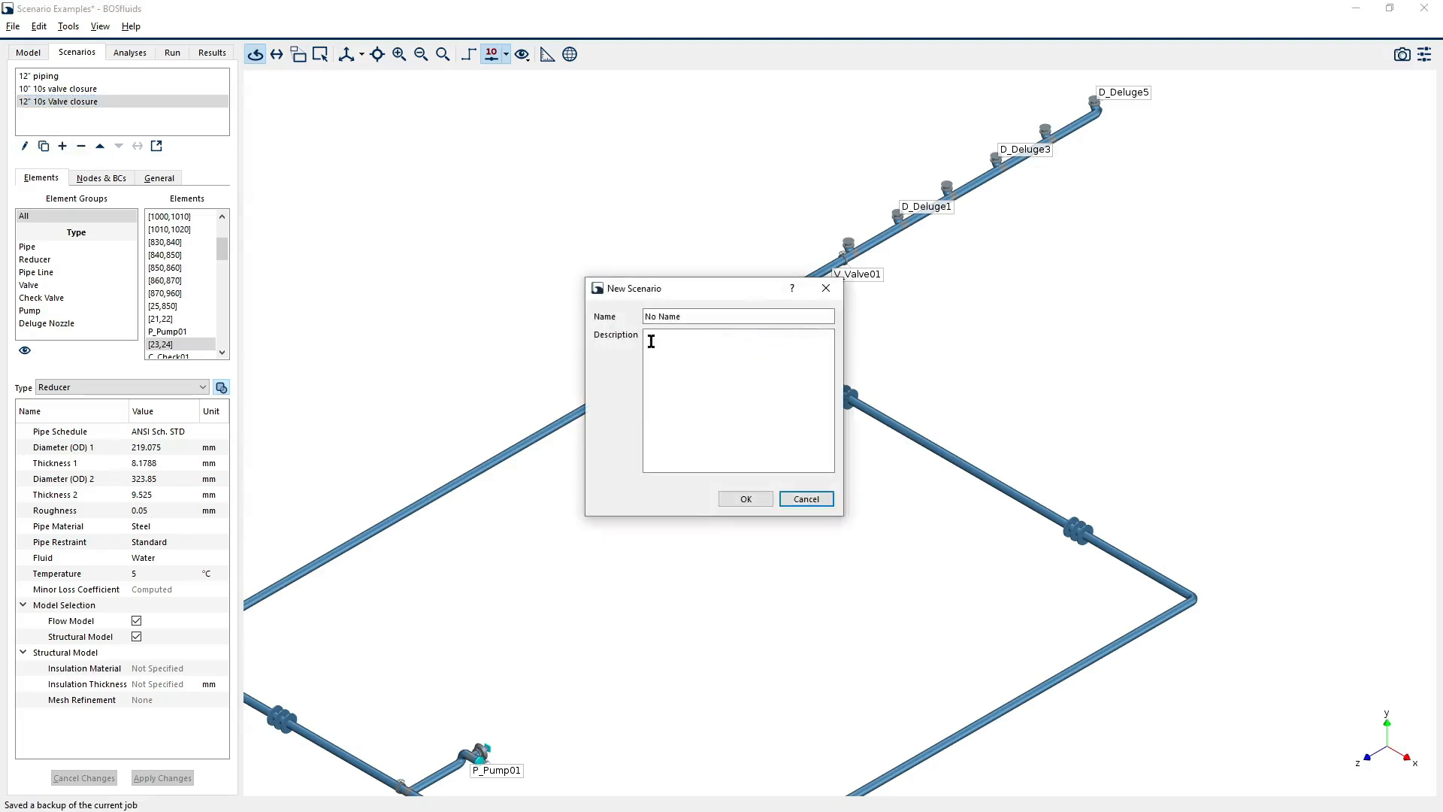
pyautogui.moveTo(692, 318); pyautogui.dragTo(548, 304)
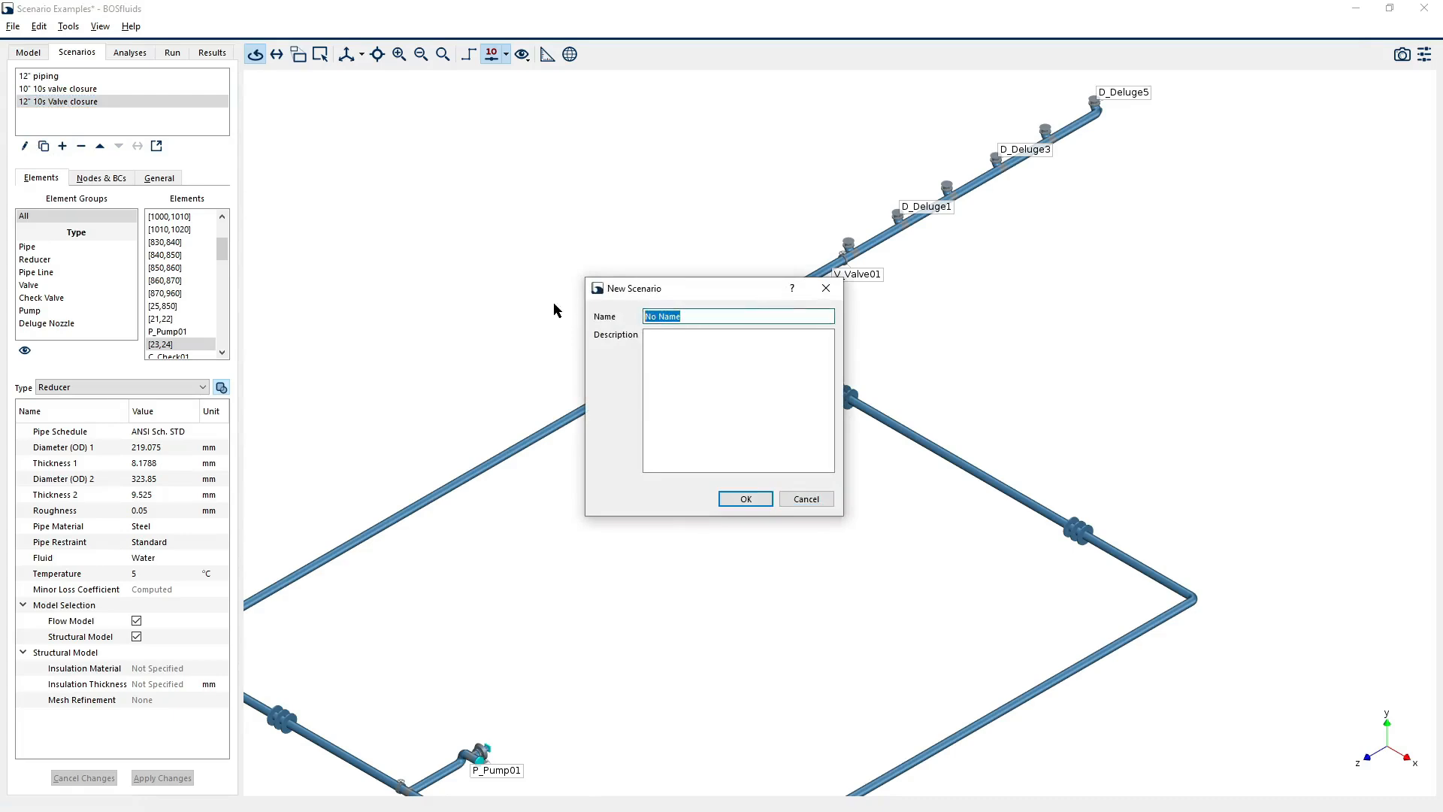
pyautogui.write('3 FW ,pmotyp')
pyautogui.press('BackSpace')
pyautogui.press('BackSpace')
pyautogui.press('BackSpace')
pyautogui.write('monitor')
pyautogui.click(722, 498)
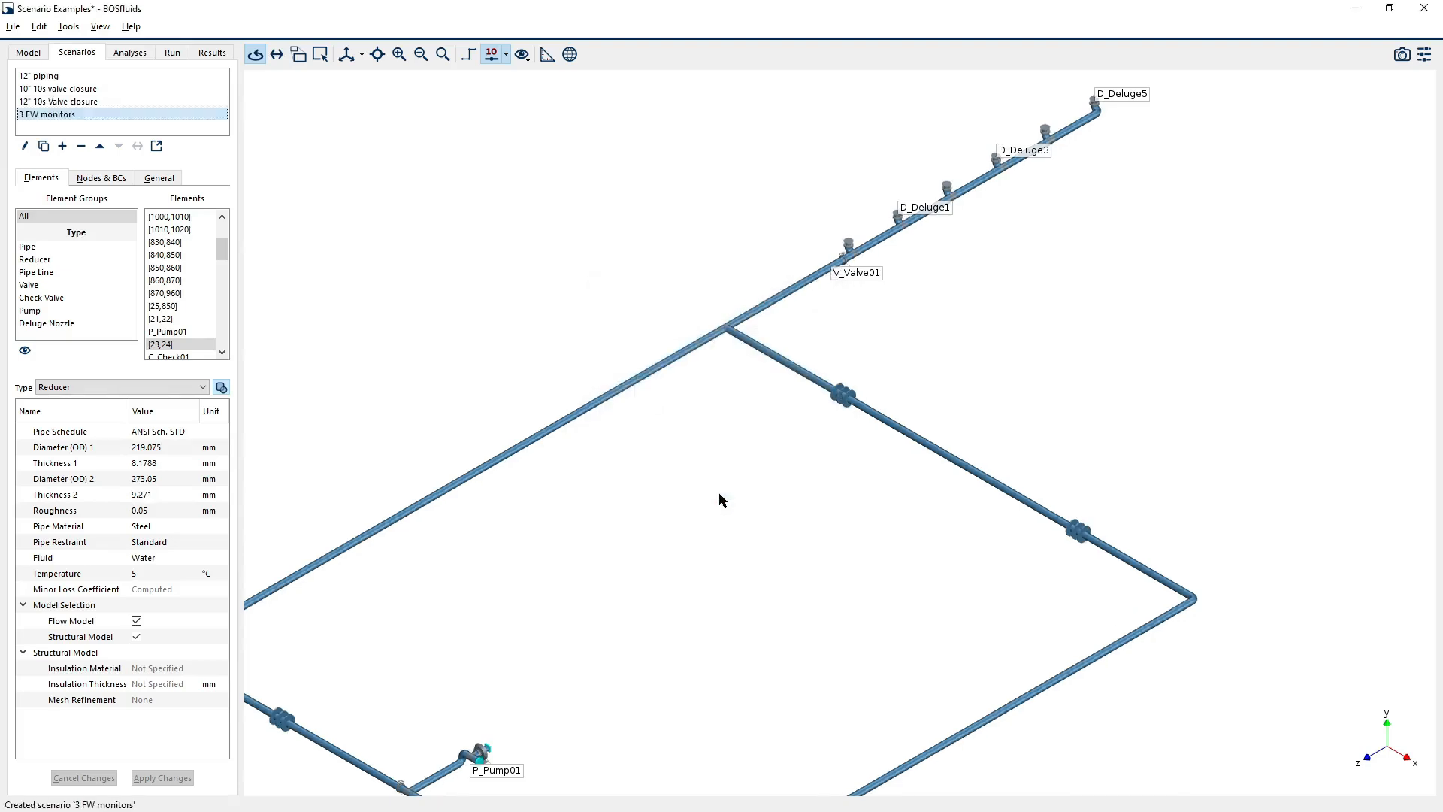
# - Set the model viewer's display scale for the piping to 1
pyautogui.scroll(-3, 839, 426)
pyautogui.scroll(5, 845, 237)
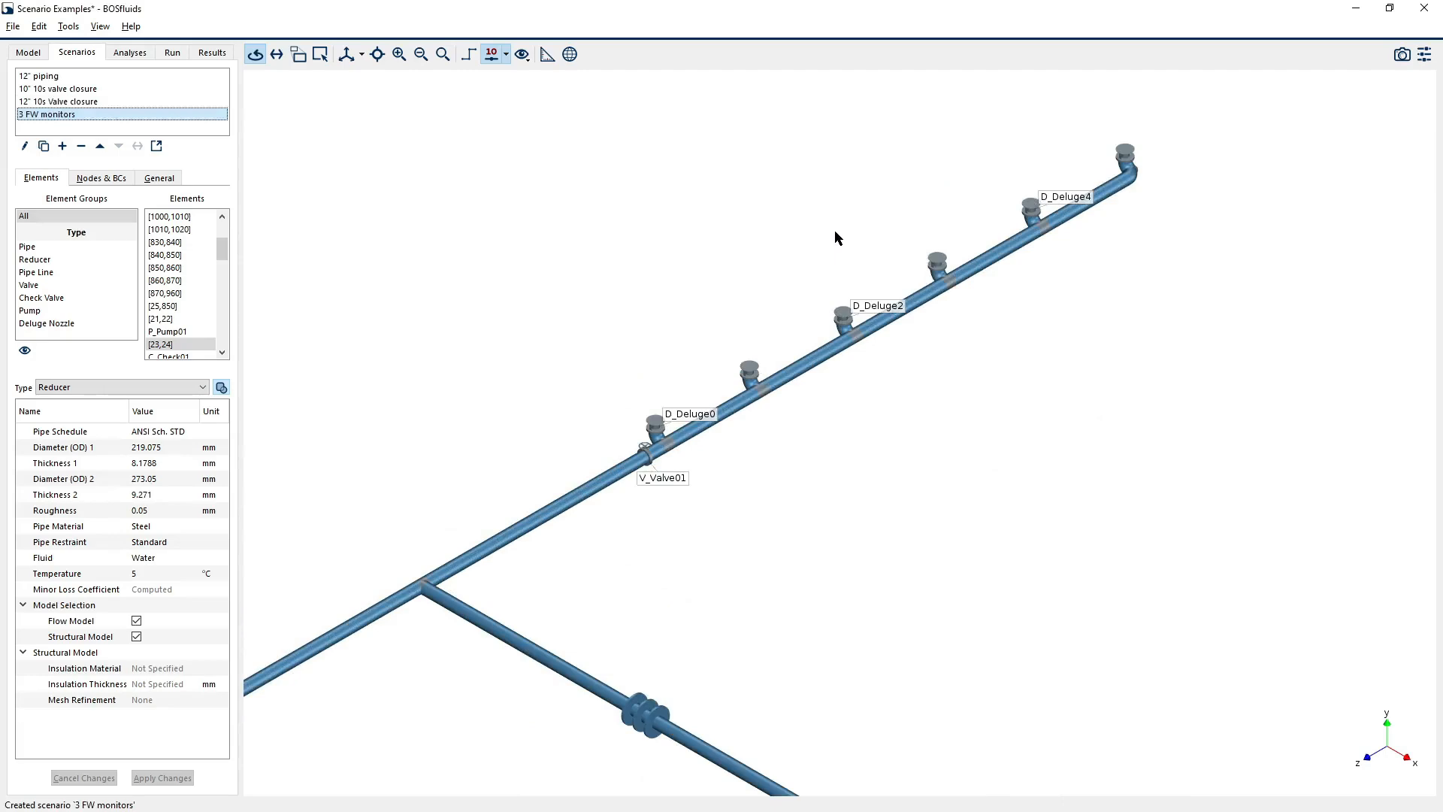
pyautogui.scroll(4, 667, 485)
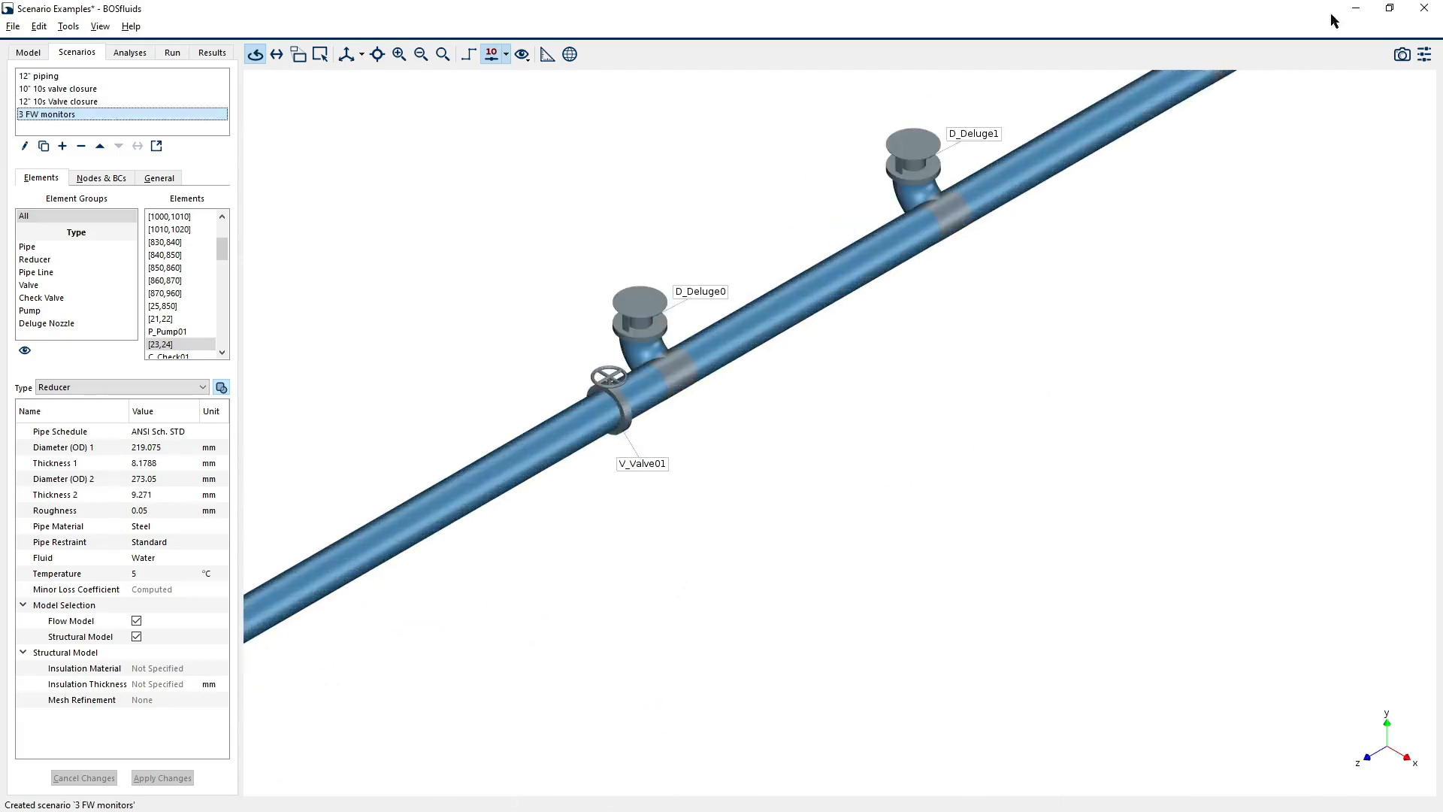
pyautogui.click(1423, 54)
pyautogui.doubleClick(667, 392)
pyautogui.write('1')
pyautogui.press('Return')
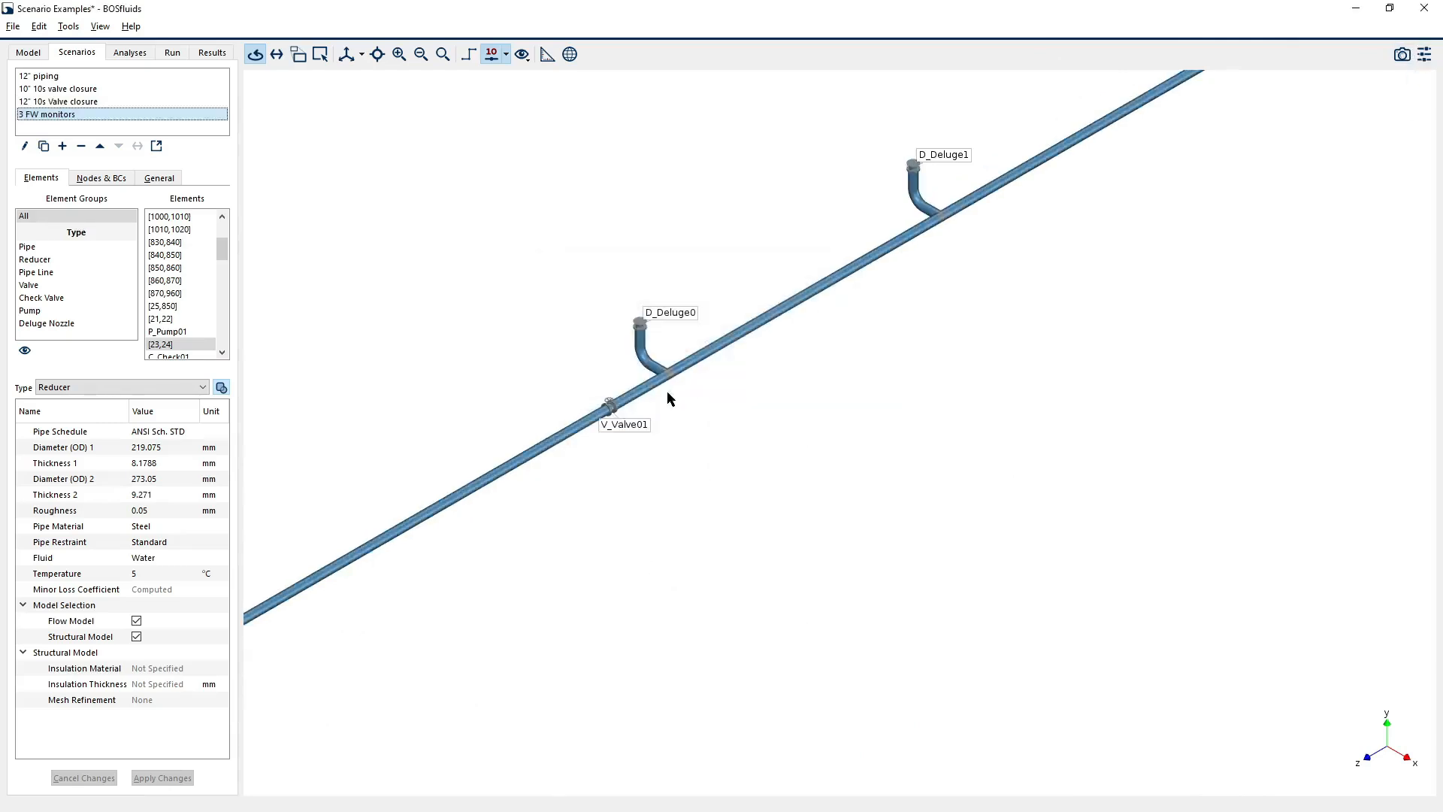
# - Exclude all branch pipes and nozzles of D_Deluge0, D_Deluge1 and D_Deluge2 from the flow model in the 3 FW monitors scenario
pyautogui.scroll(-3, 522, 448)
pyautogui.scroll(-3, 794, 399)
pyautogui.scroll(4, 1035, 212)
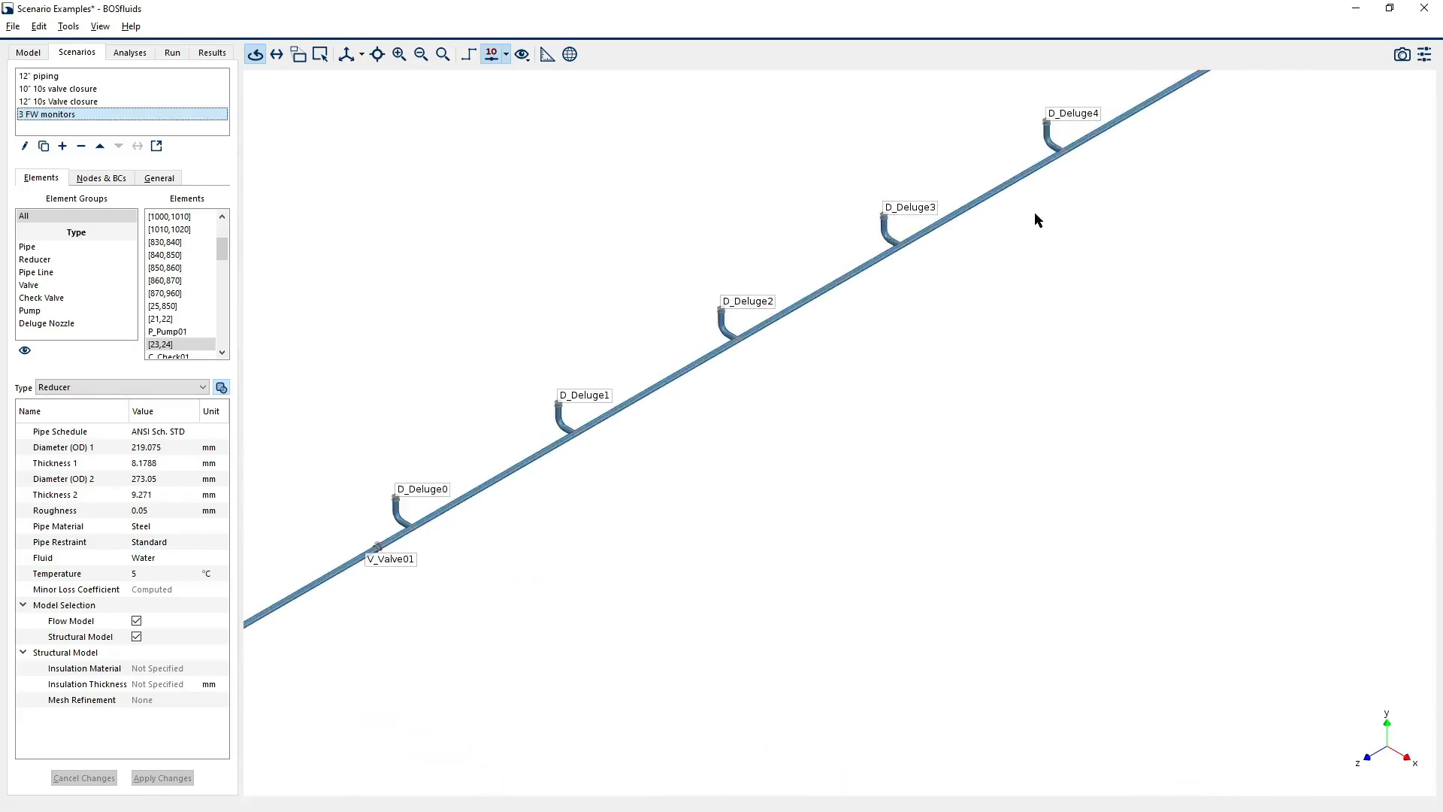
pyautogui.scroll(2, 413, 525)
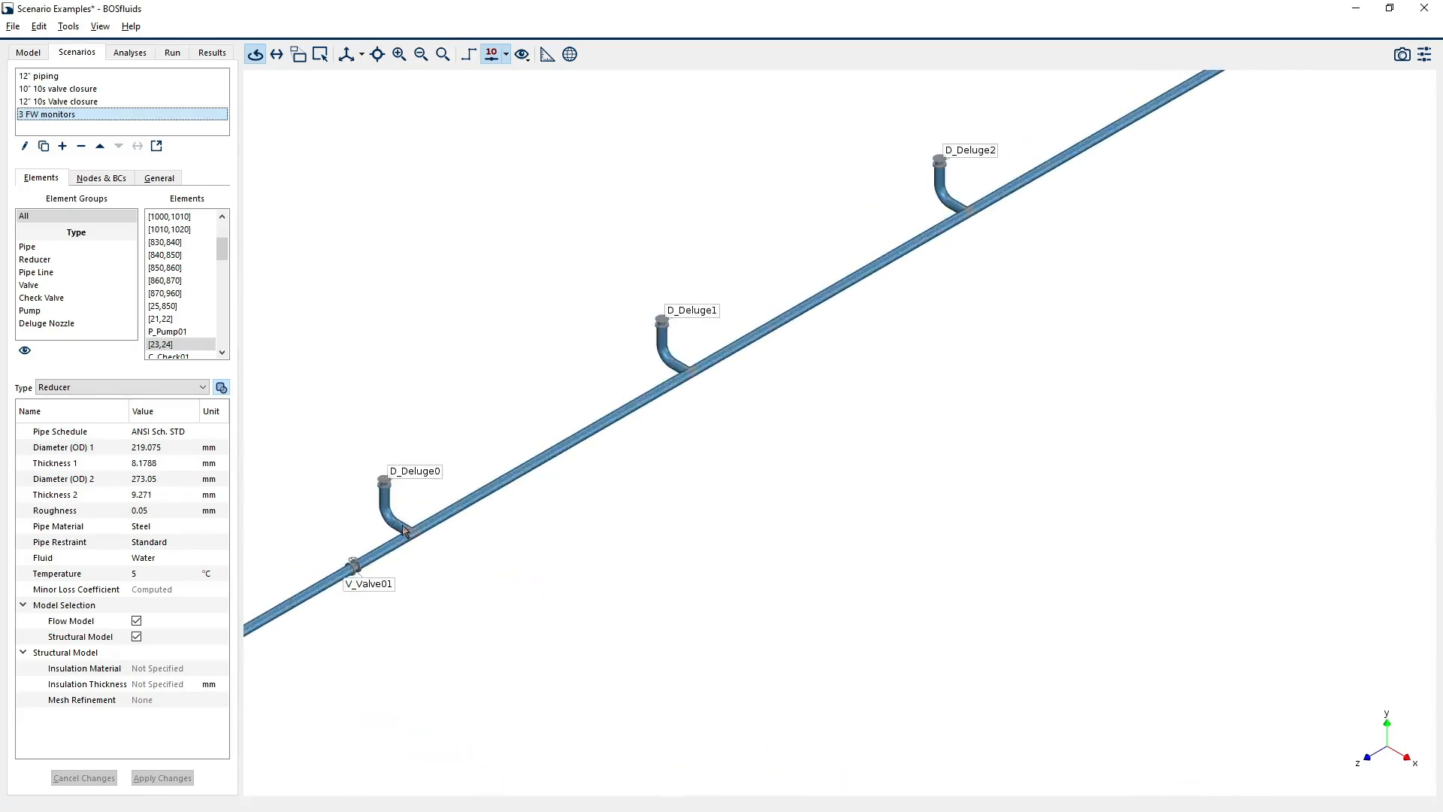
pyautogui.click(405, 526)
pyautogui.scroll(3, 384, 451)
pyautogui.keyDown('ctrl'); pyautogui.click(360, 436); pyautogui.keyUp('ctrl')
pyautogui.keyDown('ctrl'); pyautogui.click(363, 475); pyautogui.keyUp('ctrl')
pyautogui.scroll(-2, 339, 517)
pyautogui.scroll(3, 859, 220)
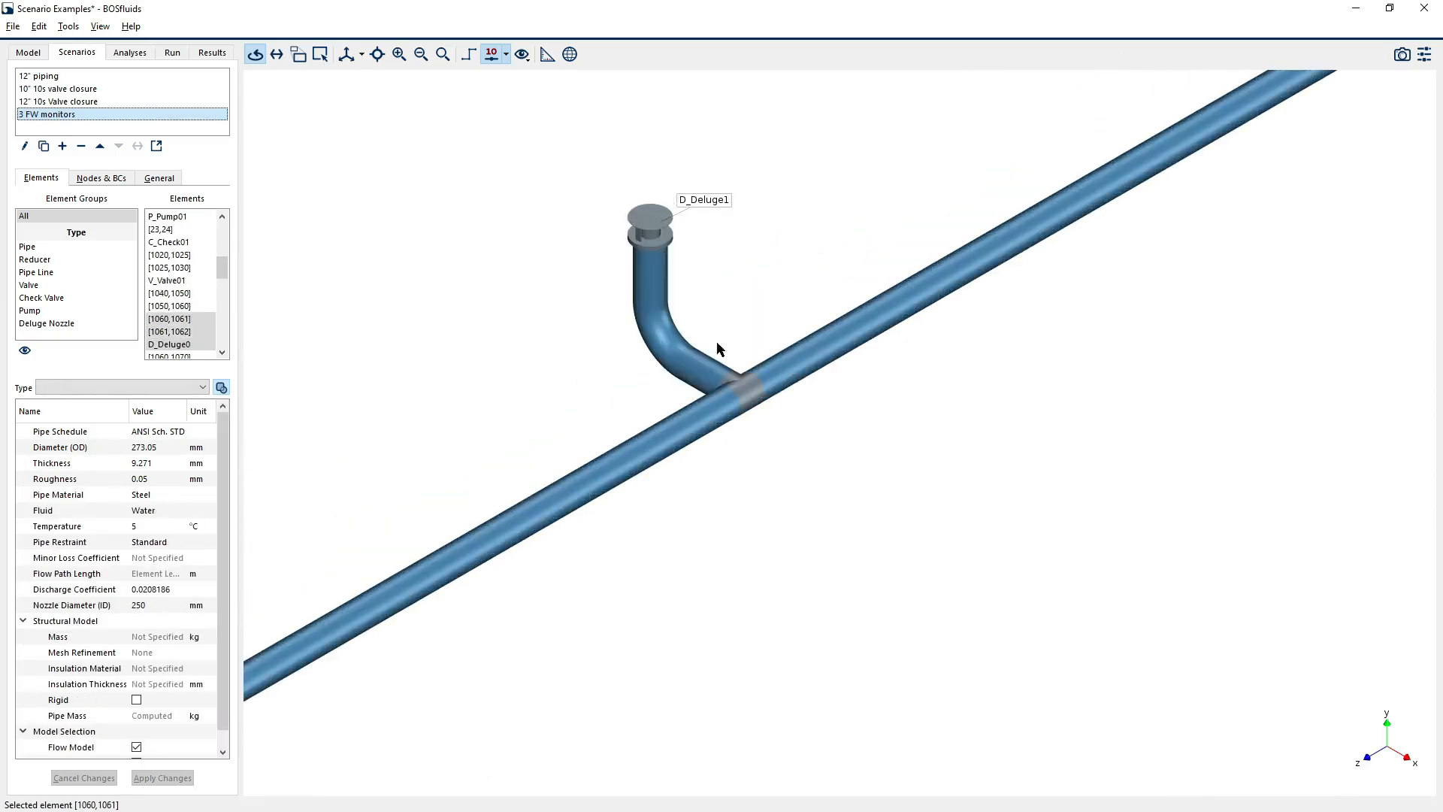
pyautogui.keyDown('ctrl'); pyautogui.click(665, 348); pyautogui.keyUp('ctrl')
pyautogui.keyDown('ctrl'); pyautogui.click(655, 281); pyautogui.keyUp('ctrl')
pyautogui.keyDown('ctrl'); pyautogui.click(656, 250); pyautogui.keyUp('ctrl')
pyautogui.scroll(-3, 622, 371)
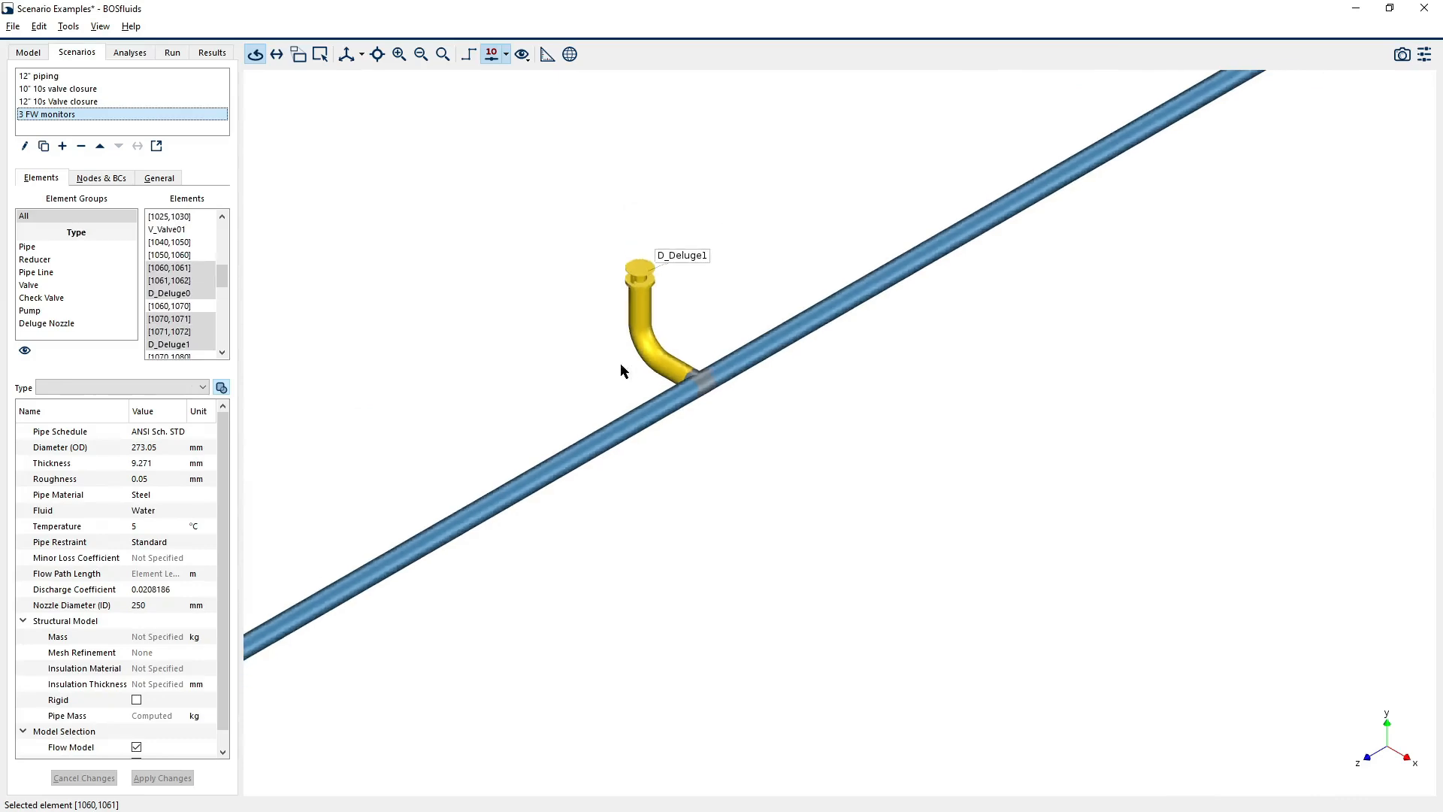
pyautogui.scroll(3, 1016, 151)
pyautogui.keyDown('ctrl'); pyautogui.click(943, 210); pyautogui.keyUp('ctrl')
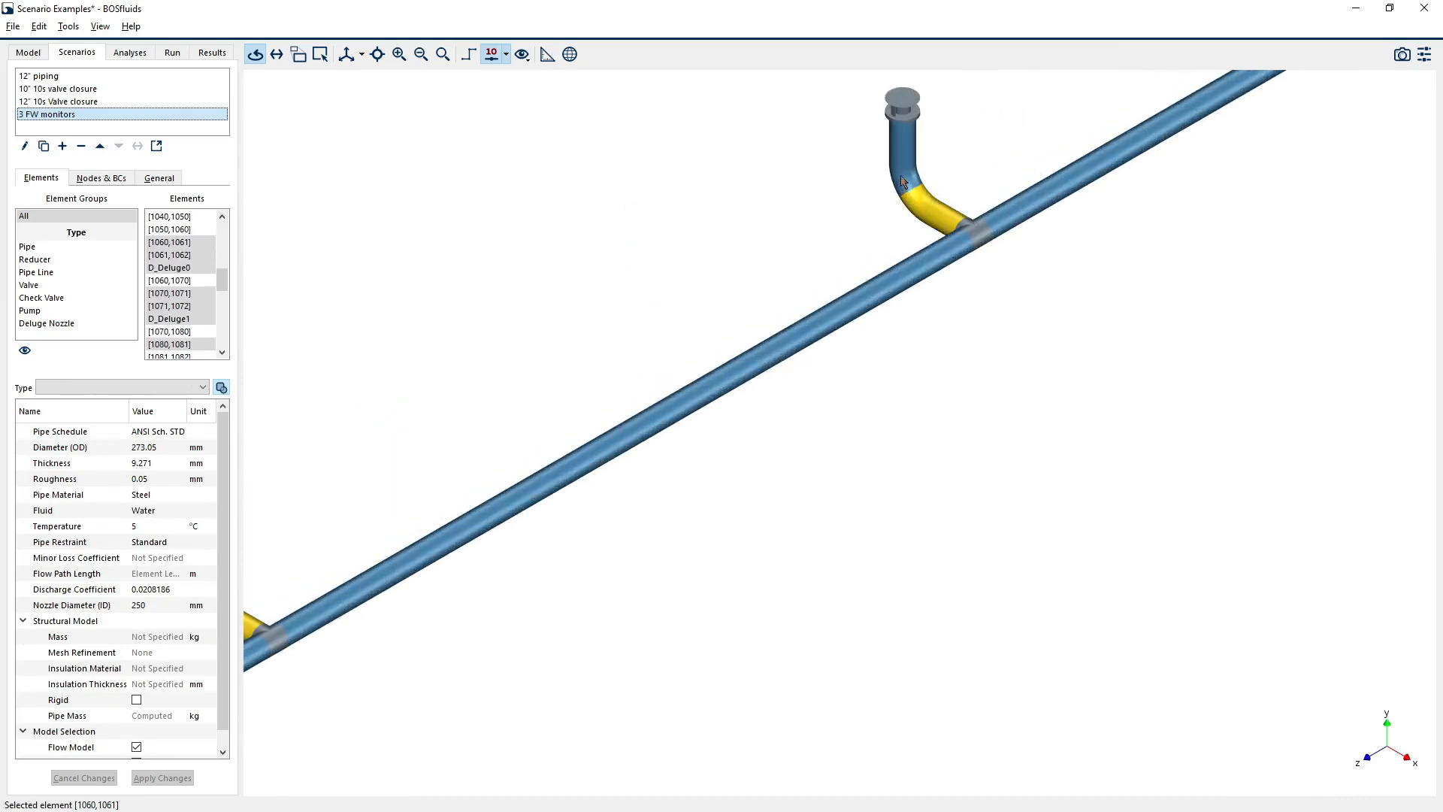
pyautogui.keyDown('ctrl'); pyautogui.click(902, 178); pyautogui.keyUp('ctrl')
pyautogui.keyDown('ctrl'); pyautogui.click(912, 106); pyautogui.keyUp('ctrl')
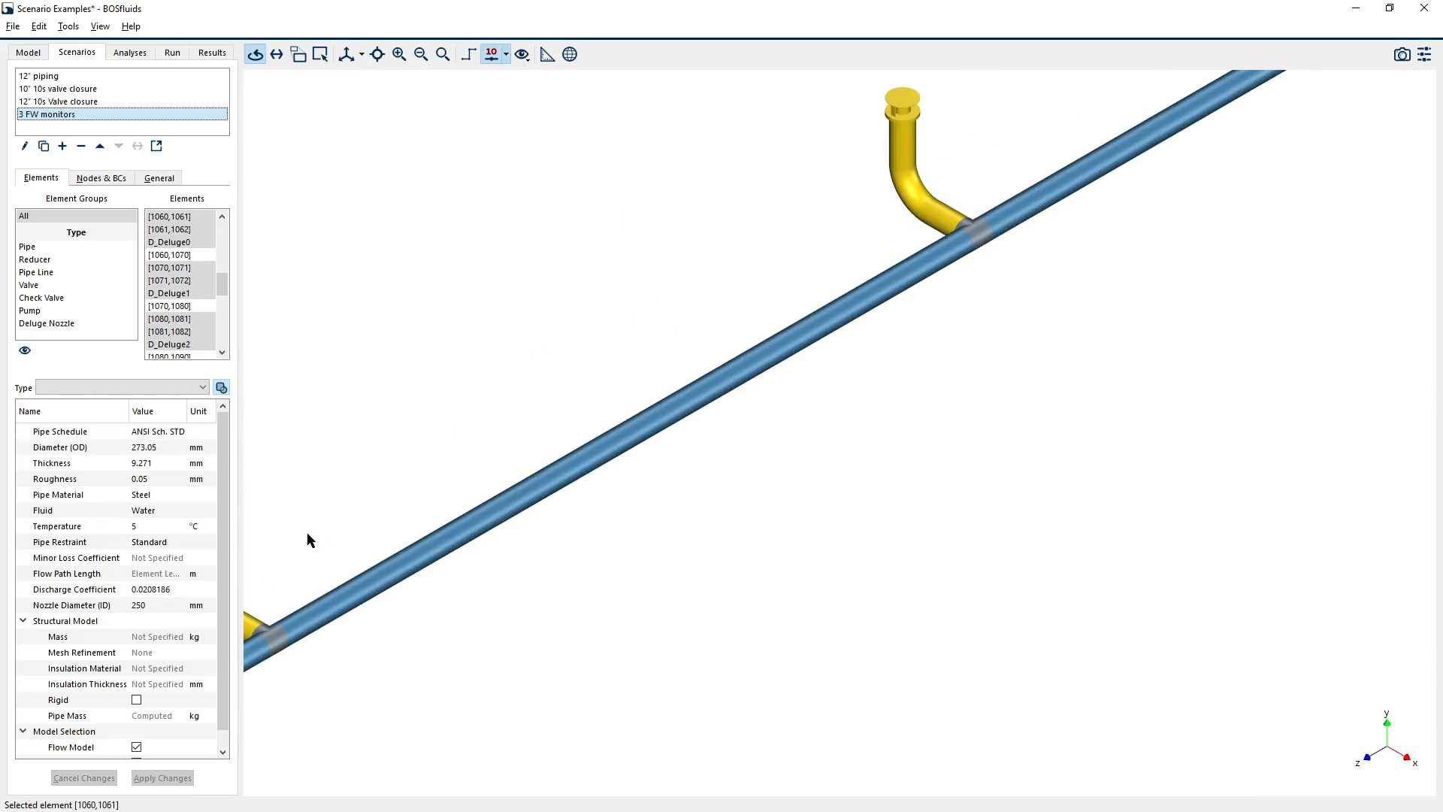
pyautogui.scroll(-1, 184, 554)
pyautogui.scroll(-5, 540, 541)
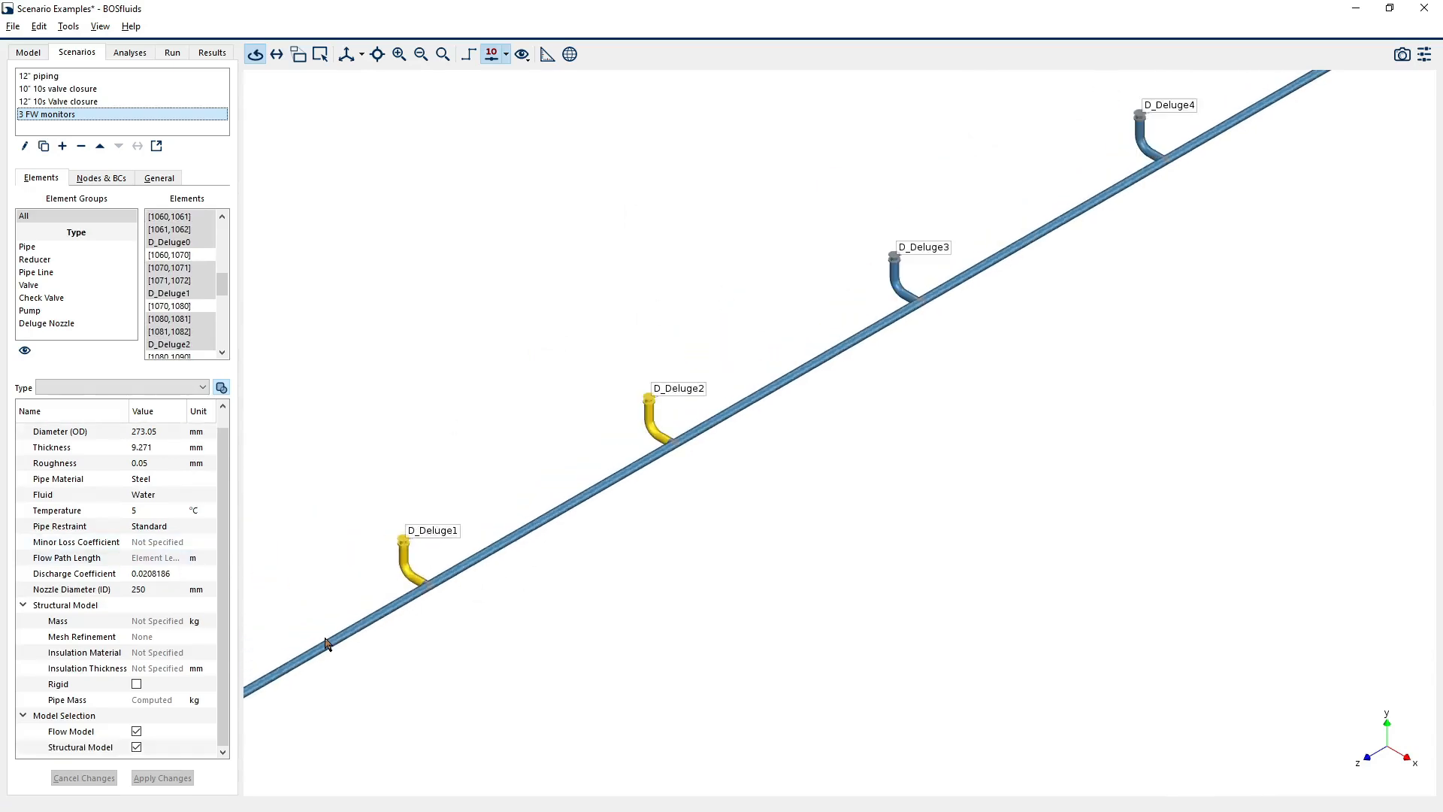
pyautogui.click(139, 730)
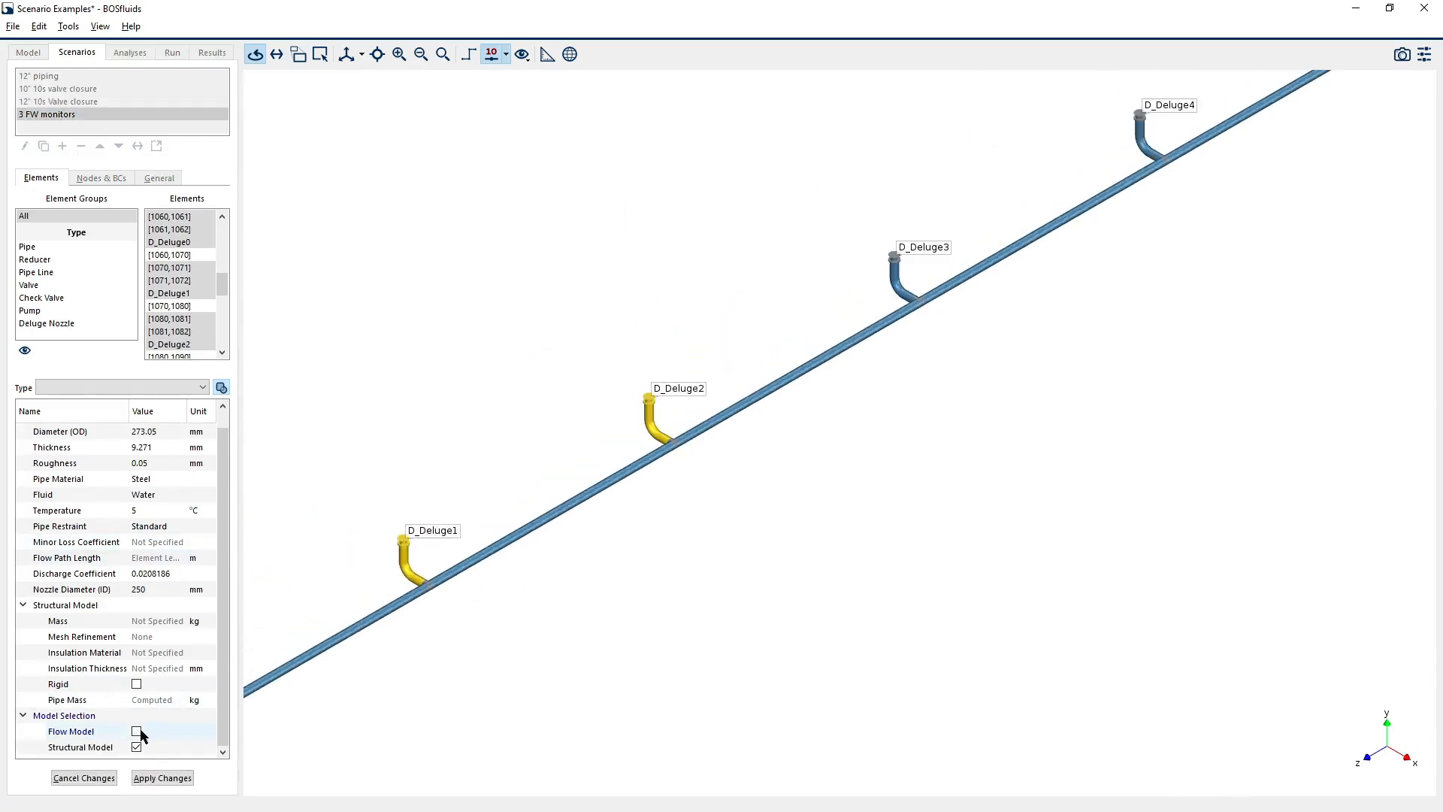
pyautogui.click(155, 777)
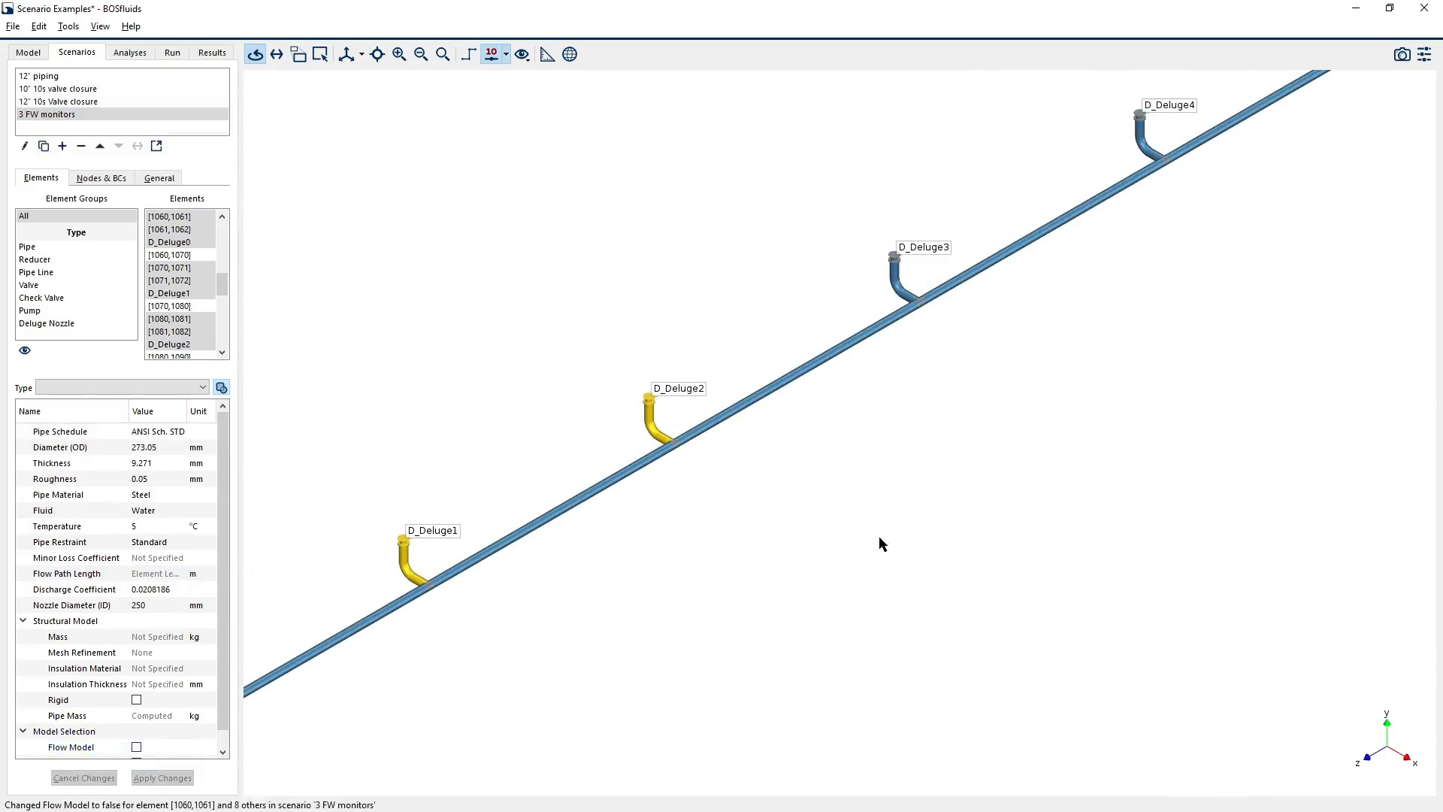
# - Turn off the structural model display so the viewer distinguishes the branches excluded from the flow model across the network
pyautogui.scroll(-2, 880, 536)
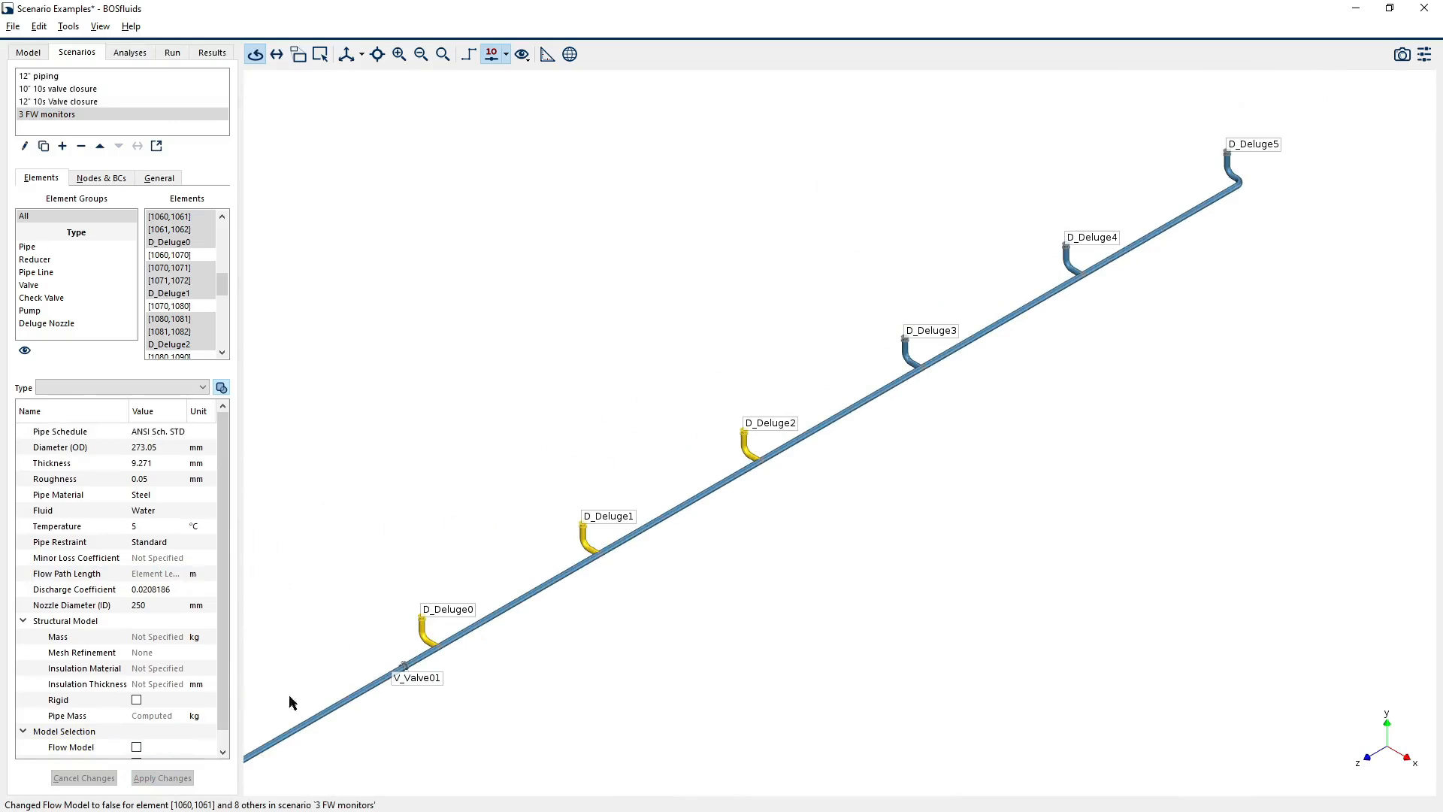
pyautogui.click(566, 584)
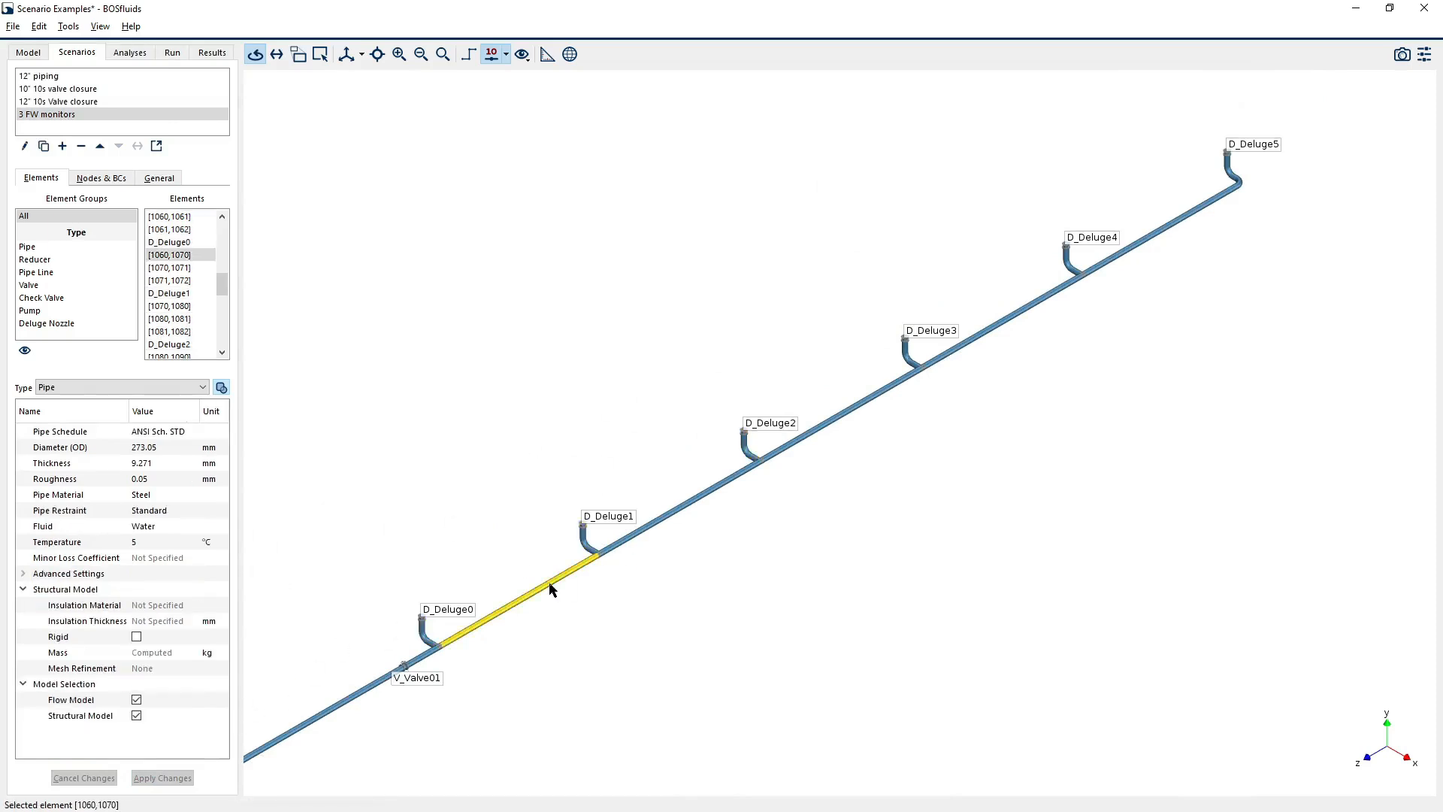
pyautogui.click(354, 696)
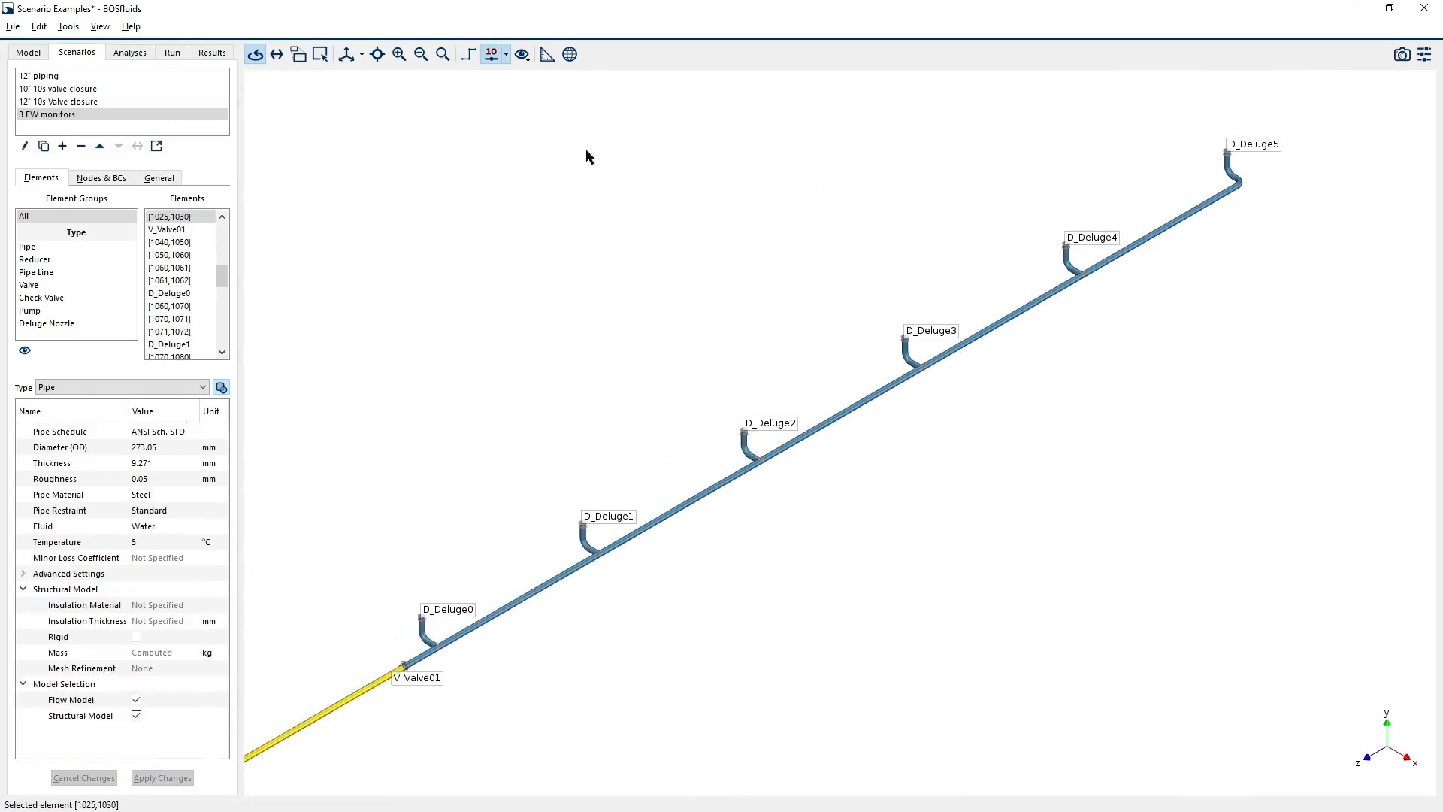
pyautogui.click(526, 57)
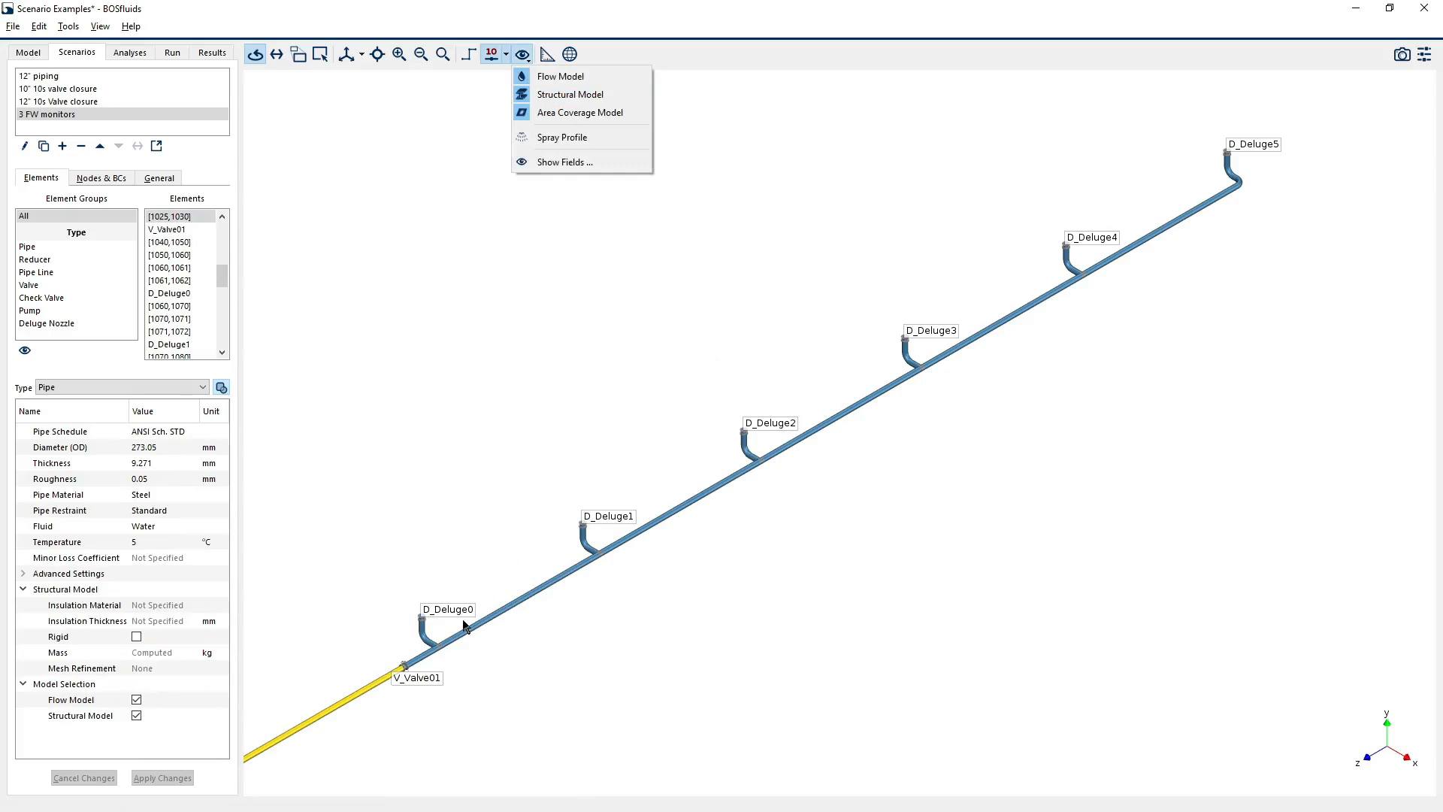
pyautogui.click(585, 96)
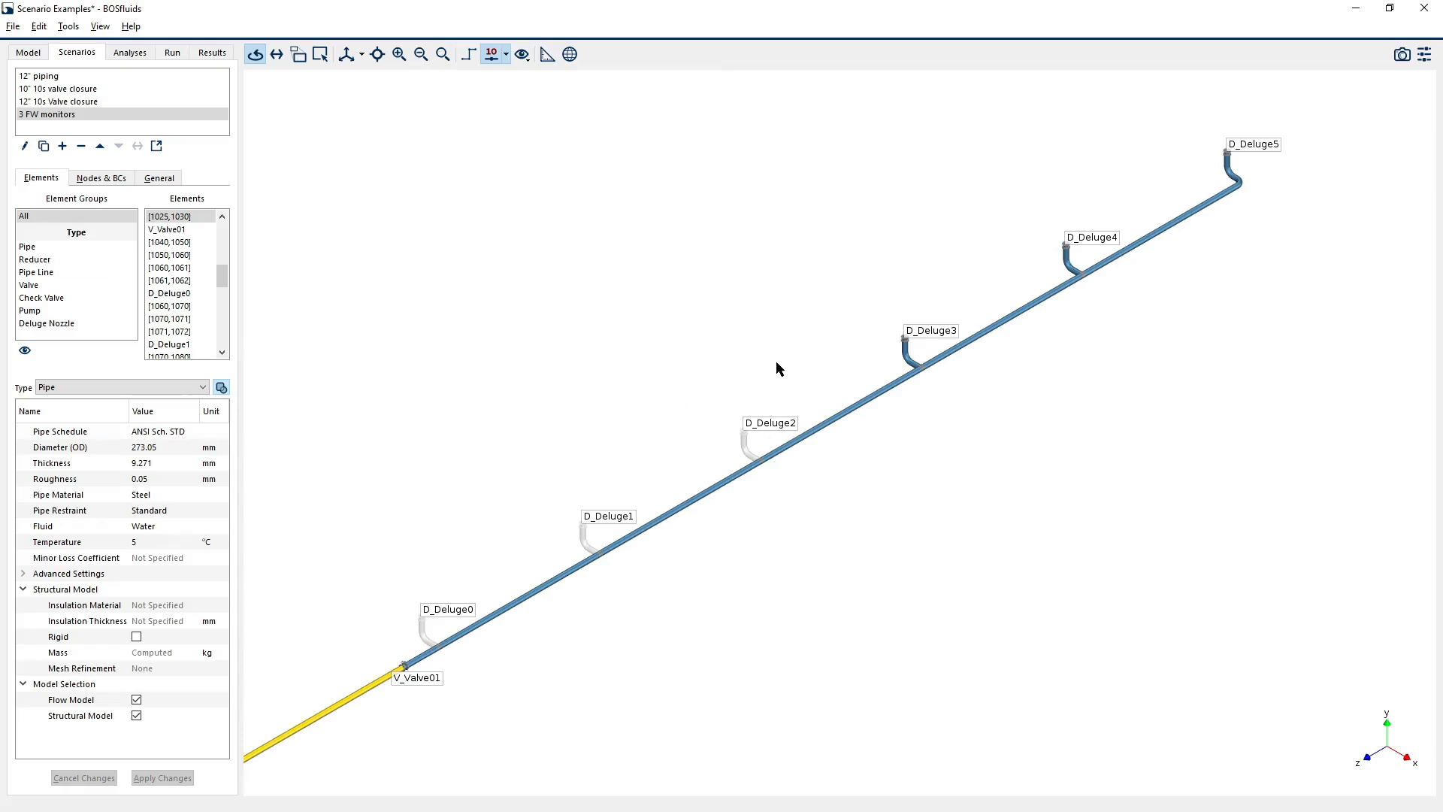
pyautogui.scroll(-5, 770, 371)
pyautogui.scroll(-3, 855, 237)
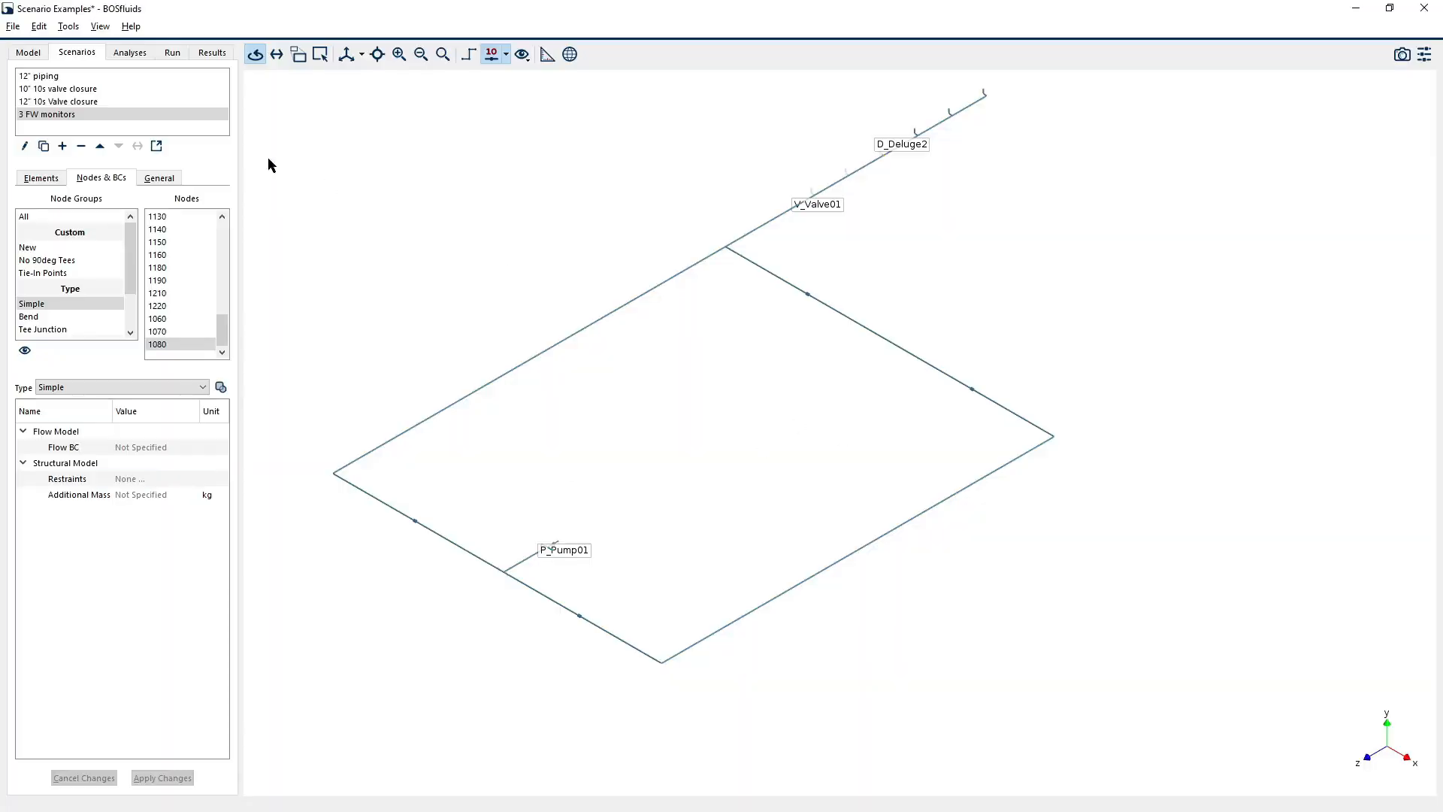
# - Open the overview table of all scenarios, compare their changed parameters with the Main scenario, and close it without changes
pyautogui.click(66, 27)
pyautogui.click(66, 27)
pyautogui.click(66, 27)
pyautogui.click(101, 60)
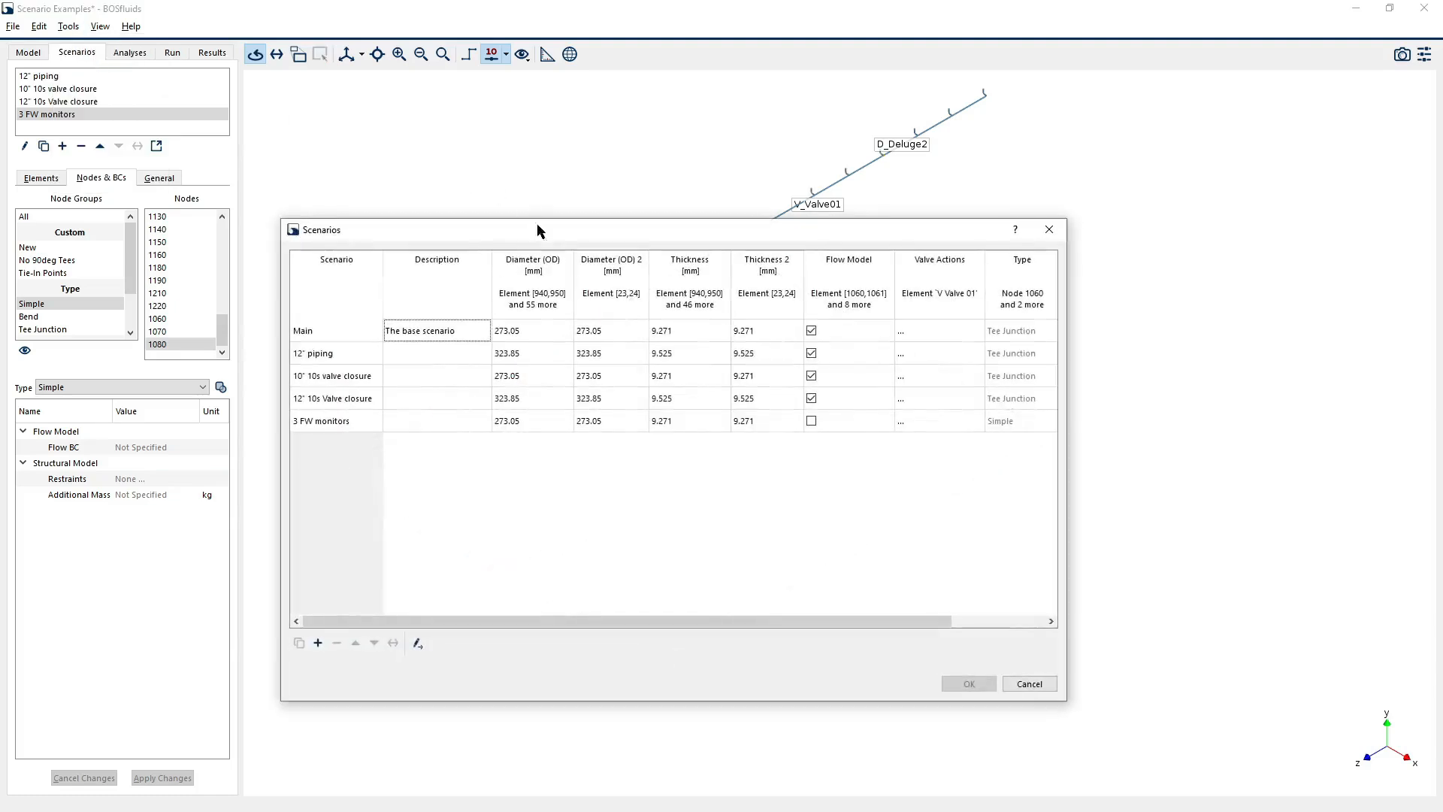
pyautogui.click(1050, 229)
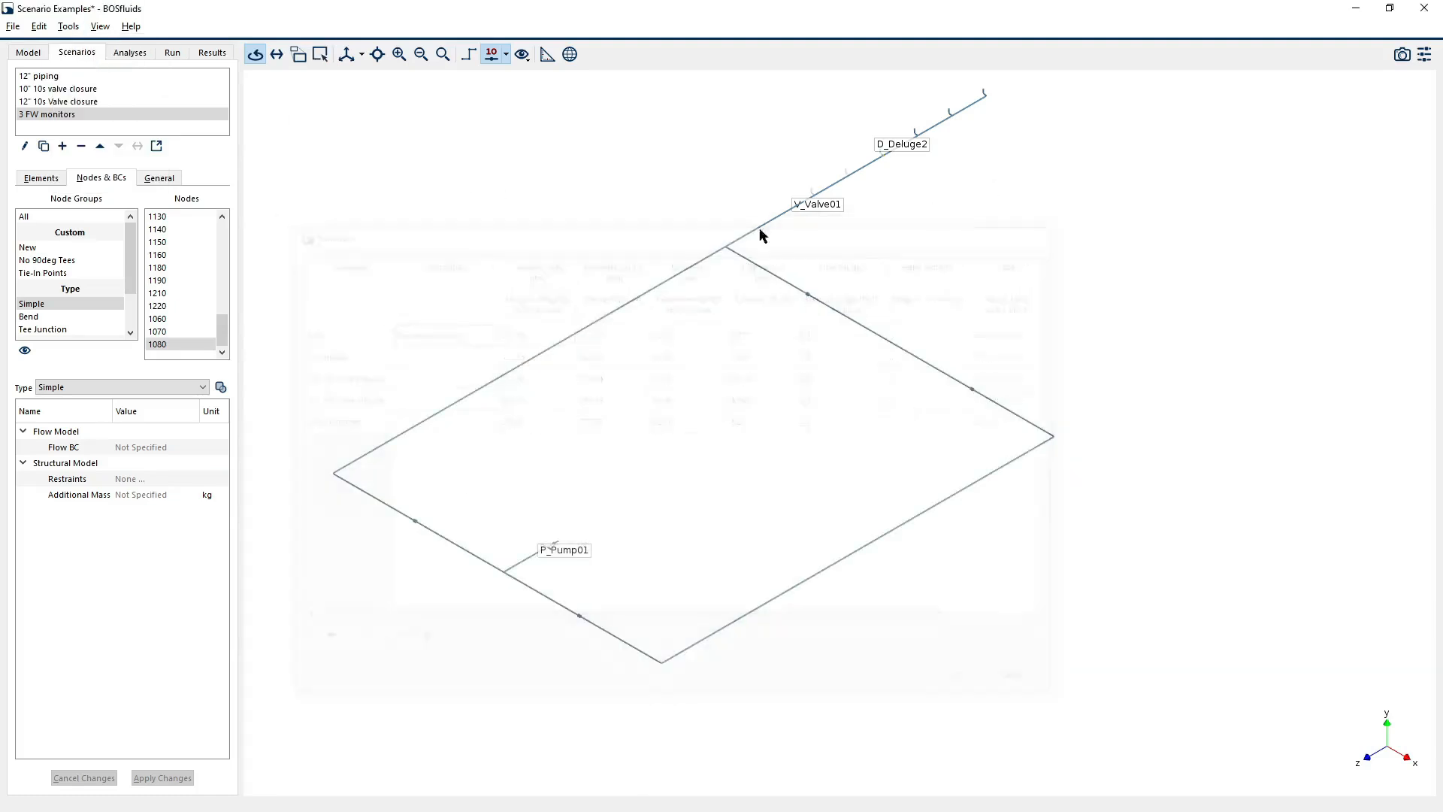
# - Open the scenario overview table and view the Main scenario's valve action schedule for V_Valve01
pyautogui.click(157, 147)
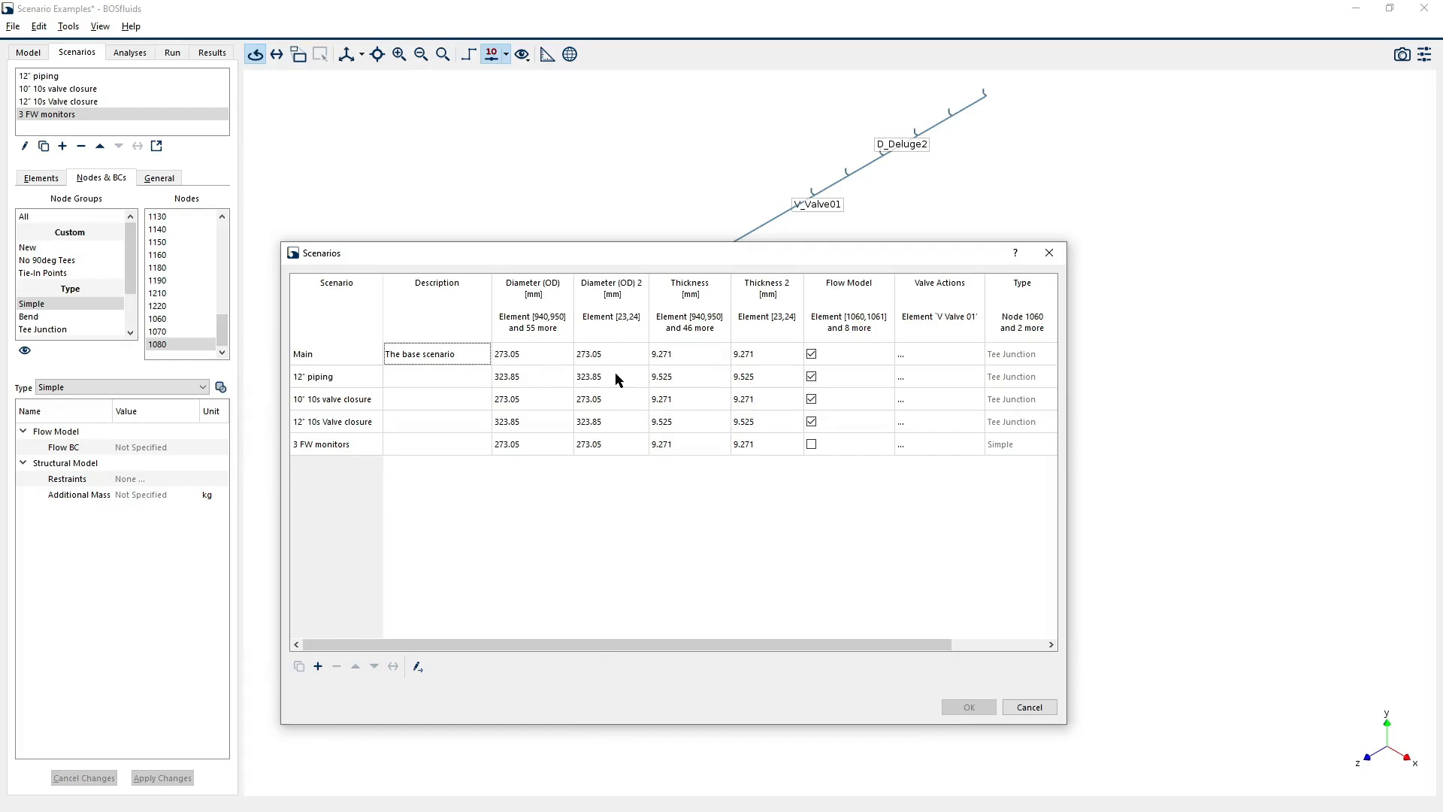
pyautogui.click(902, 353)
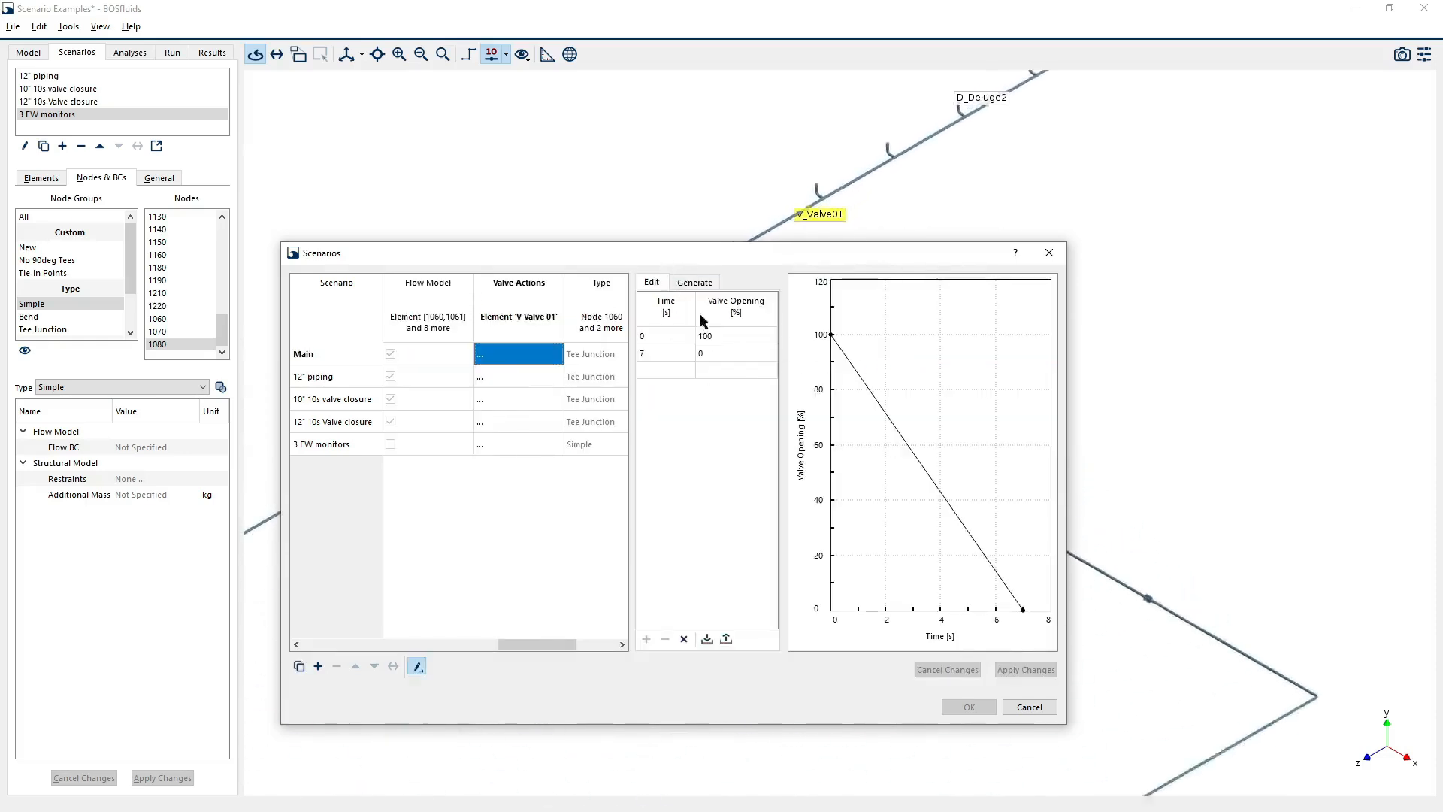
pyautogui.click(417, 665)
# - Set the description of the 12" piping scenario to 12" Piping in the overview table and accept the change
pyautogui.click(438, 376)
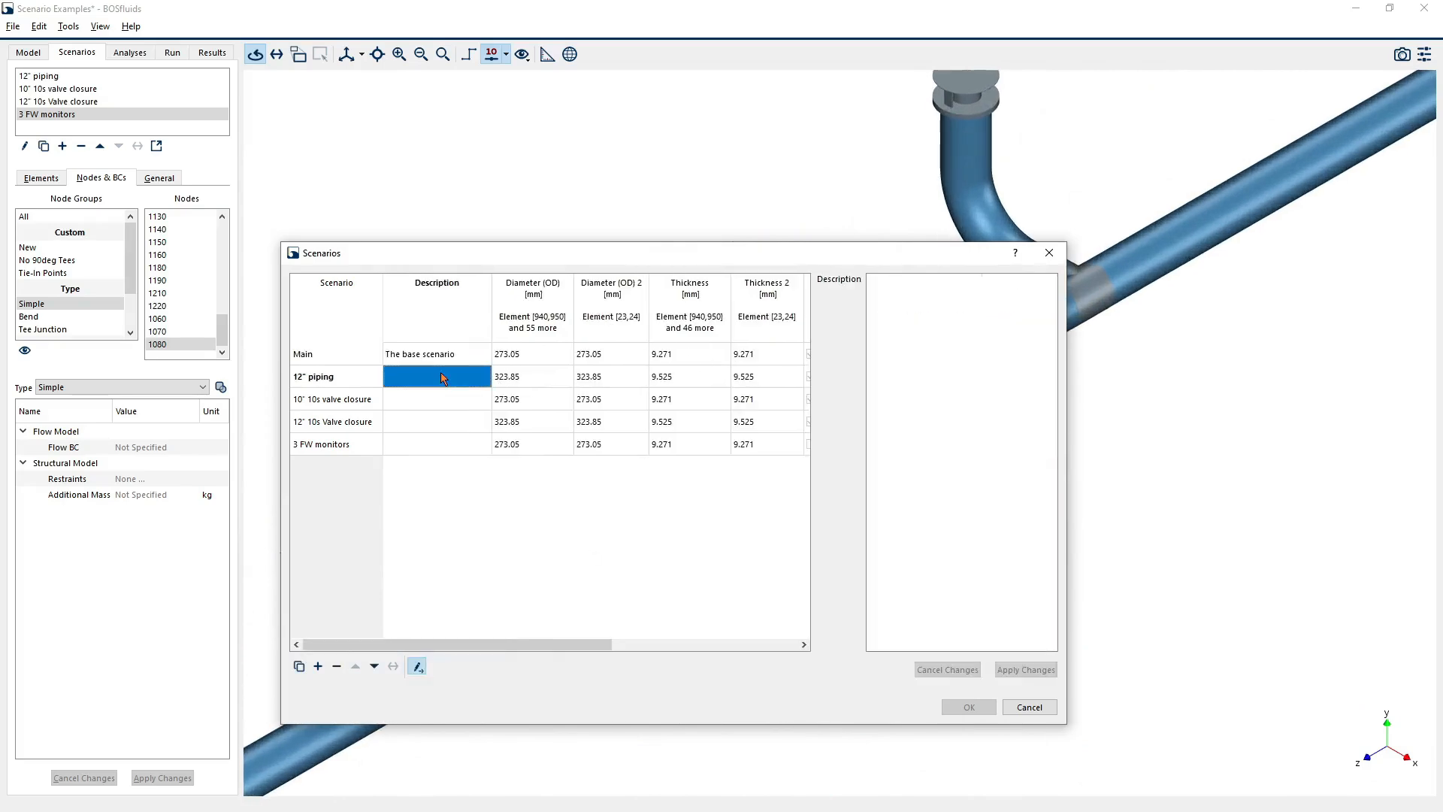
pyautogui.click(985, 362)
pyautogui.write('12')
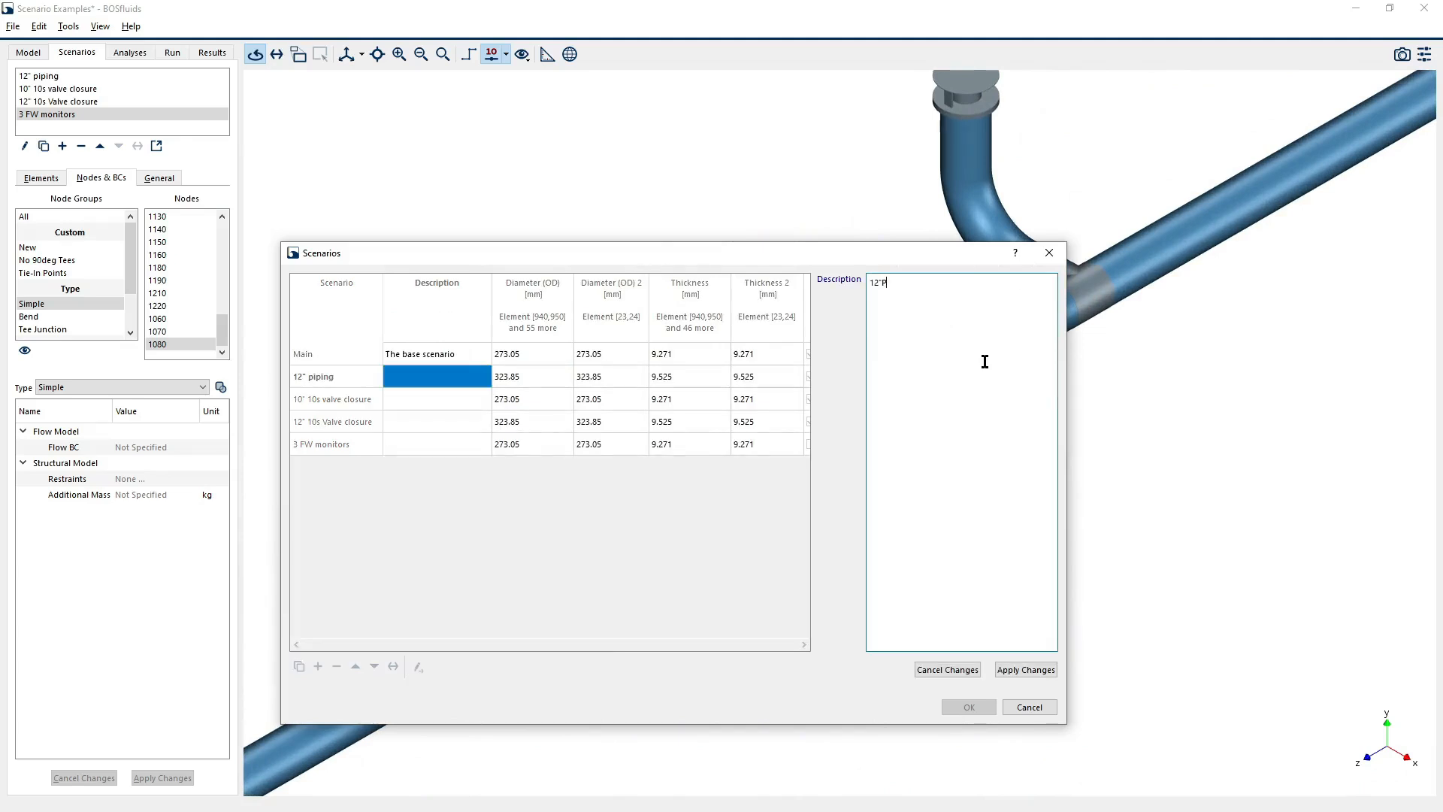
pyautogui.write('" Piping')
pyautogui.click(1032, 672)
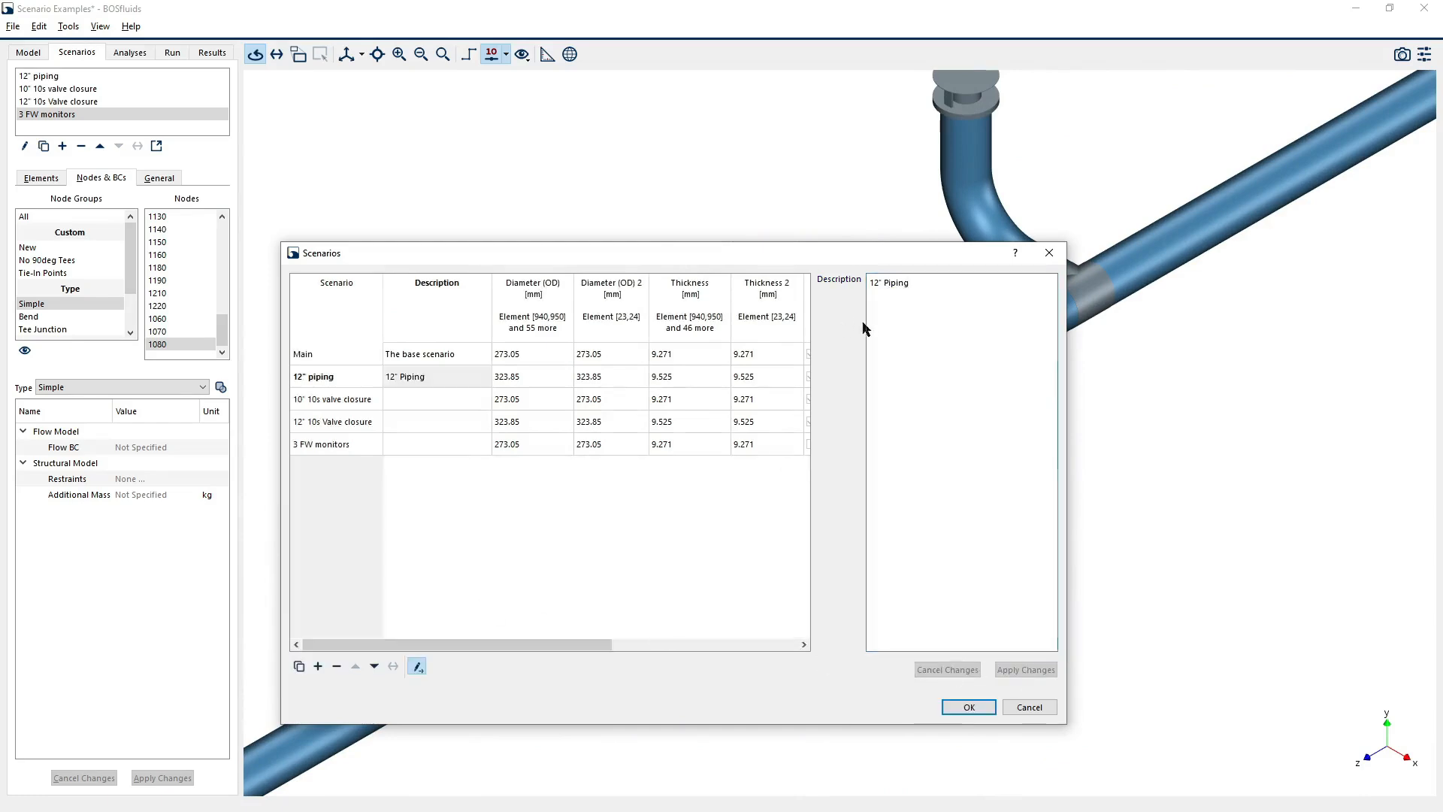
pyautogui.click(417, 667)
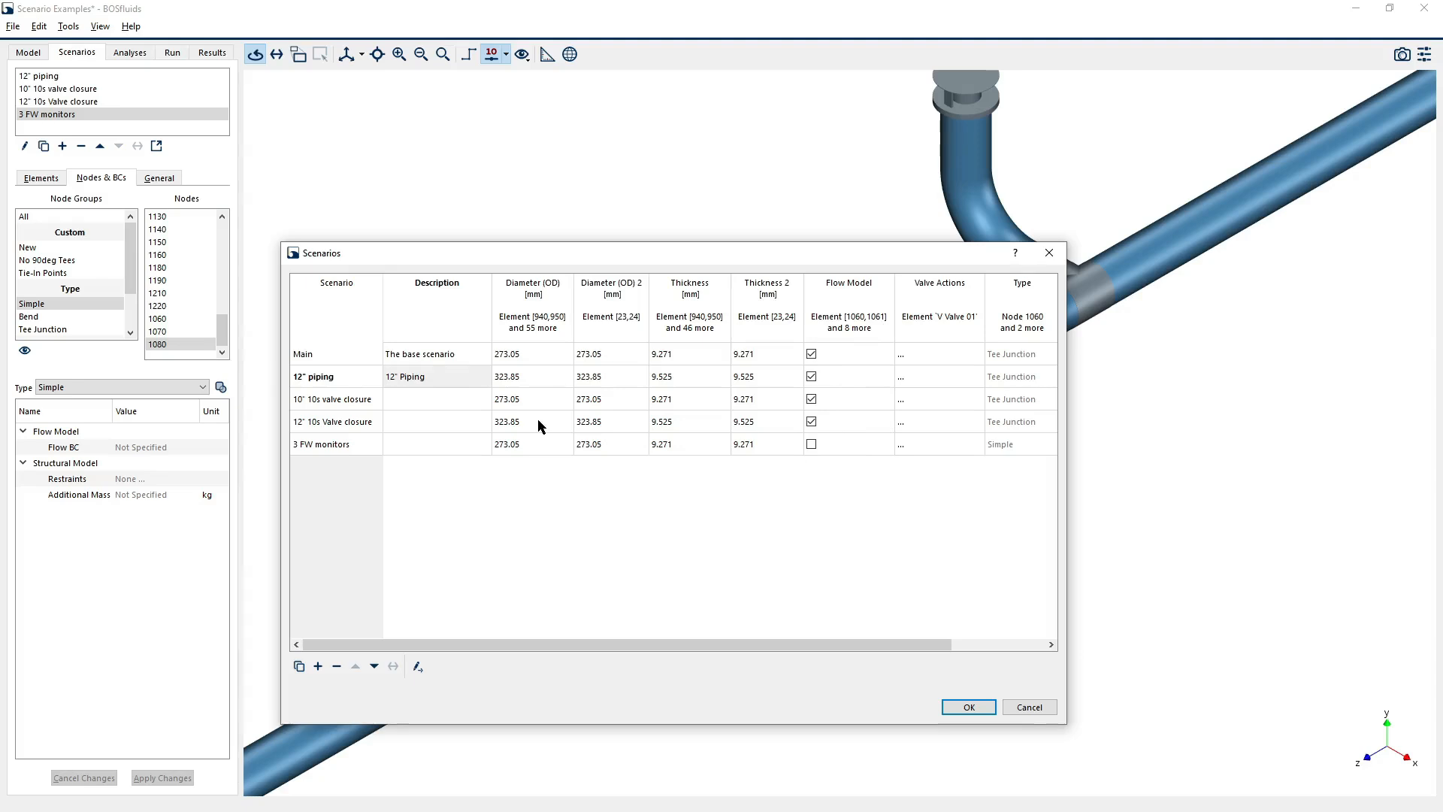
pyautogui.click(966, 707)
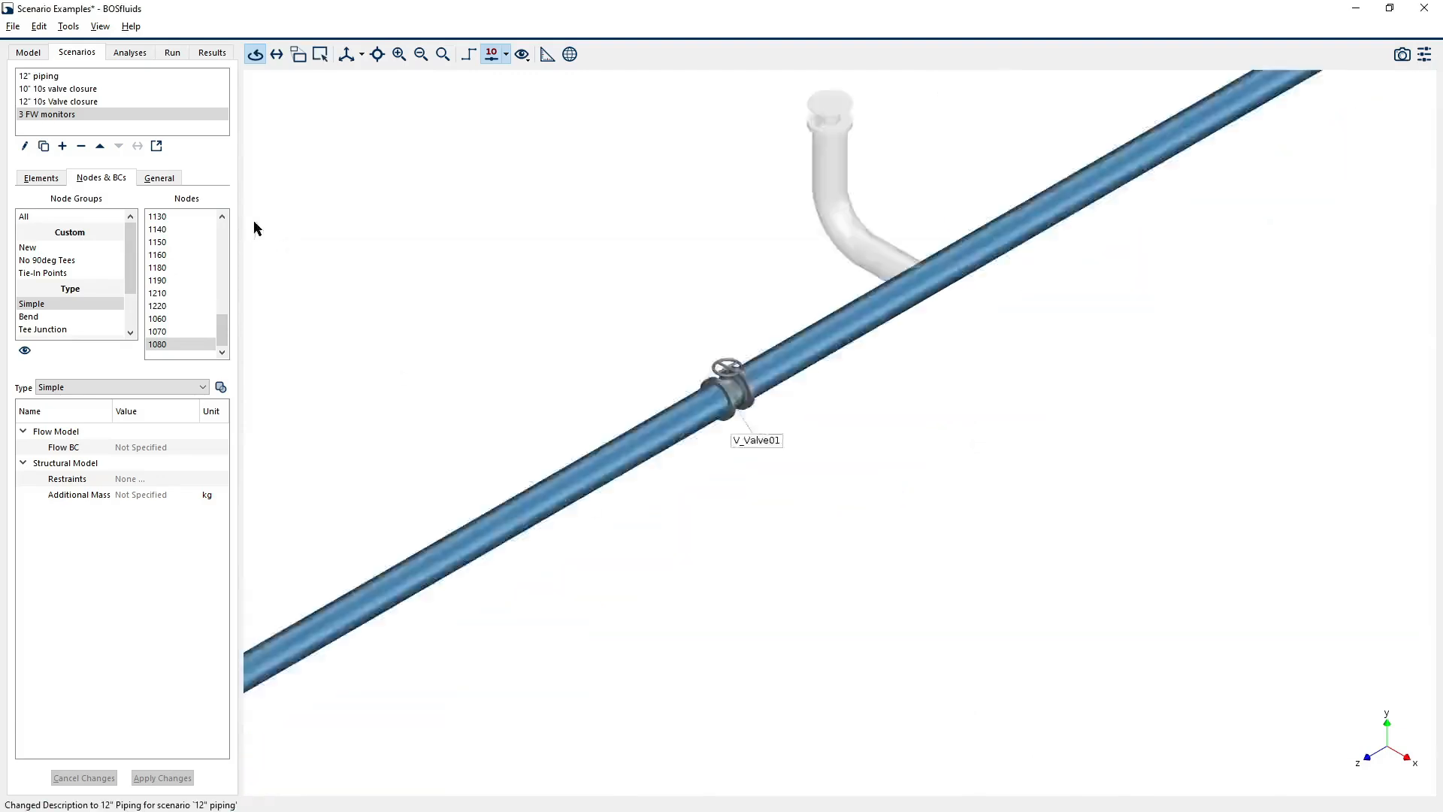
# - Create a new analysis of type Steady State with its default name and settings
pyautogui.scroll(-6, 986, 375)
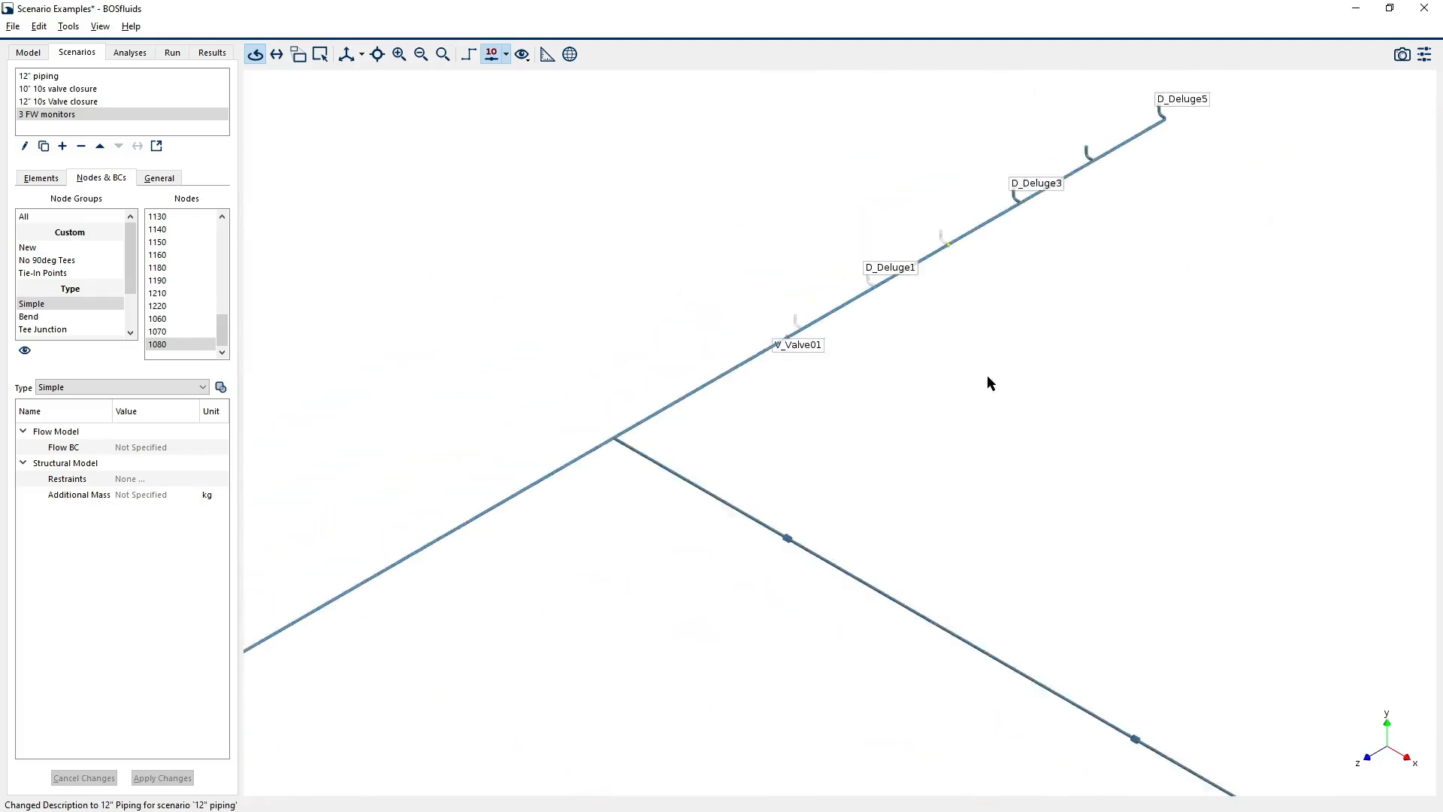
pyautogui.scroll(-1, 986, 376)
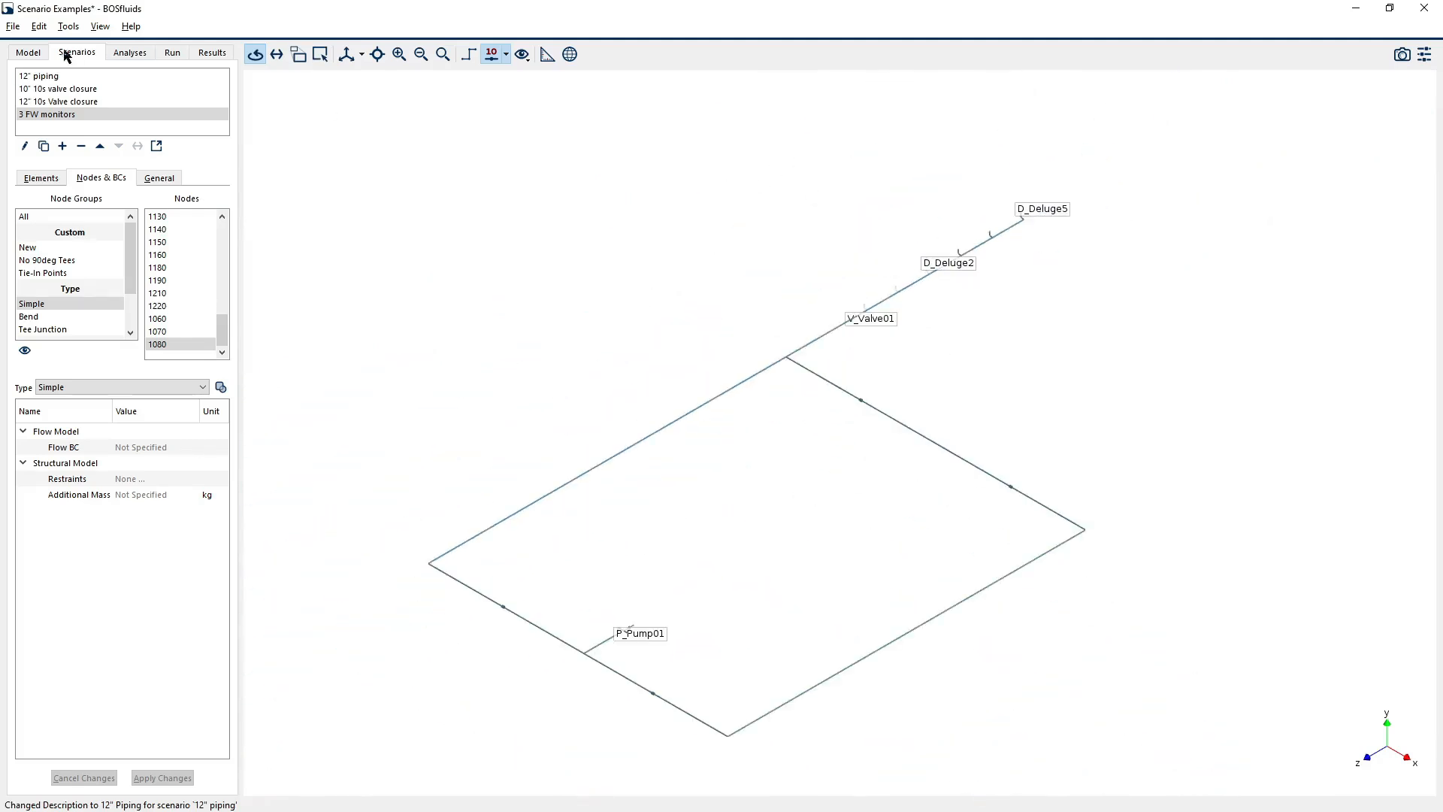
pyautogui.click(129, 53)
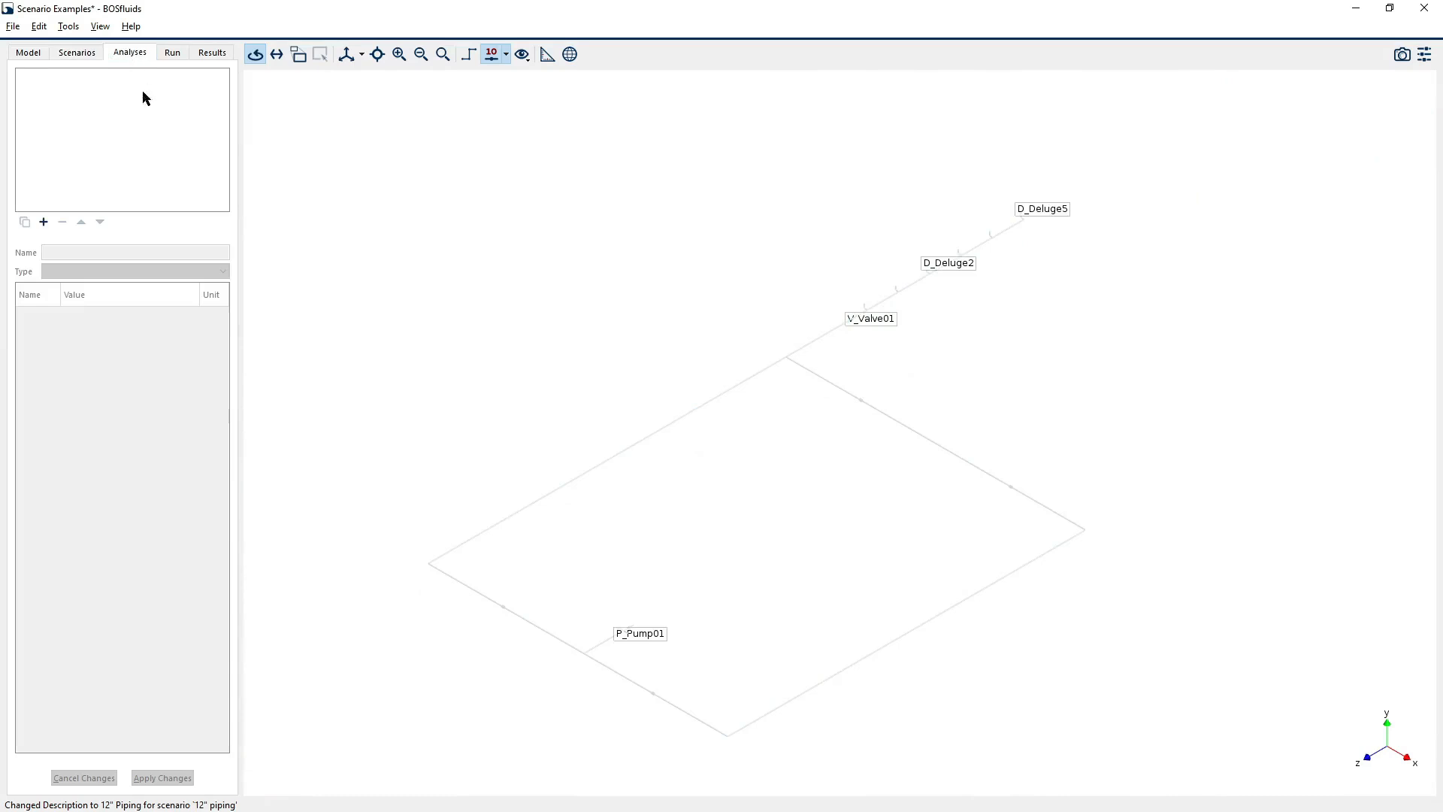
pyautogui.click(44, 224)
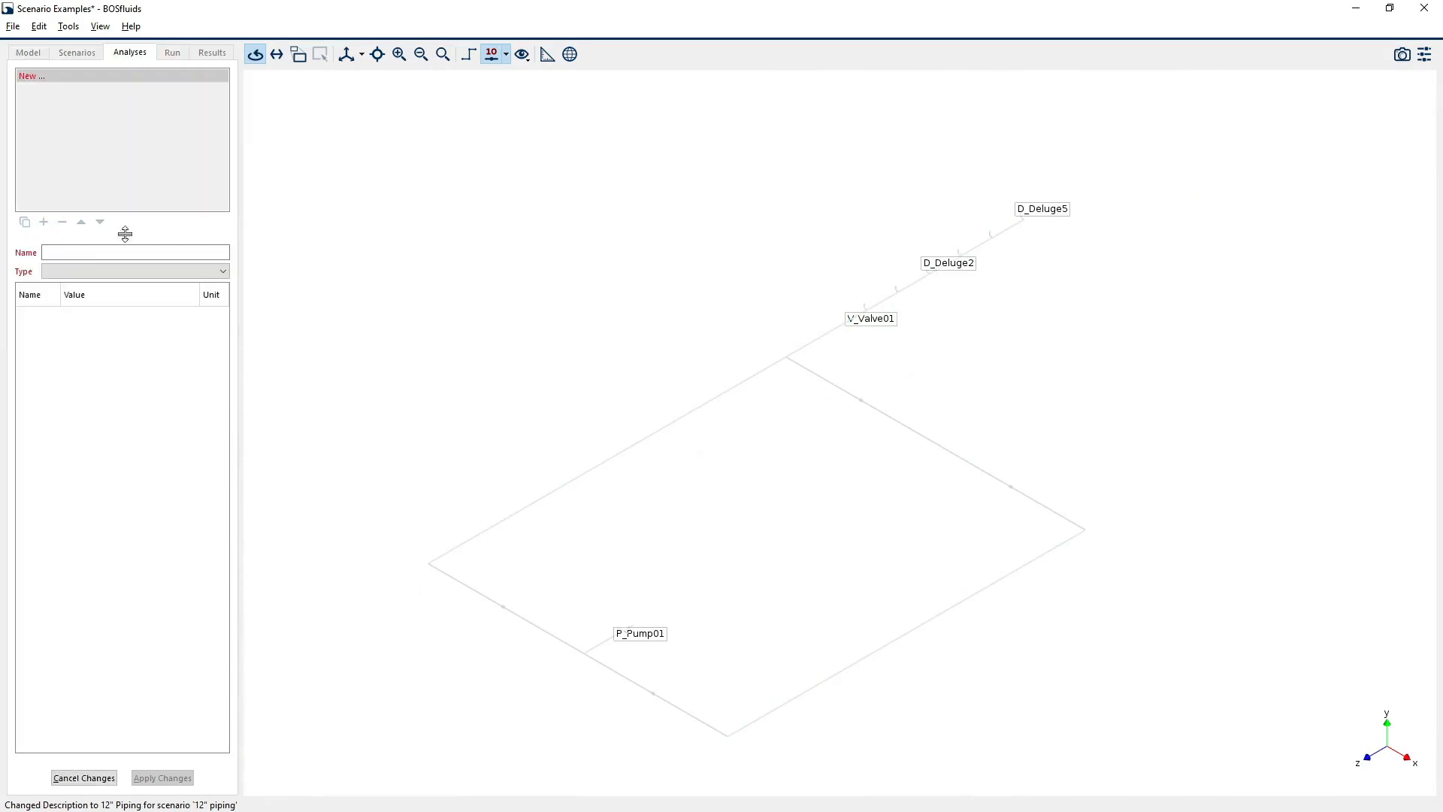
pyautogui.click(91, 271)
pyautogui.click(105, 303)
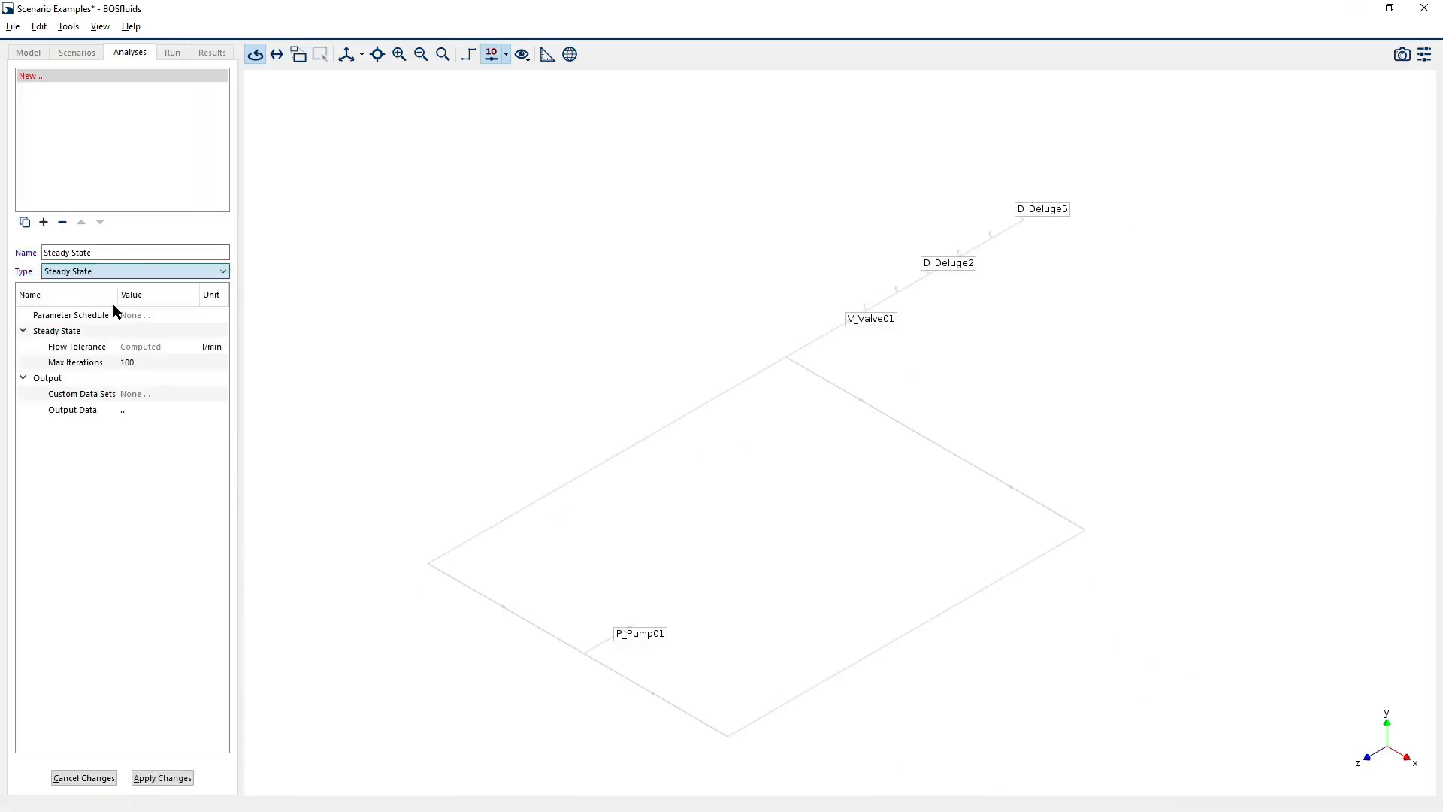
pyautogui.press('Return')
# - Add a second analysis of type Transient with its default name and settings
pyautogui.click(43, 224)
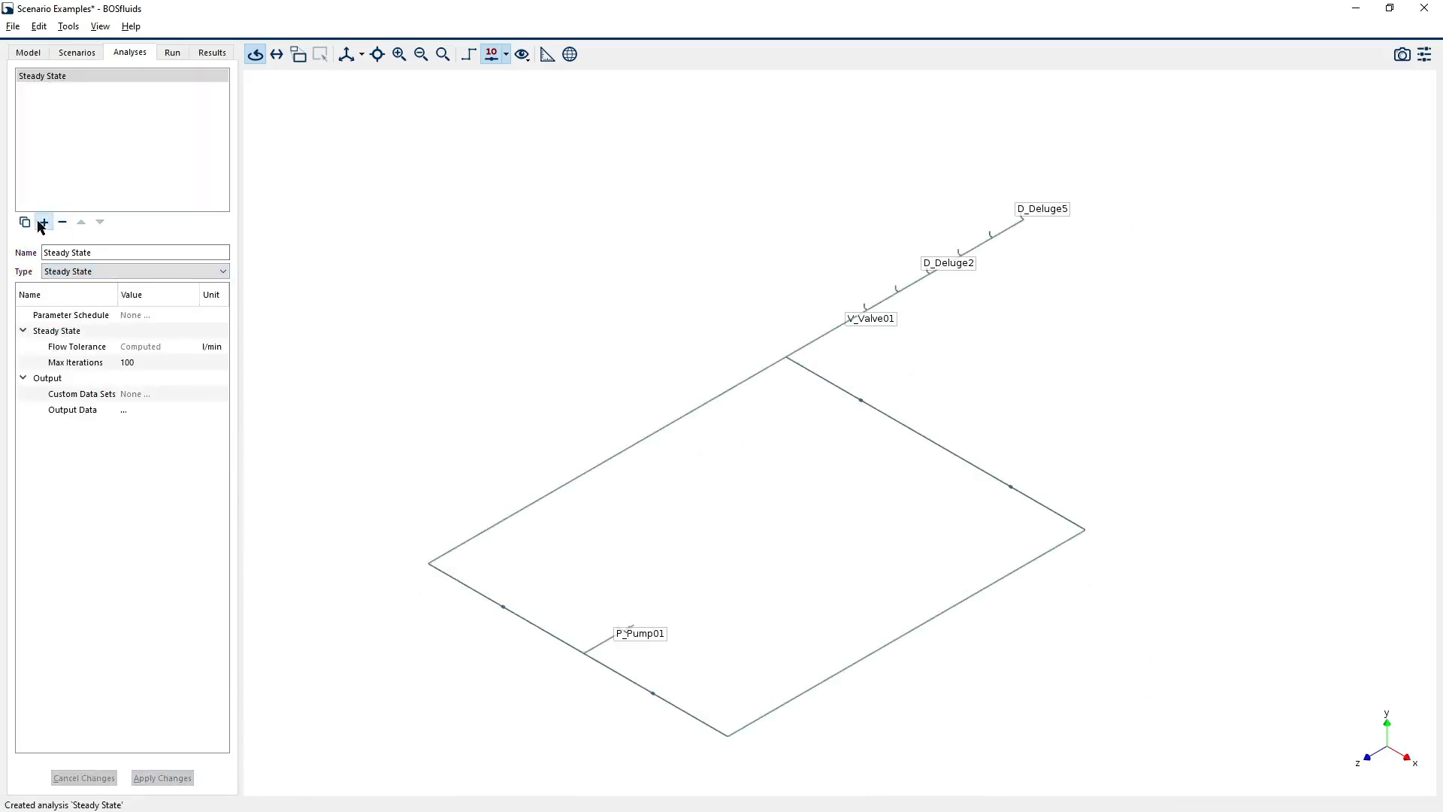
pyautogui.click(75, 272)
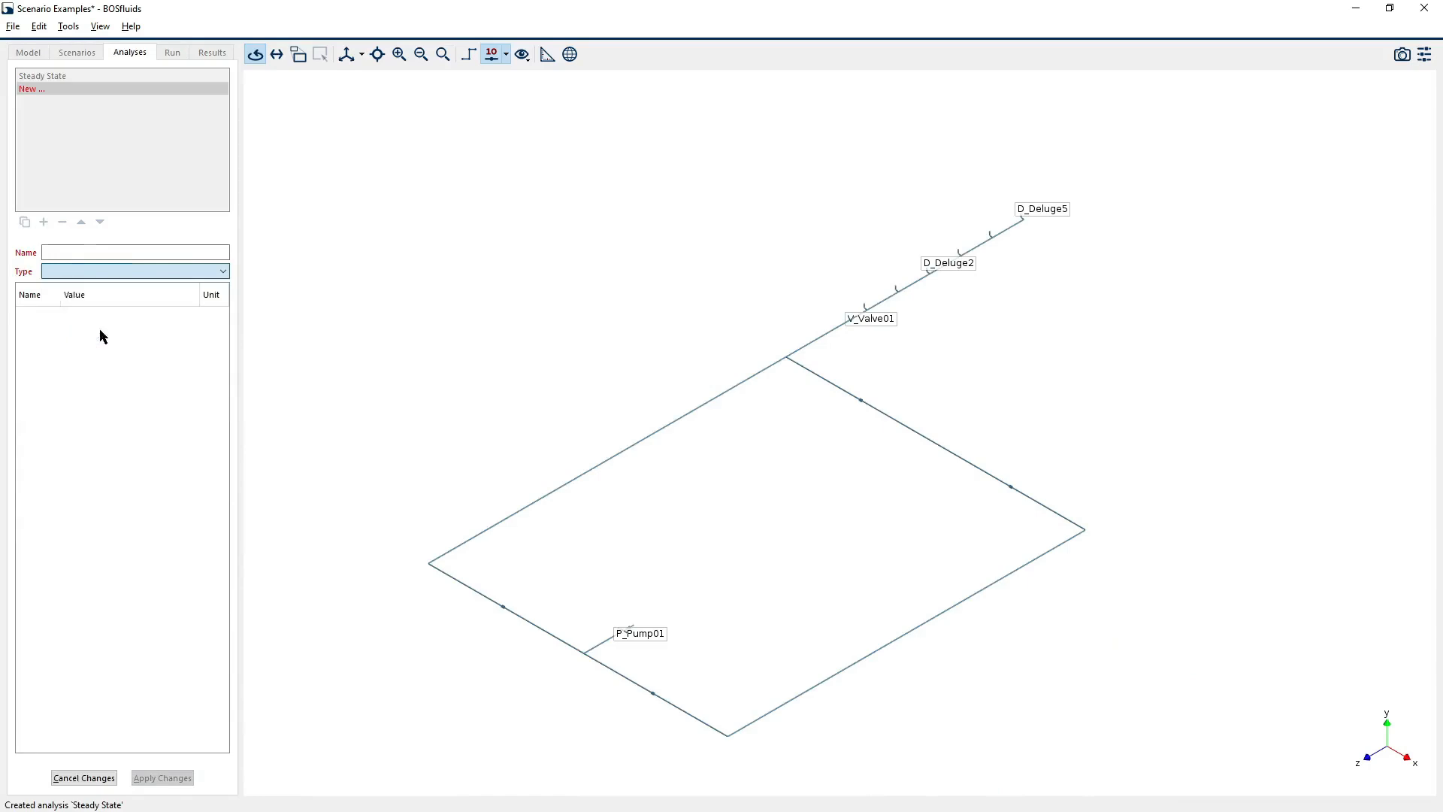
pyautogui.click(96, 334)
pyautogui.press('Return')
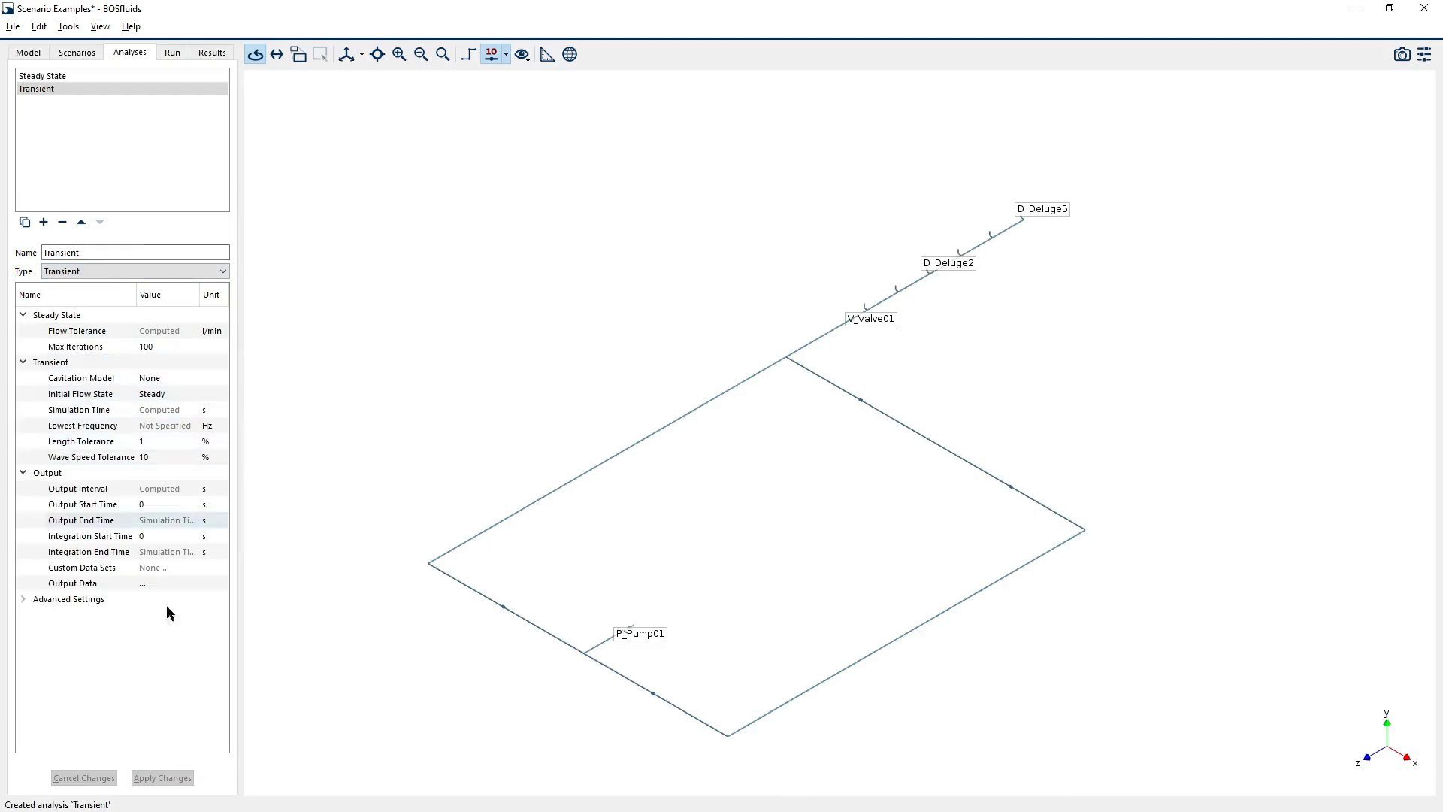
# - Create simulation cases combining all five scenarios with both the Steady State and Transient analyses
pyautogui.click(166, 57)
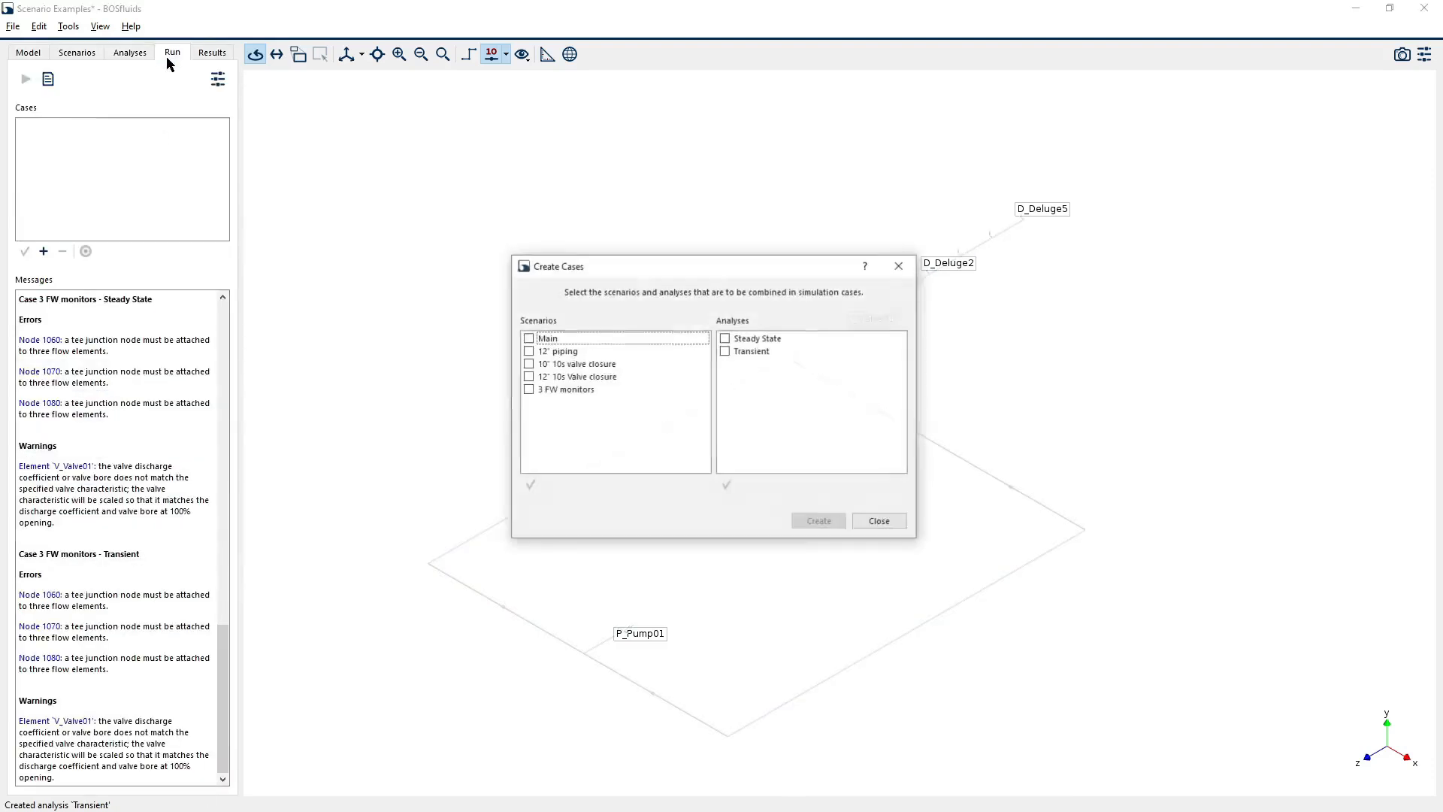
pyautogui.click(546, 352)
pyautogui.click(547, 338)
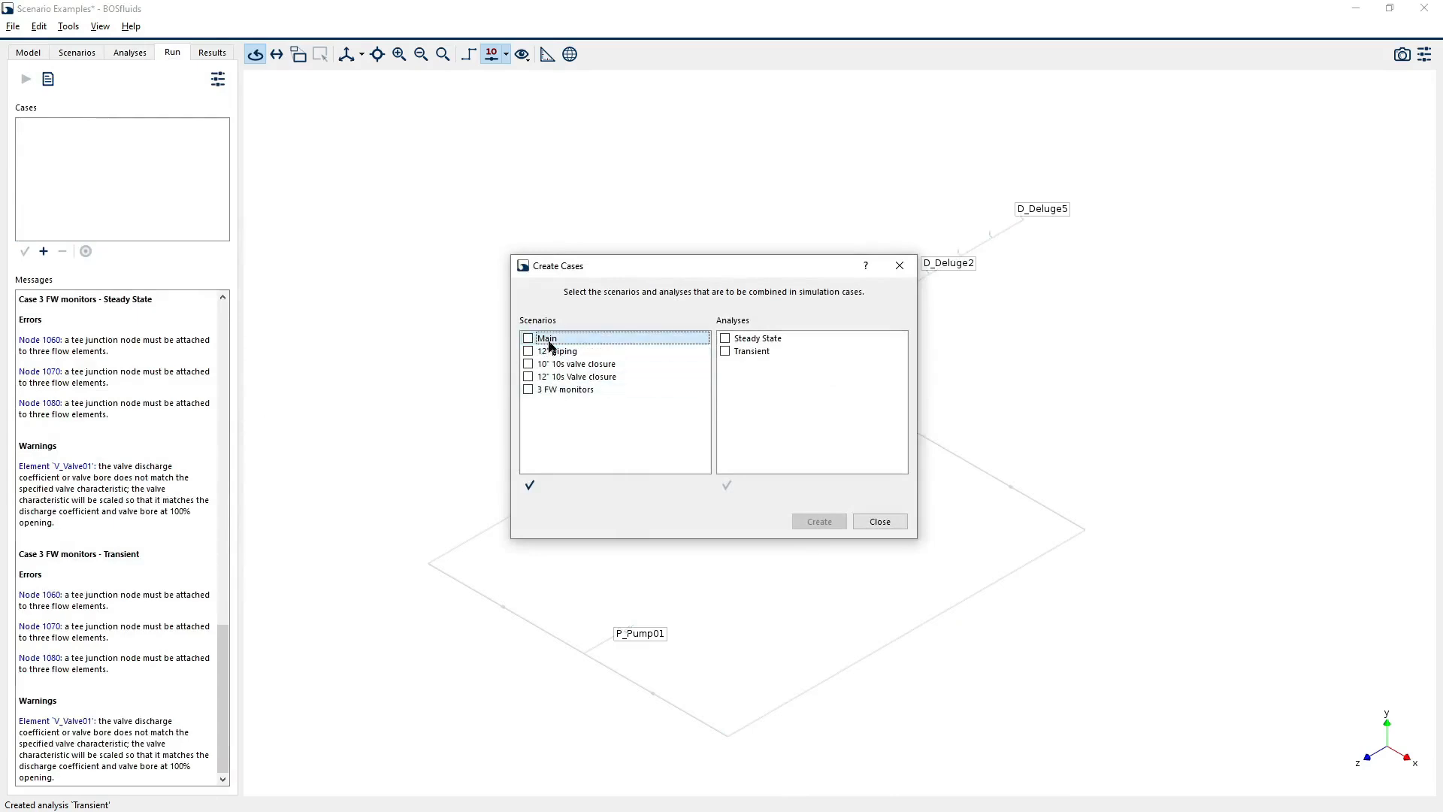
pyautogui.keyDown('shift'); pyautogui.click(572, 393); pyautogui.keyUp('shift')
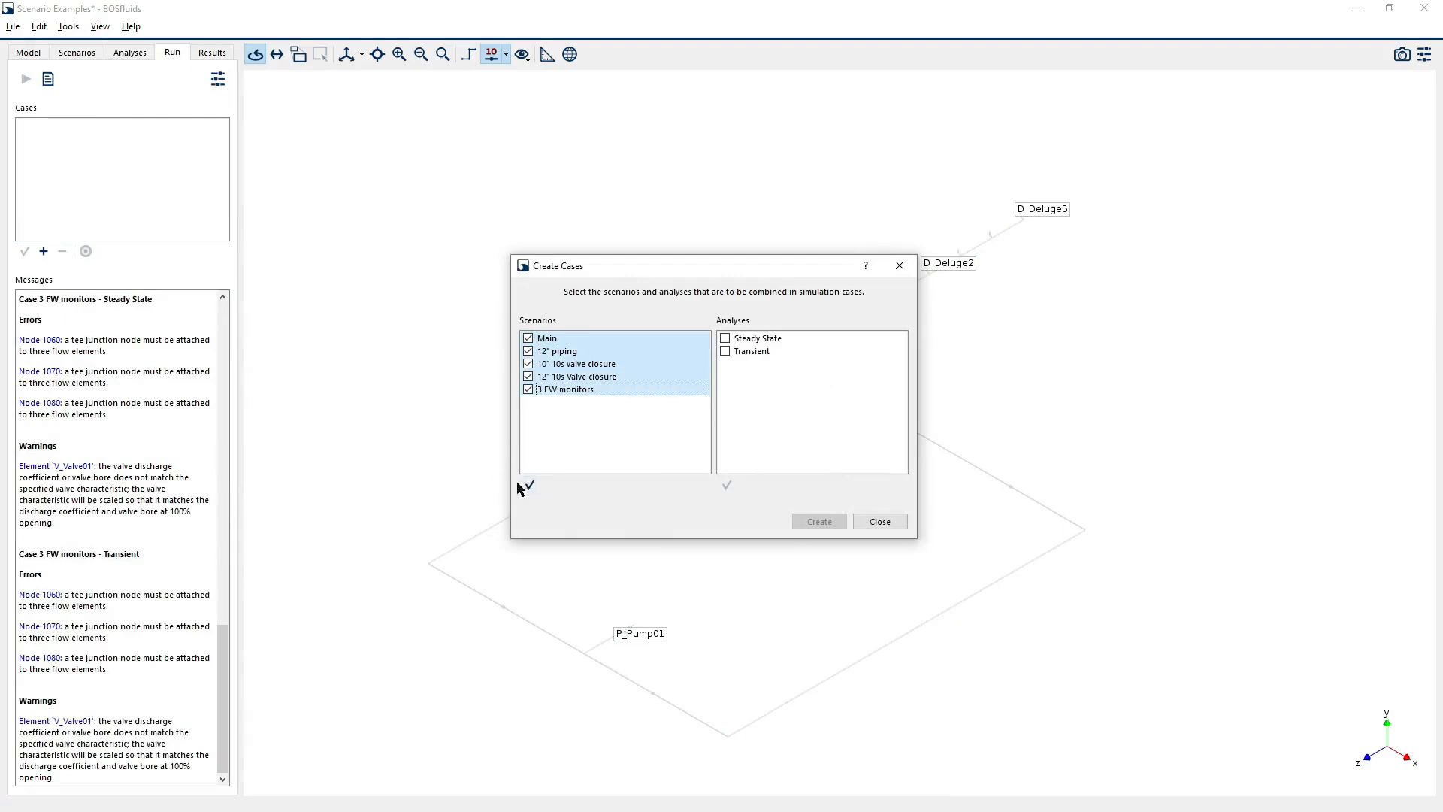
pyautogui.click(751, 339)
pyautogui.keyDown('shift'); pyautogui.click(751, 351); pyautogui.keyUp('shift')
pyautogui.click(727, 484)
pyautogui.click(831, 524)
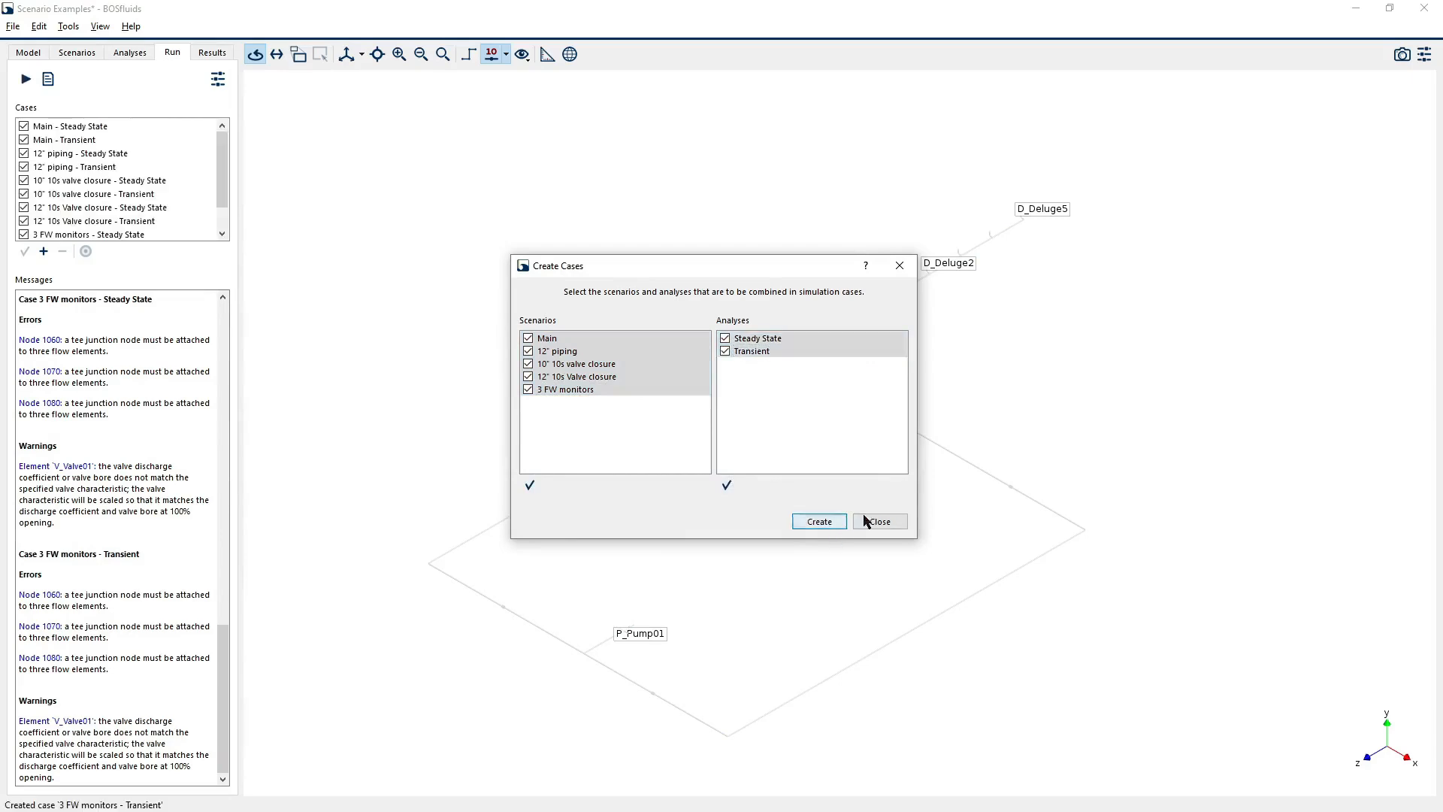
pyautogui.click(870, 520)
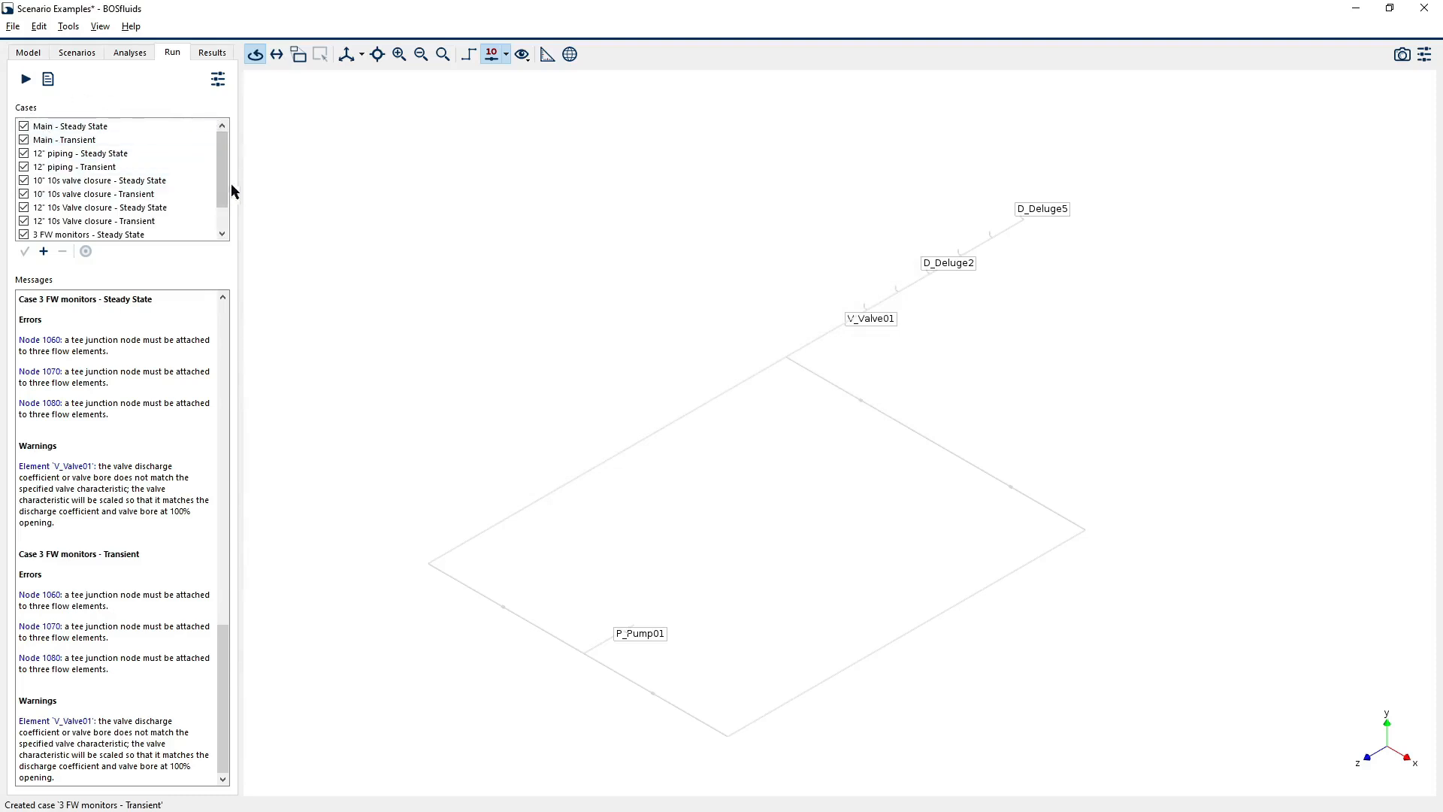
pyautogui.scroll(-1, 222, 173)
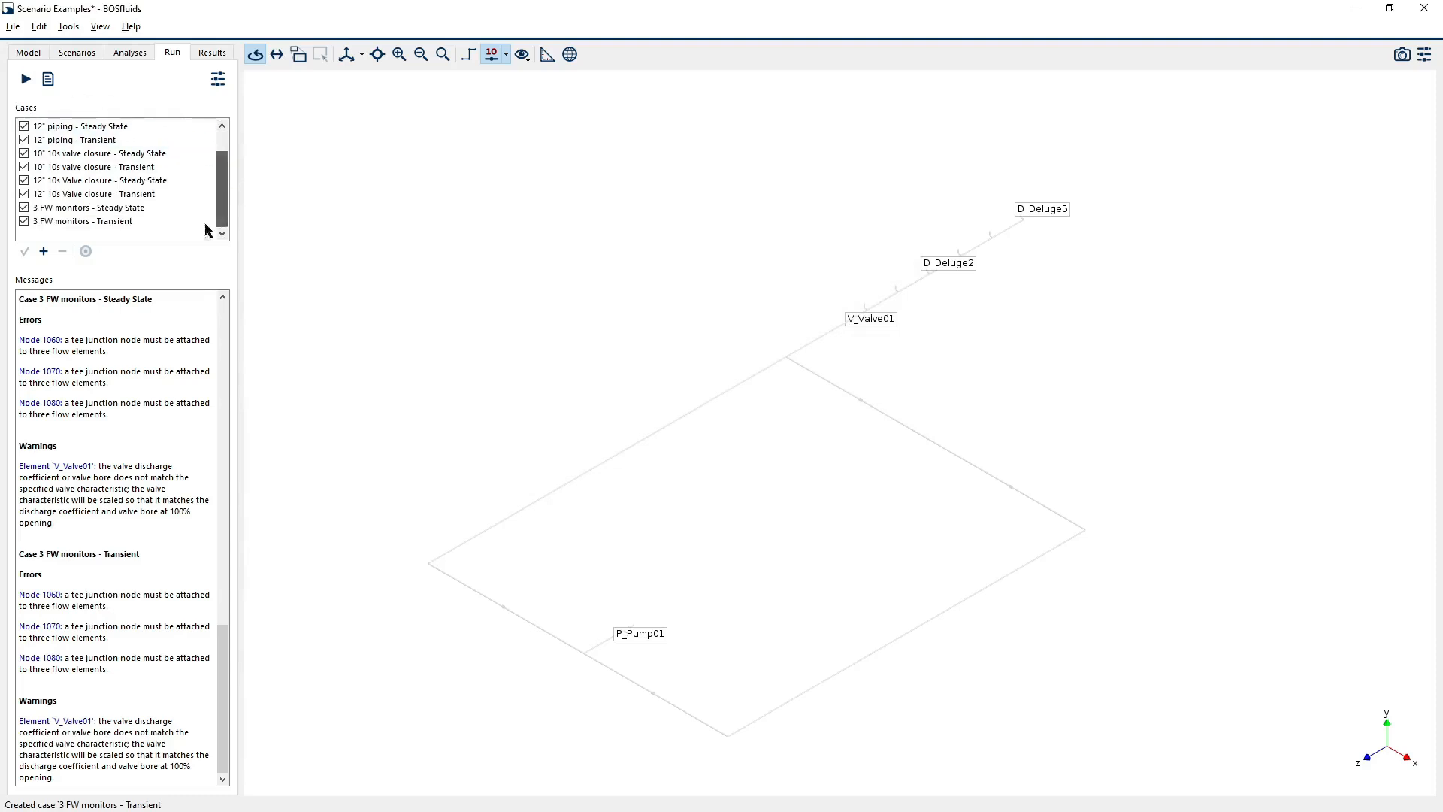
pyautogui.moveTo(219, 194); pyautogui.dragTo(223, 155)
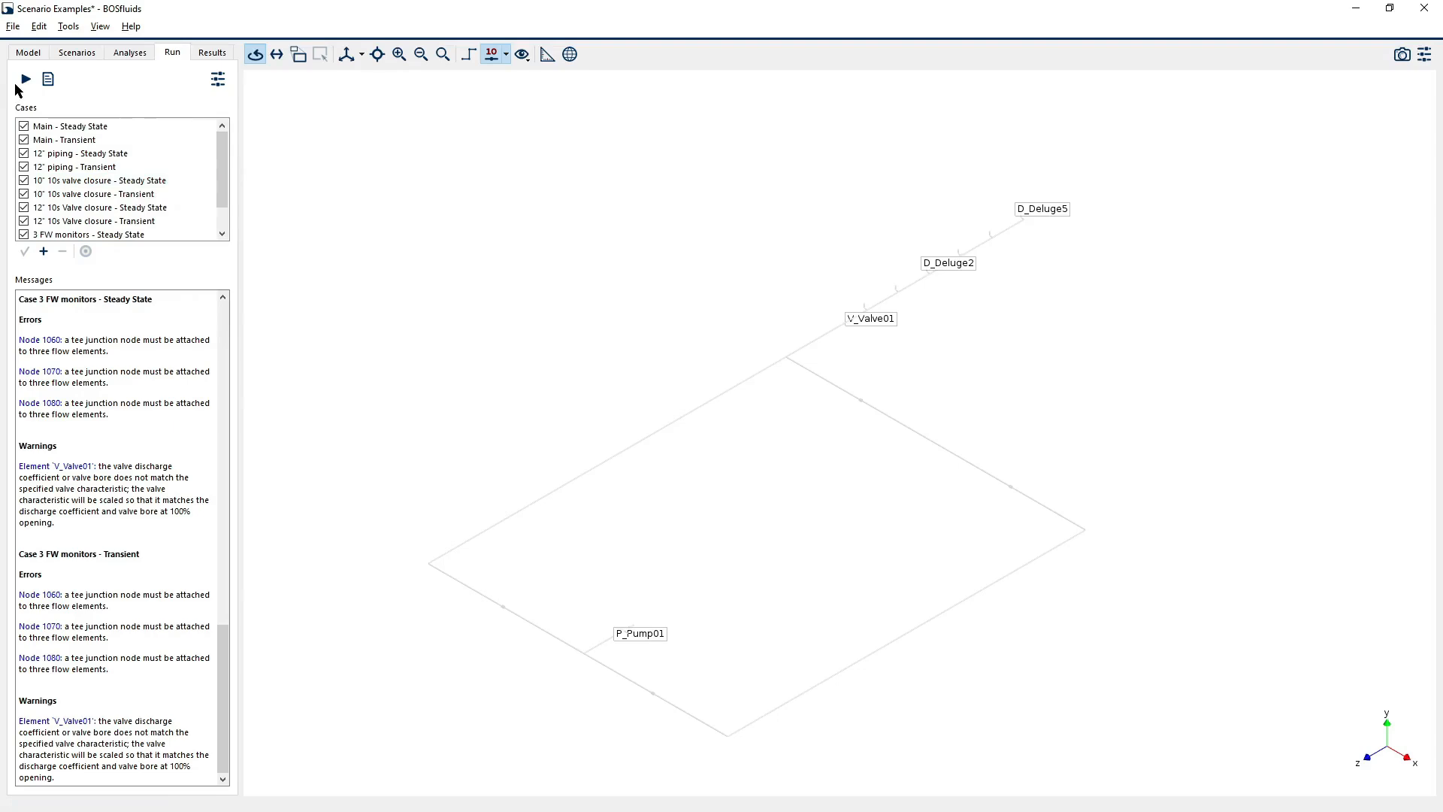
# - Check the maximum processors in the run settings without changing them, and run all the simulation cases
pyautogui.click(218, 80)
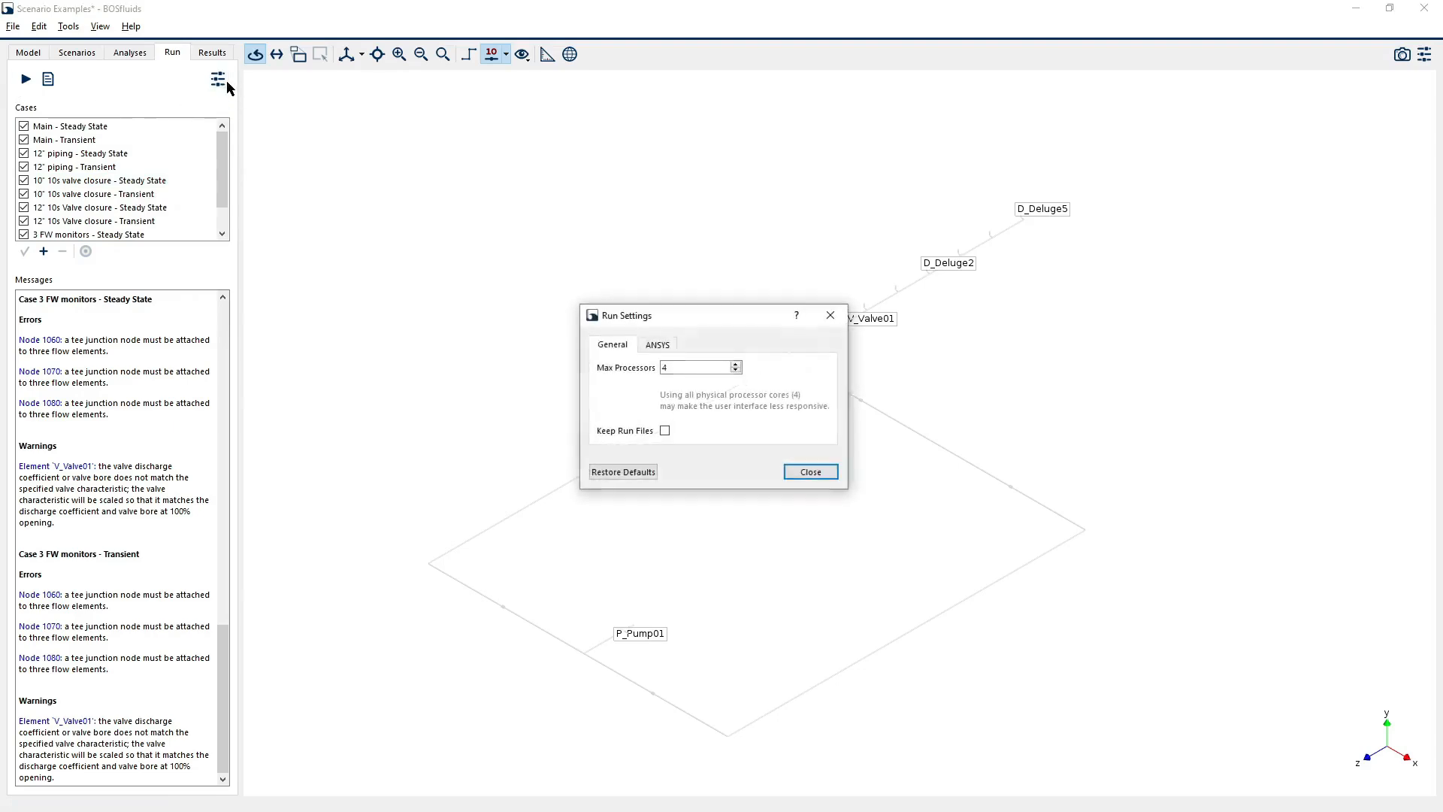
pyautogui.moveTo(711, 314); pyautogui.dragTo(401, 88)
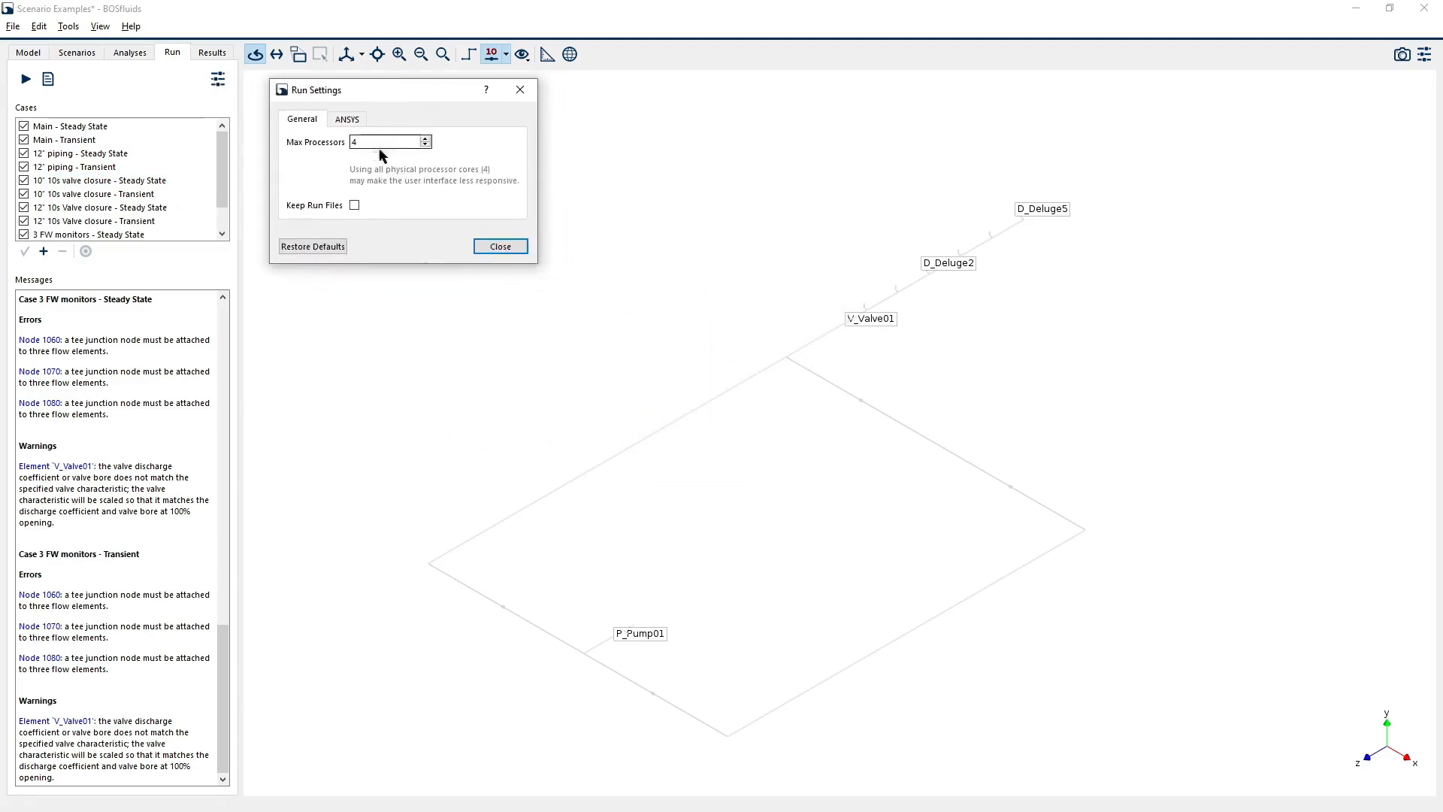
pyautogui.doubleClick(370, 142)
pyautogui.click(501, 247)
pyautogui.click(26, 79)
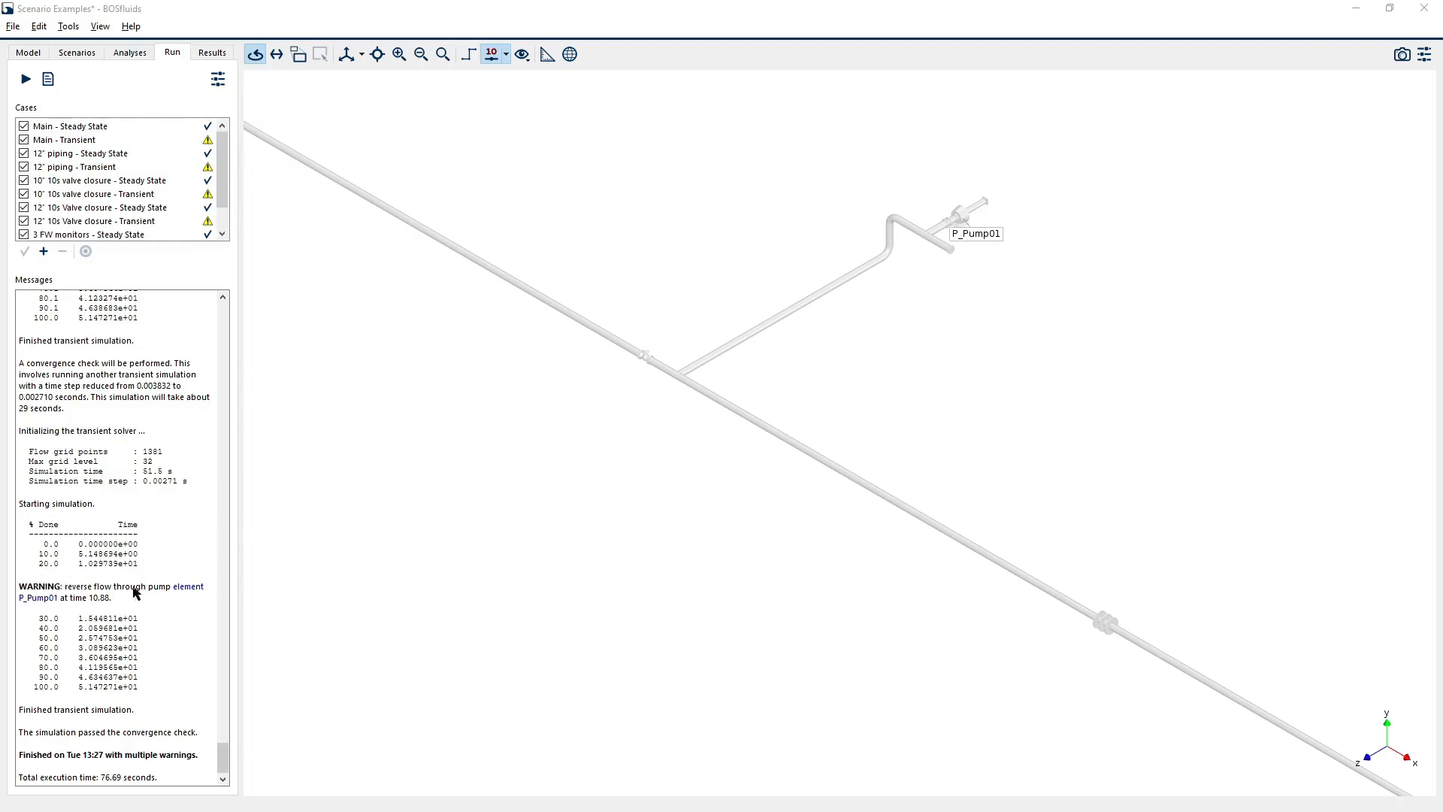
# - Display the Pressure results of the Main - Transient case on the piping model
pyautogui.click(206, 57)
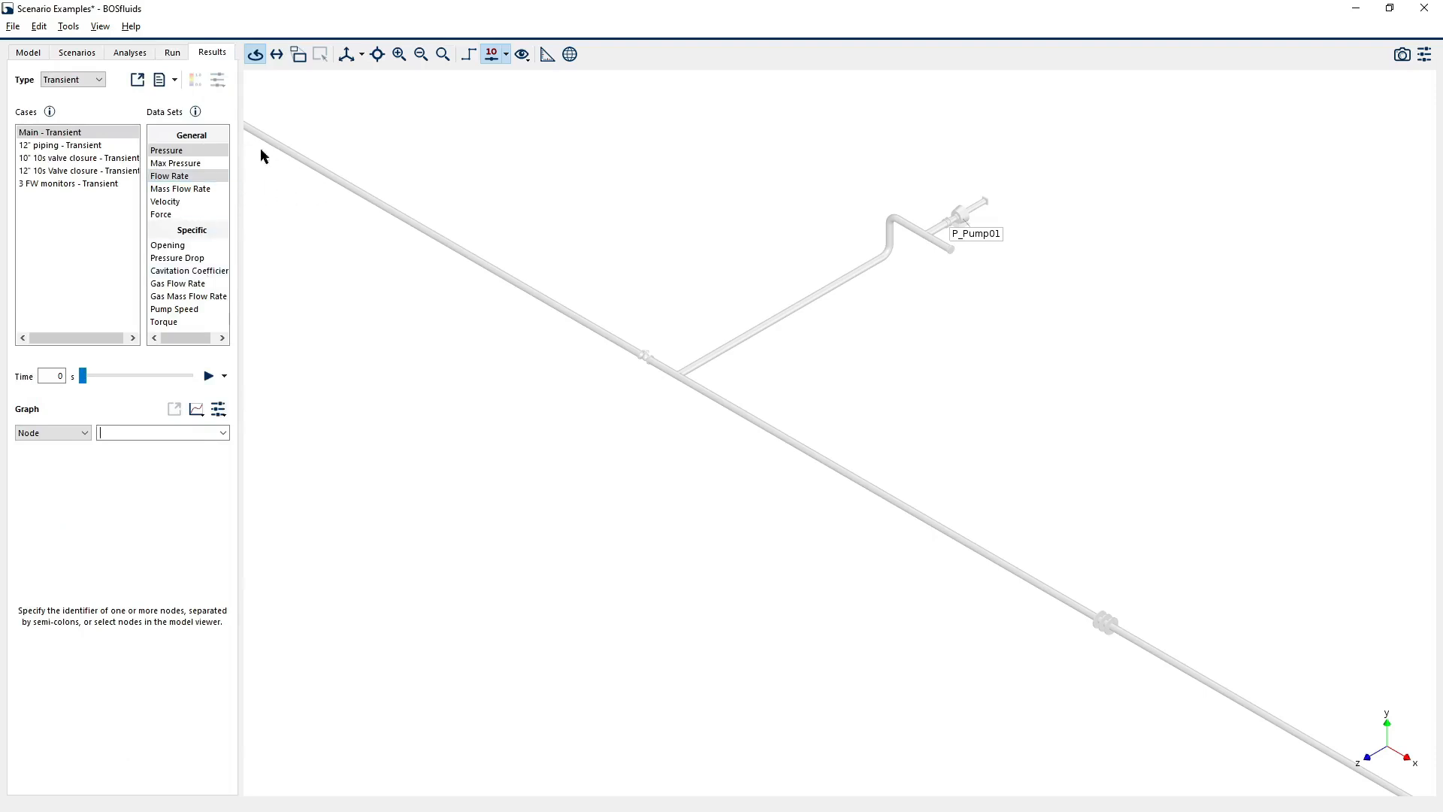
pyautogui.scroll(-7, 620, 540)
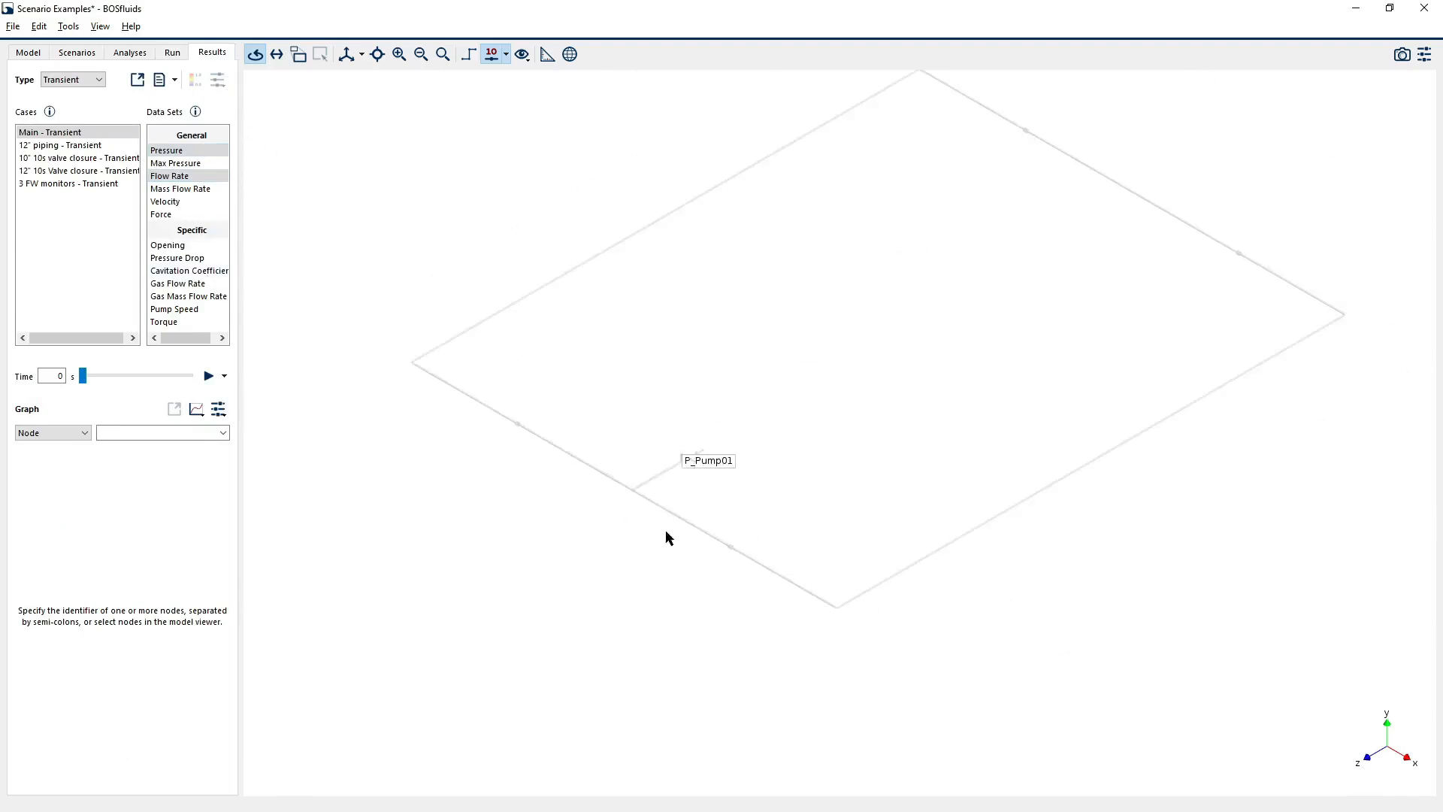
pyautogui.scroll(3, 755, 422)
pyautogui.click(158, 150)
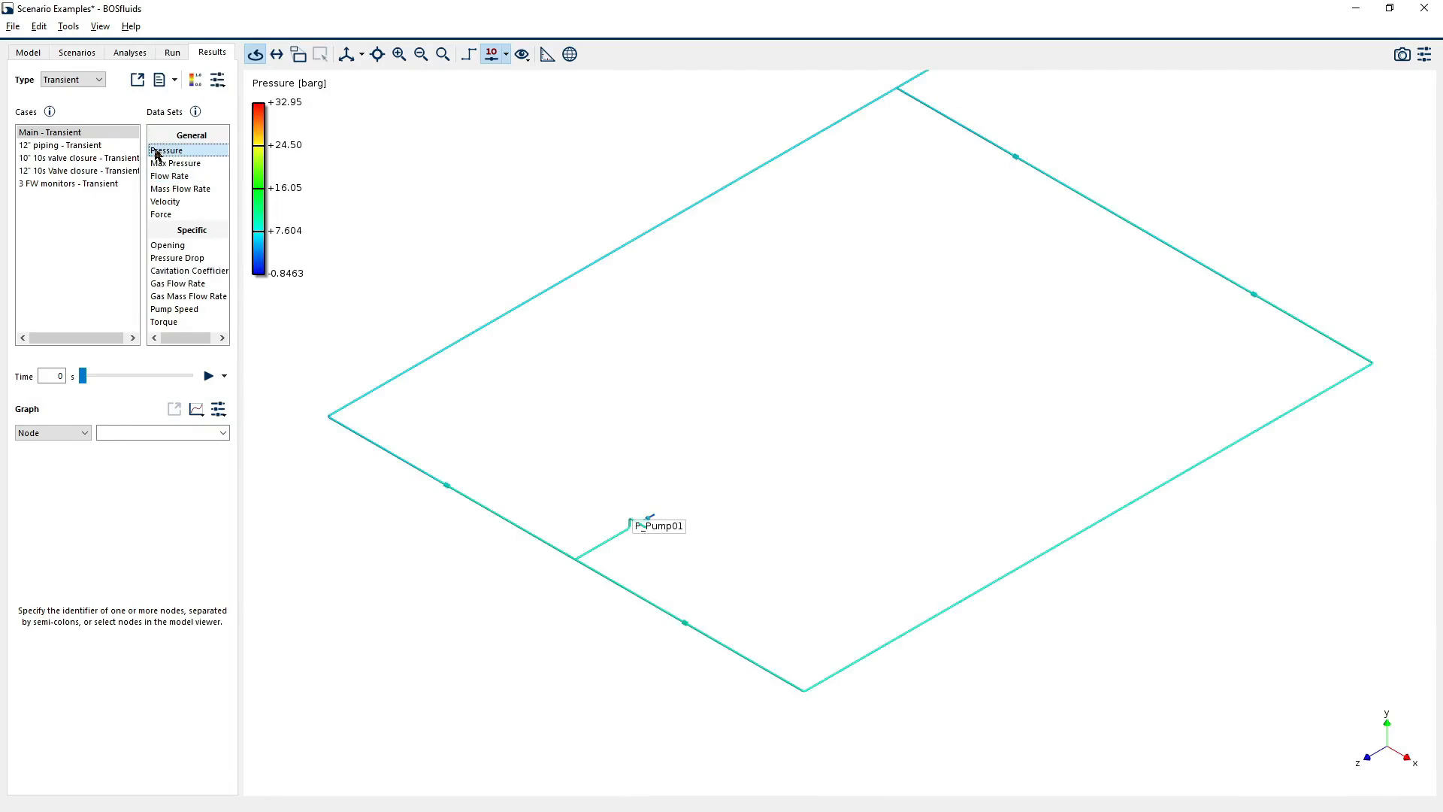
pyautogui.scroll(2, 620, 446)
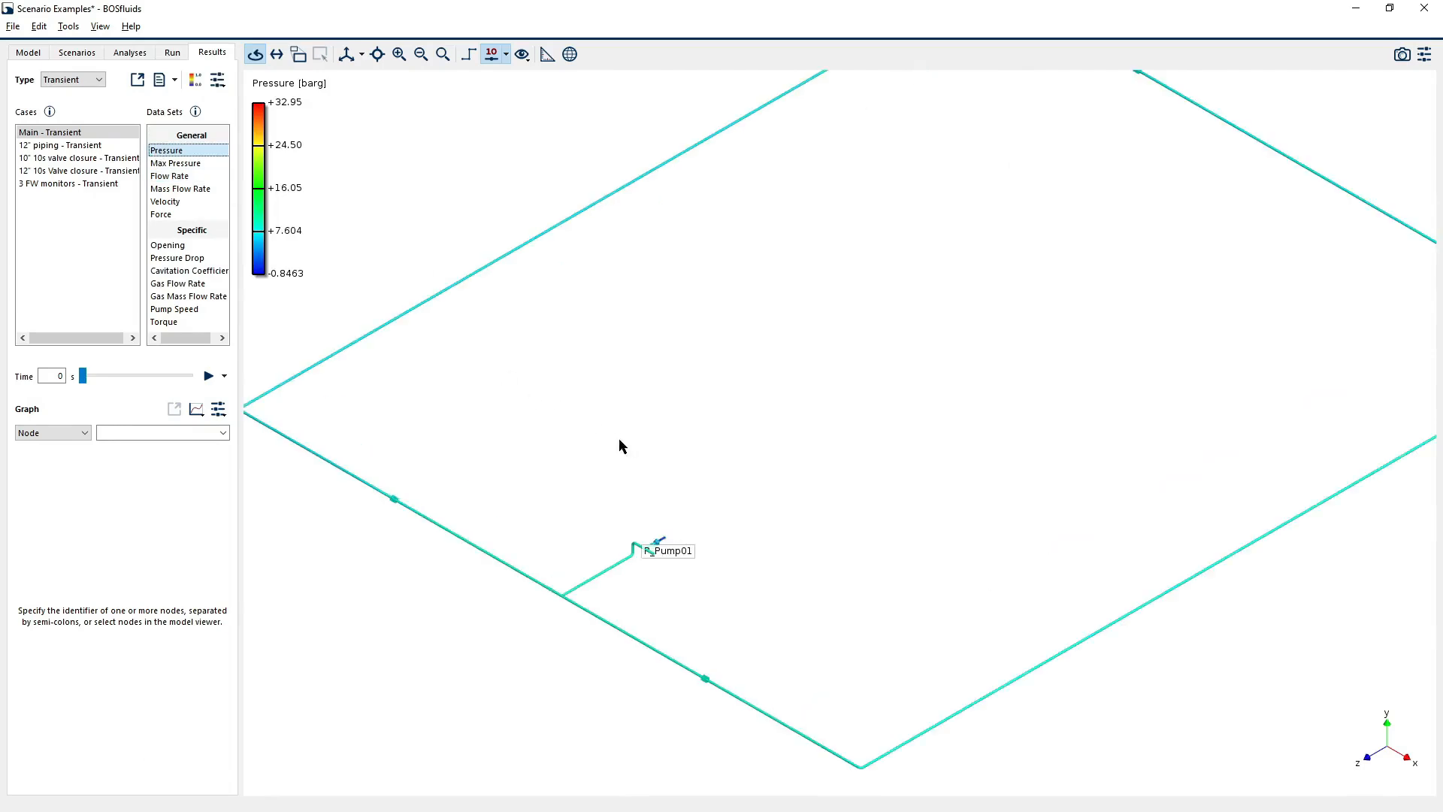
# - Compare pressure at node 940 for Main - Transient and 12" piping - Transient in a maximized separate time plot, and close it
pyautogui.keyDown('ctrl'); pyautogui.click(69, 143); pyautogui.keyUp('ctrl')
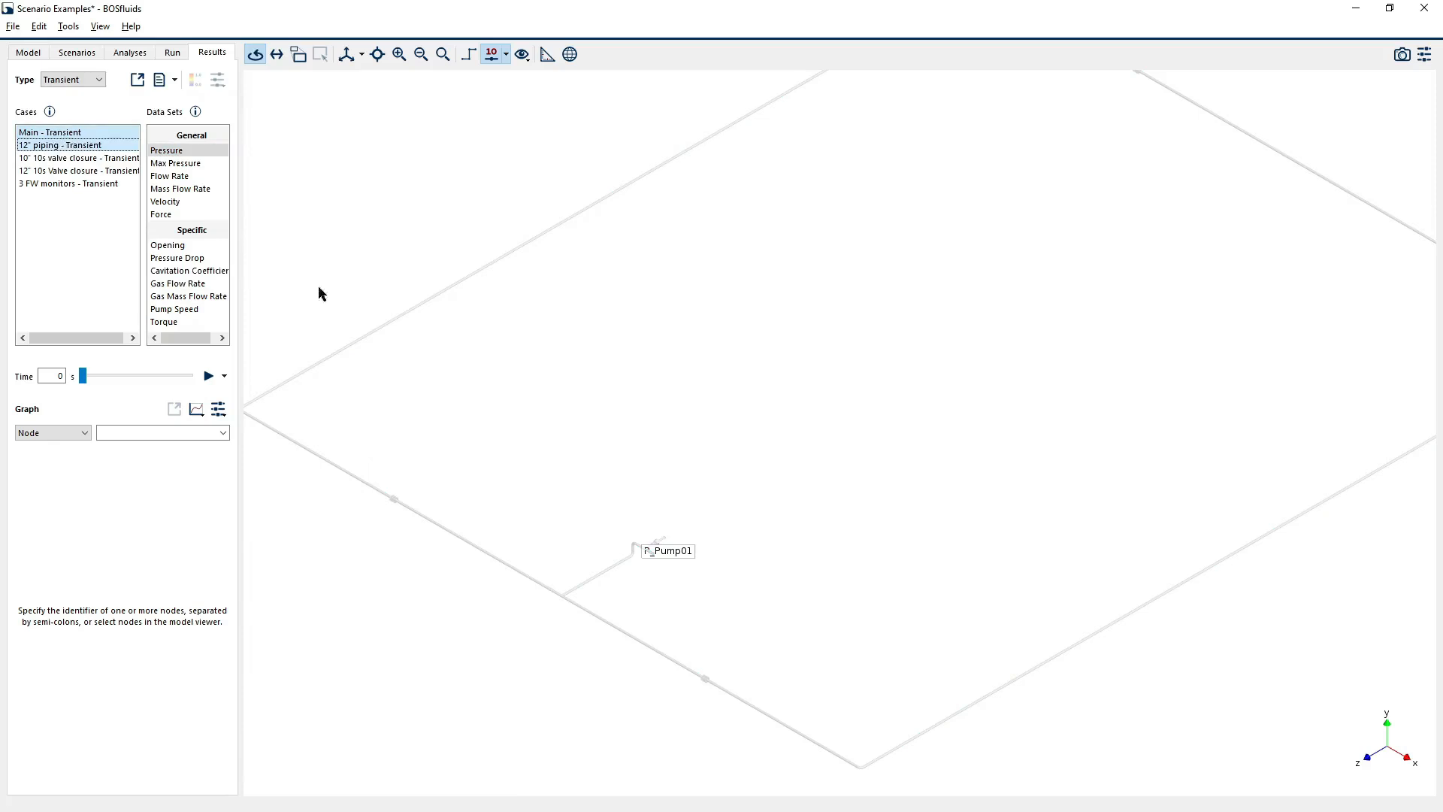
pyautogui.scroll(3, 554, 614)
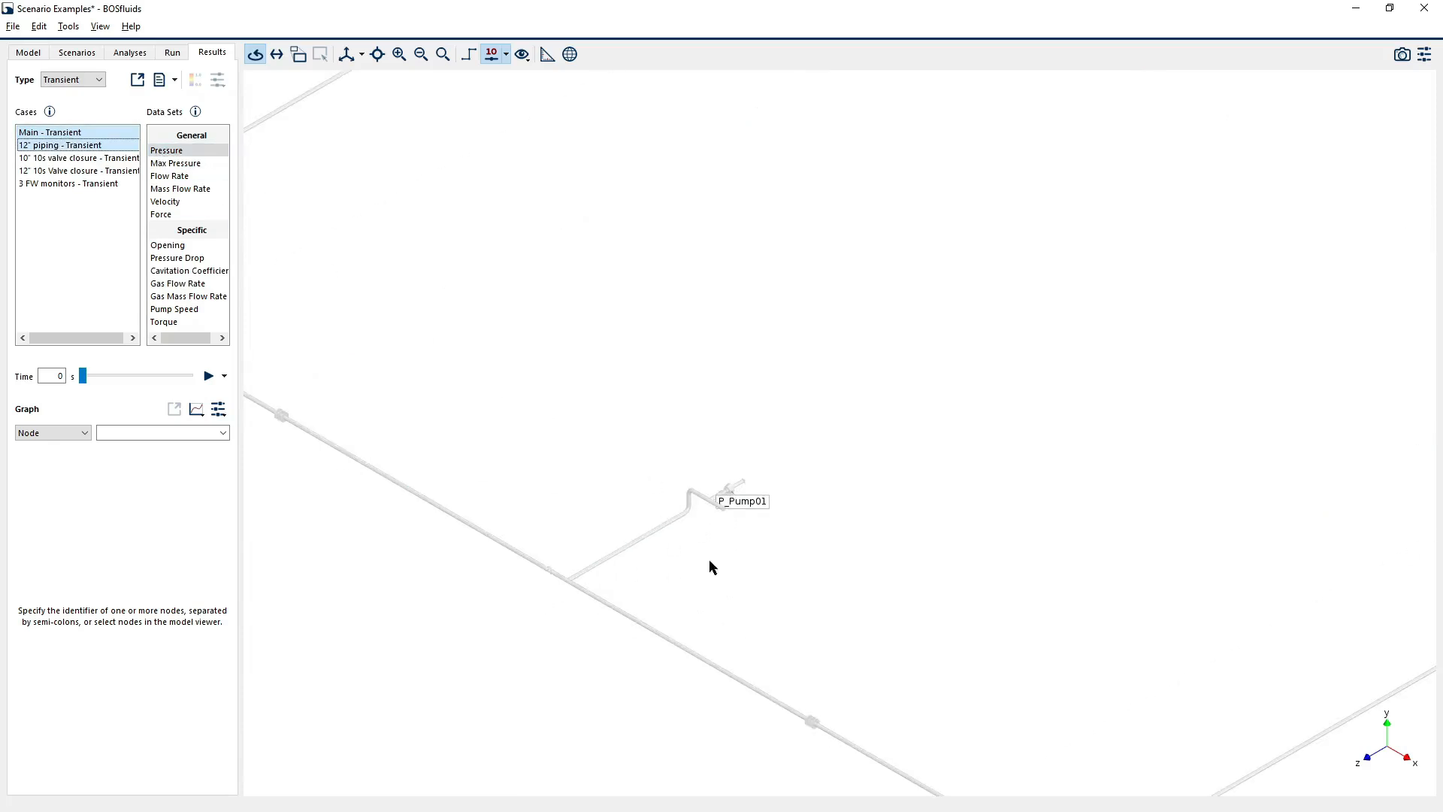
pyautogui.scroll(5, 631, 571)
pyautogui.click(453, 603)
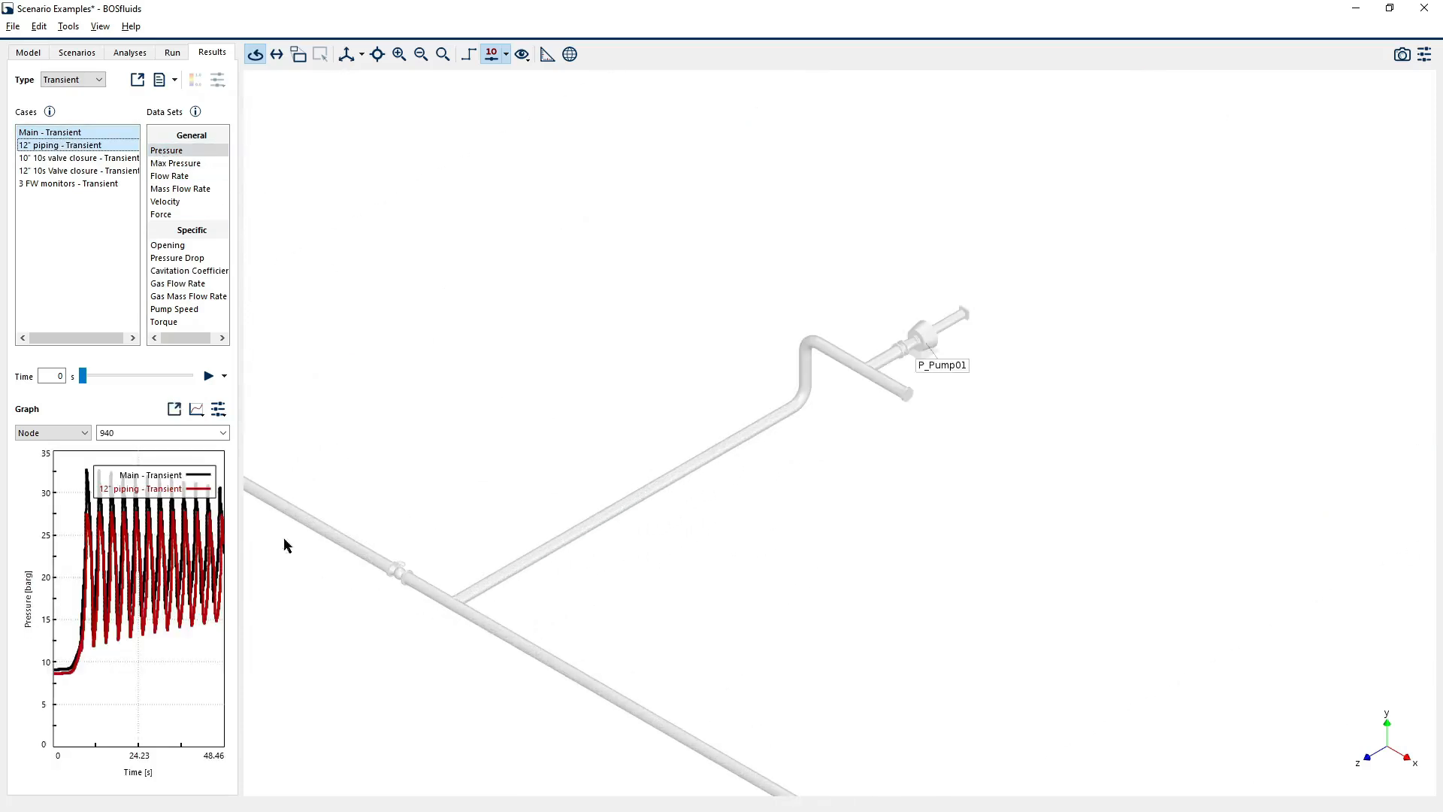
pyautogui.click(175, 410)
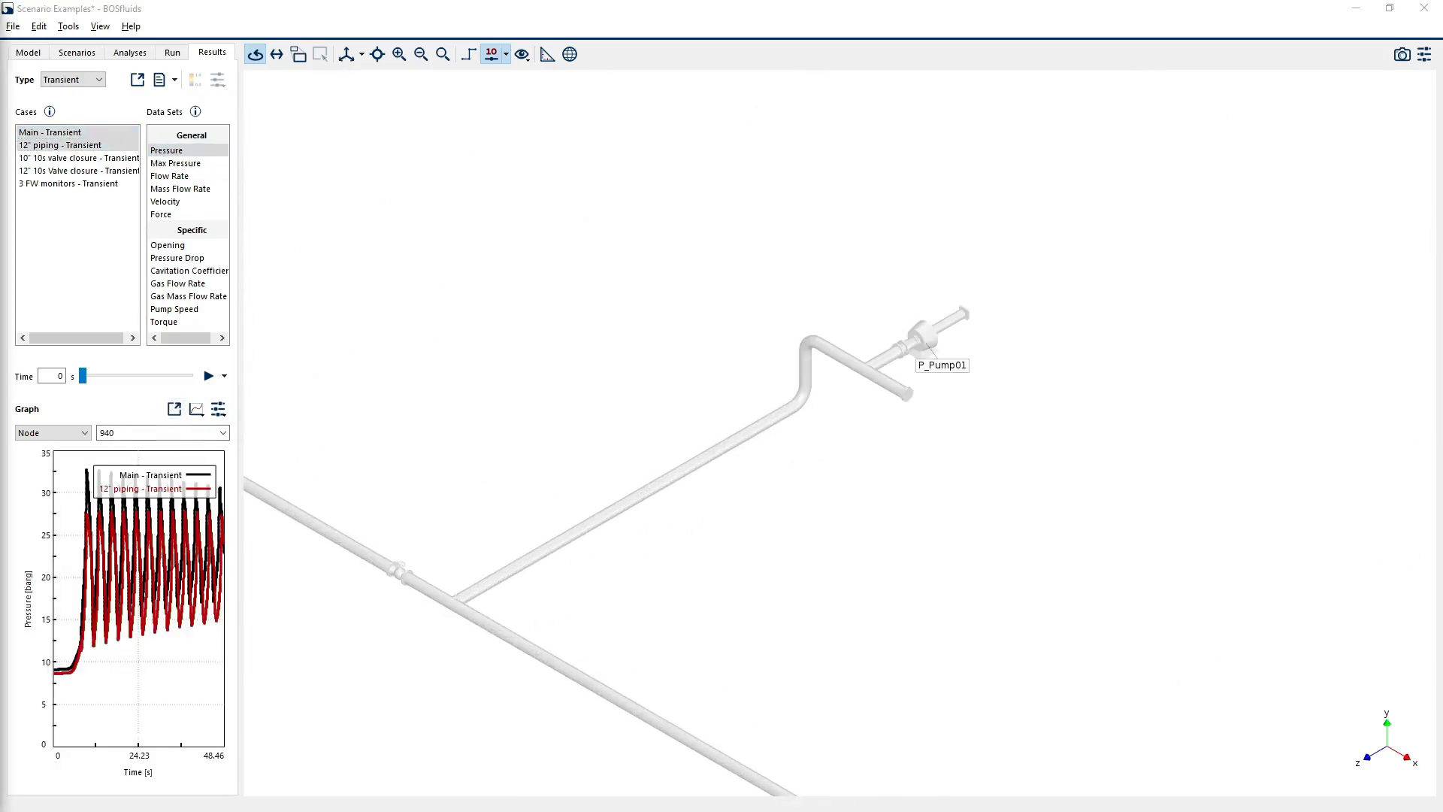
pyautogui.moveTo(100, 109); pyautogui.dragTo(975, 2)
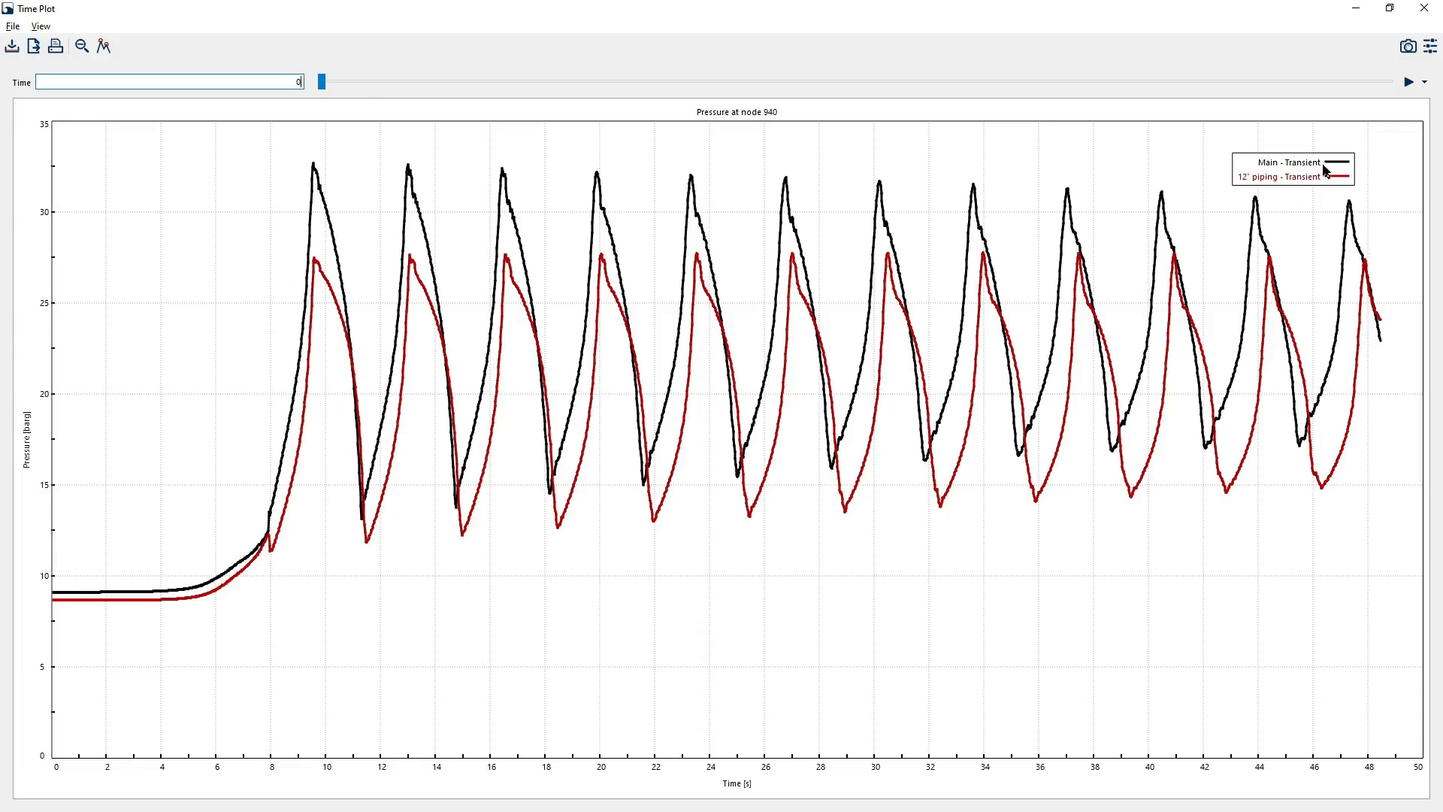
pyautogui.click(1428, 7)
# - Add Flow Rate to the two-case comparison at node 940, view it in a maximized time plot, and close it
pyautogui.keyDown('ctrl'); pyautogui.click(191, 178); pyautogui.keyUp('ctrl')
pyautogui.click(174, 408)
pyautogui.moveTo(503, 250); pyautogui.dragTo(841, 1)
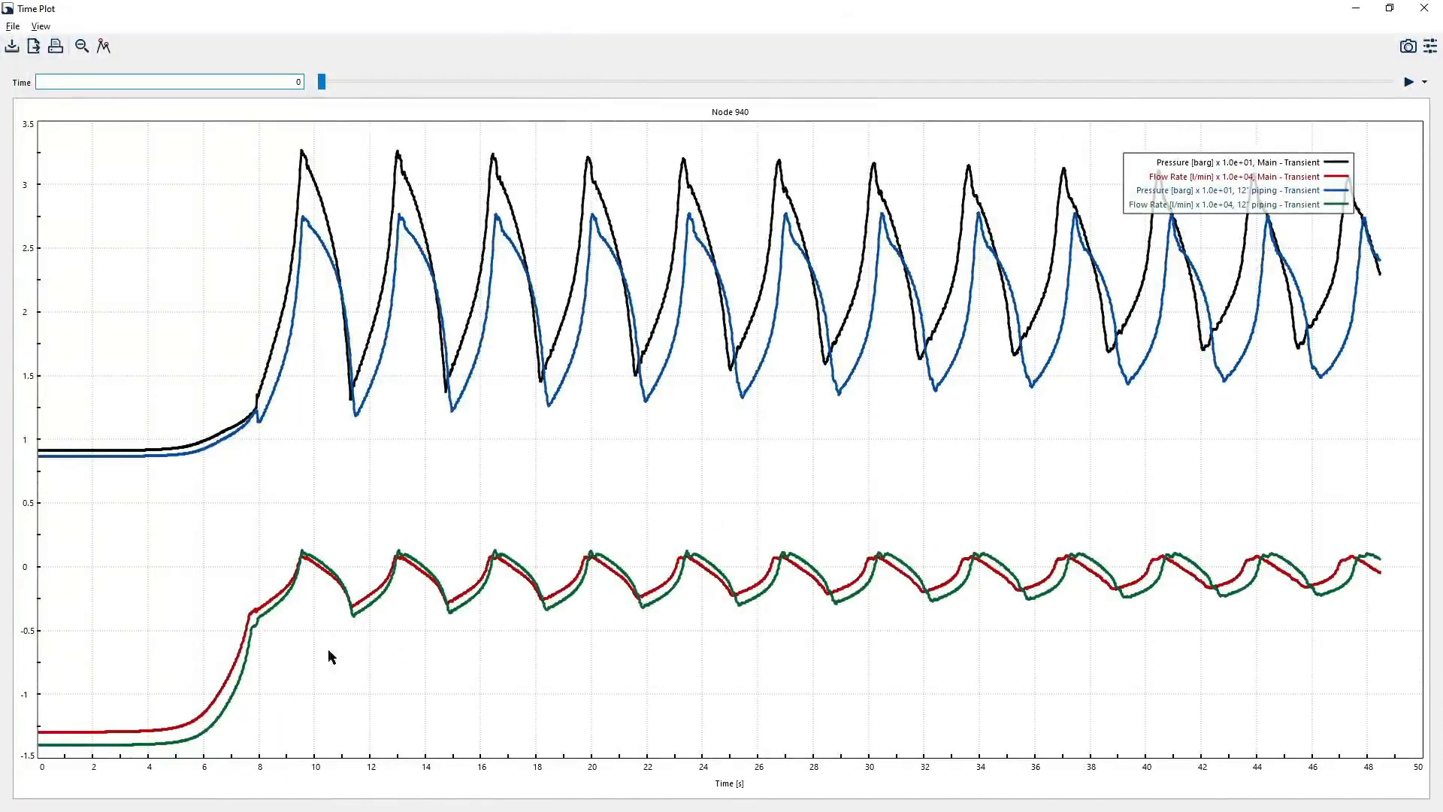
pyautogui.hotkey('alt', 'F4')
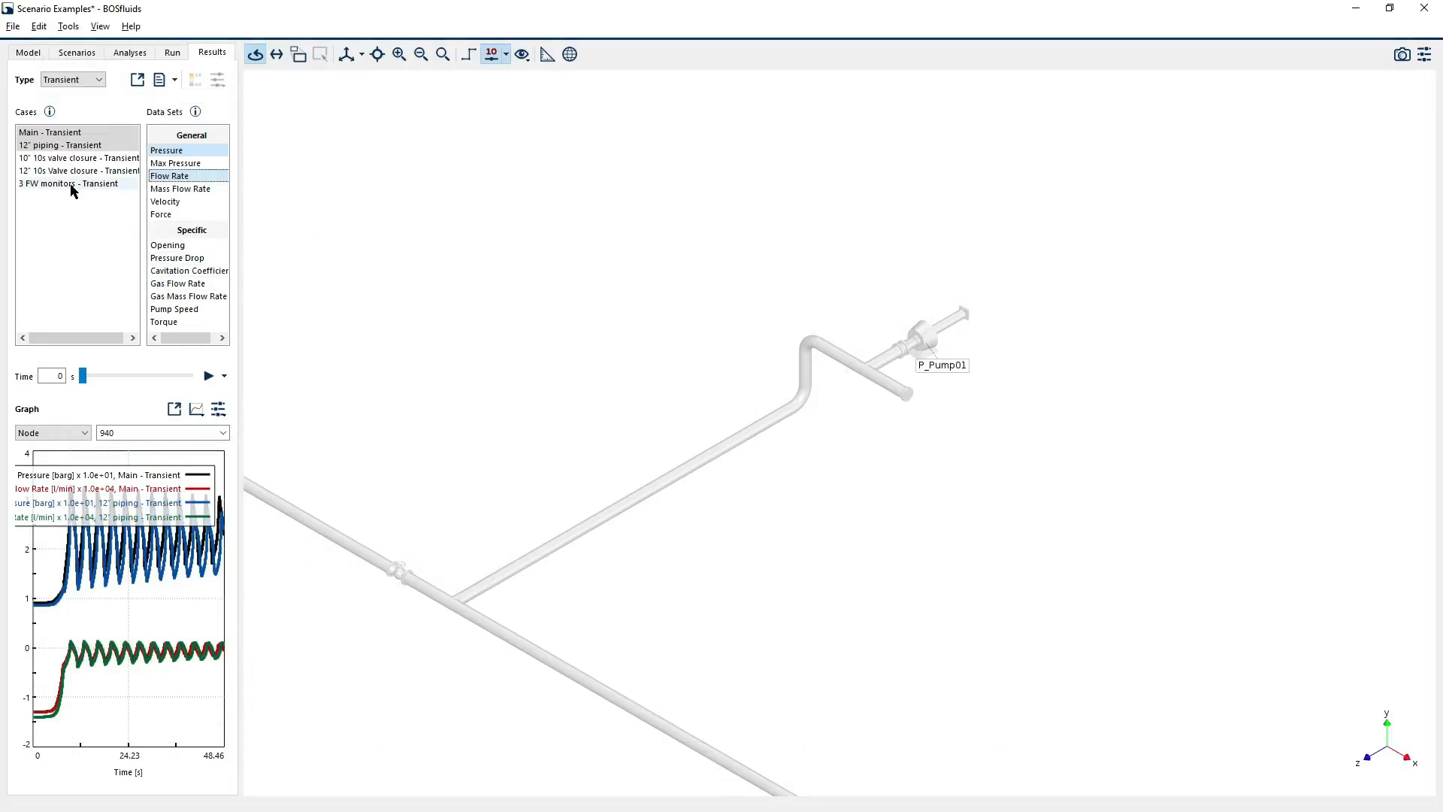
# - Plot pressure and flow rate at node 940 for all five transient cases in a maximized time plot window
pyautogui.keyDown('shift'); pyautogui.click(75, 185); pyautogui.keyUp('shift')
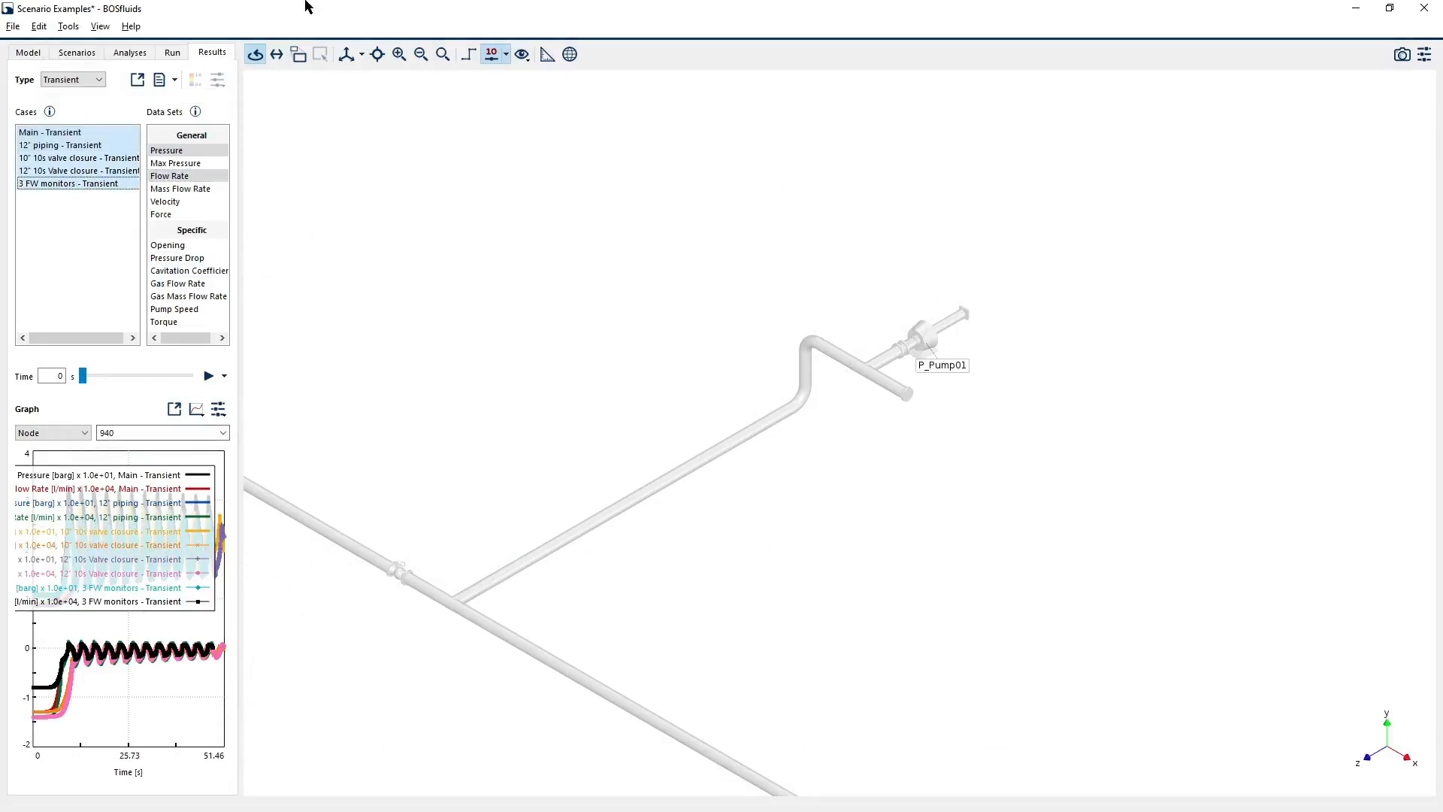
pyautogui.click(172, 410)
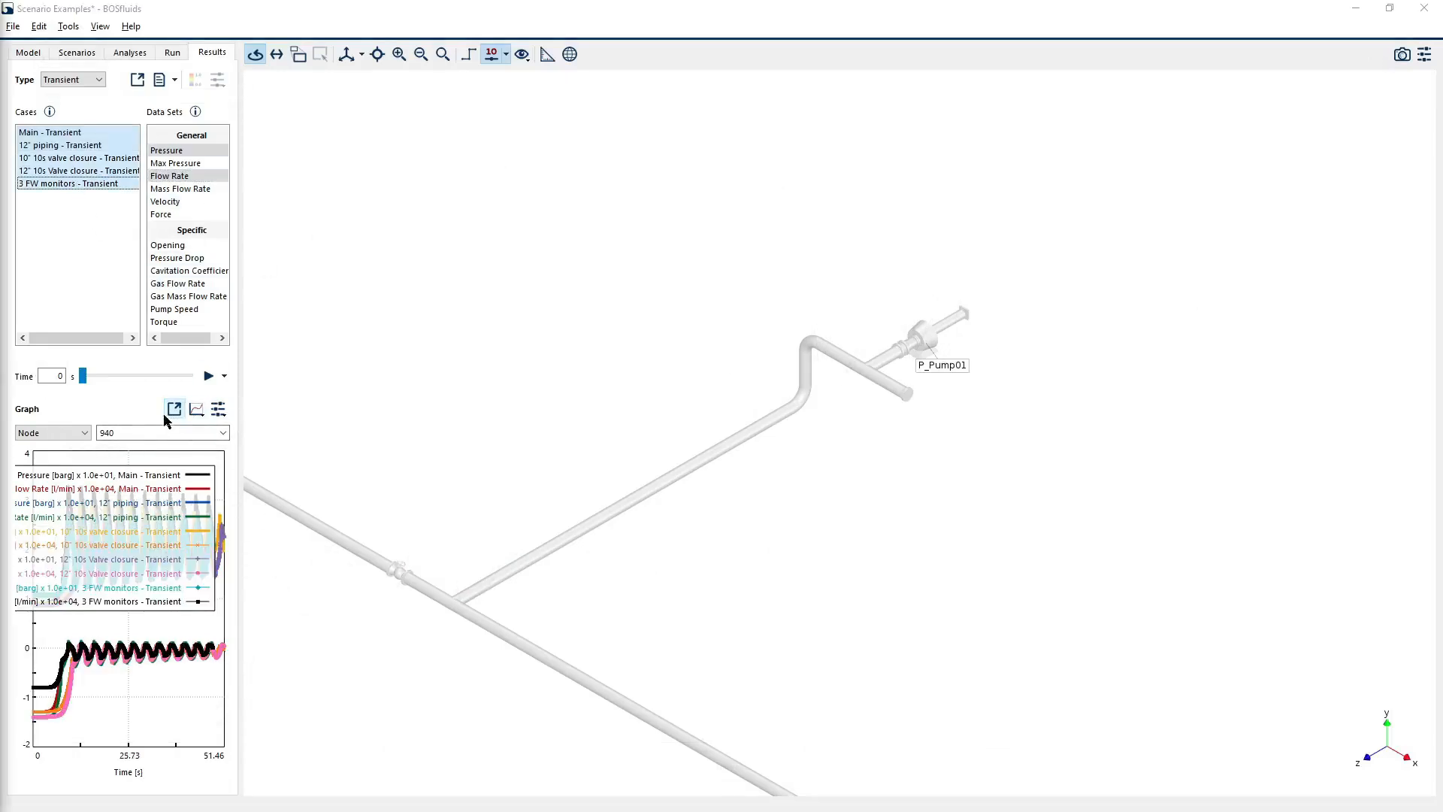
pyautogui.moveTo(191, 189); pyautogui.dragTo(641, 1)
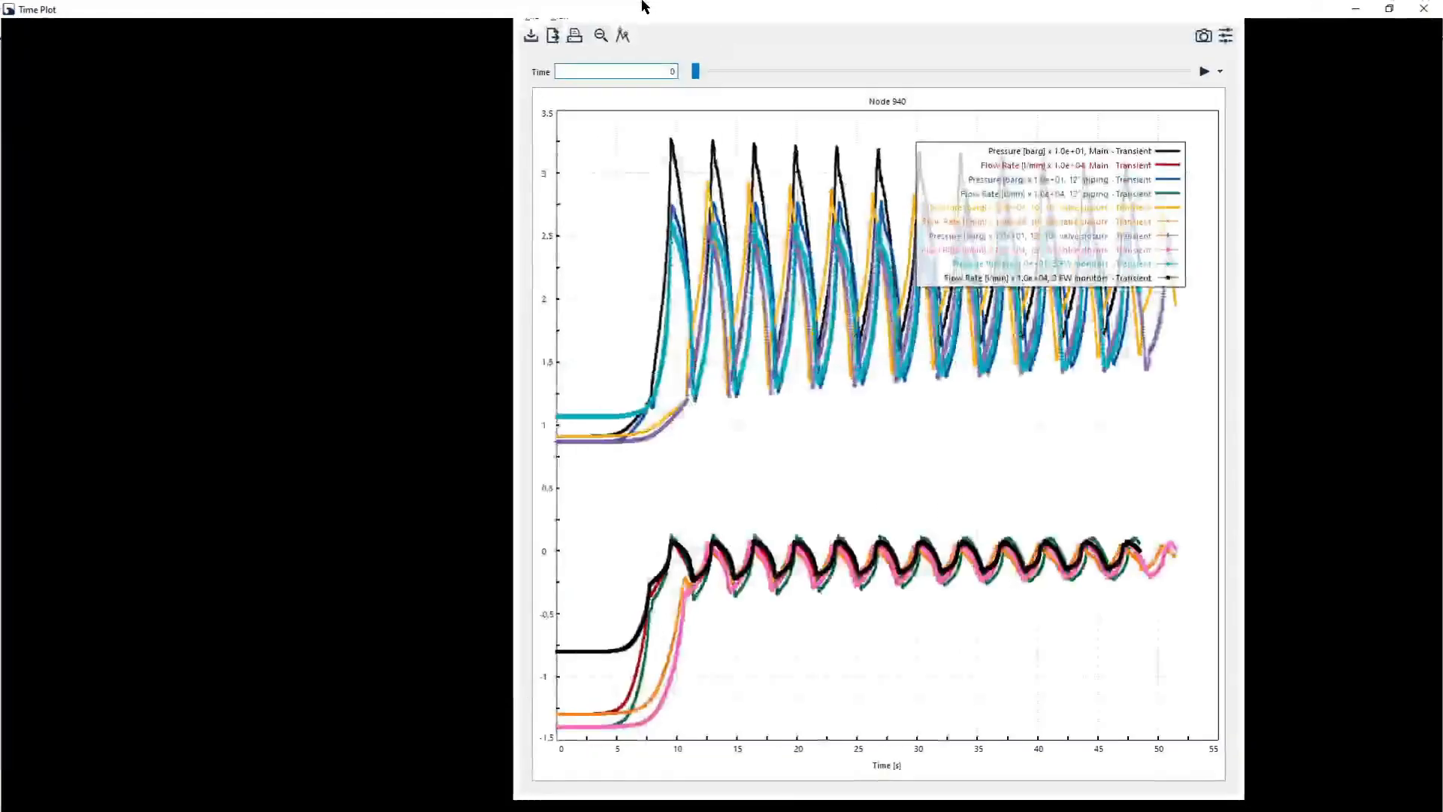